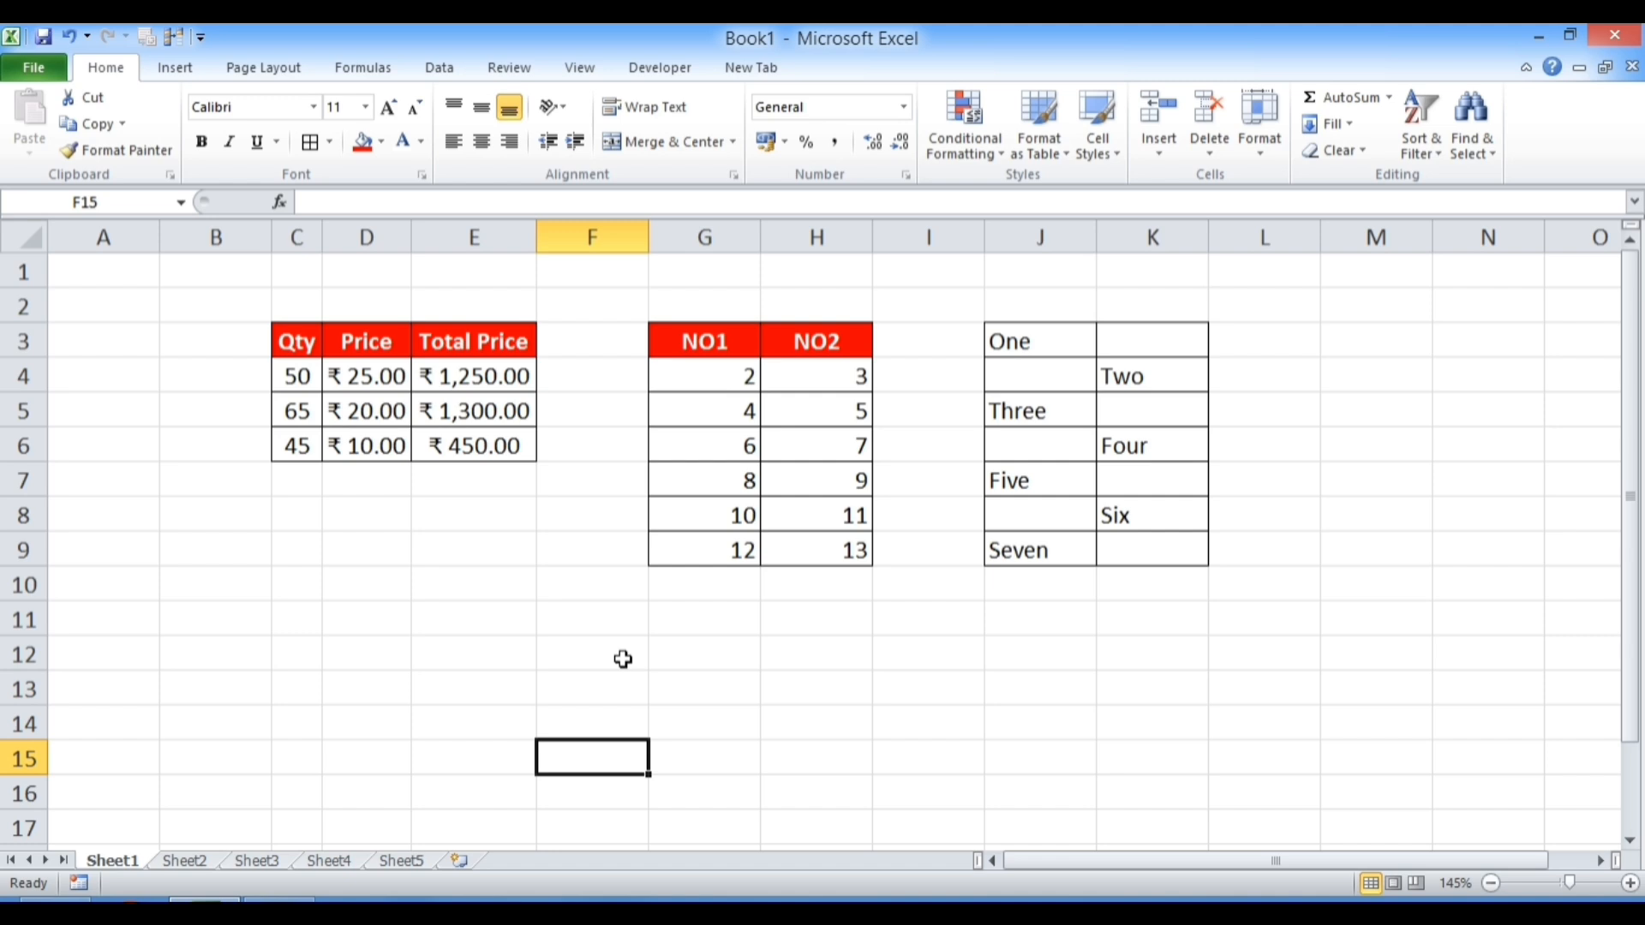
Review the first table's Qty, Price and Total Price headings and the values in its Price and Total Price columns
click(825, 746)
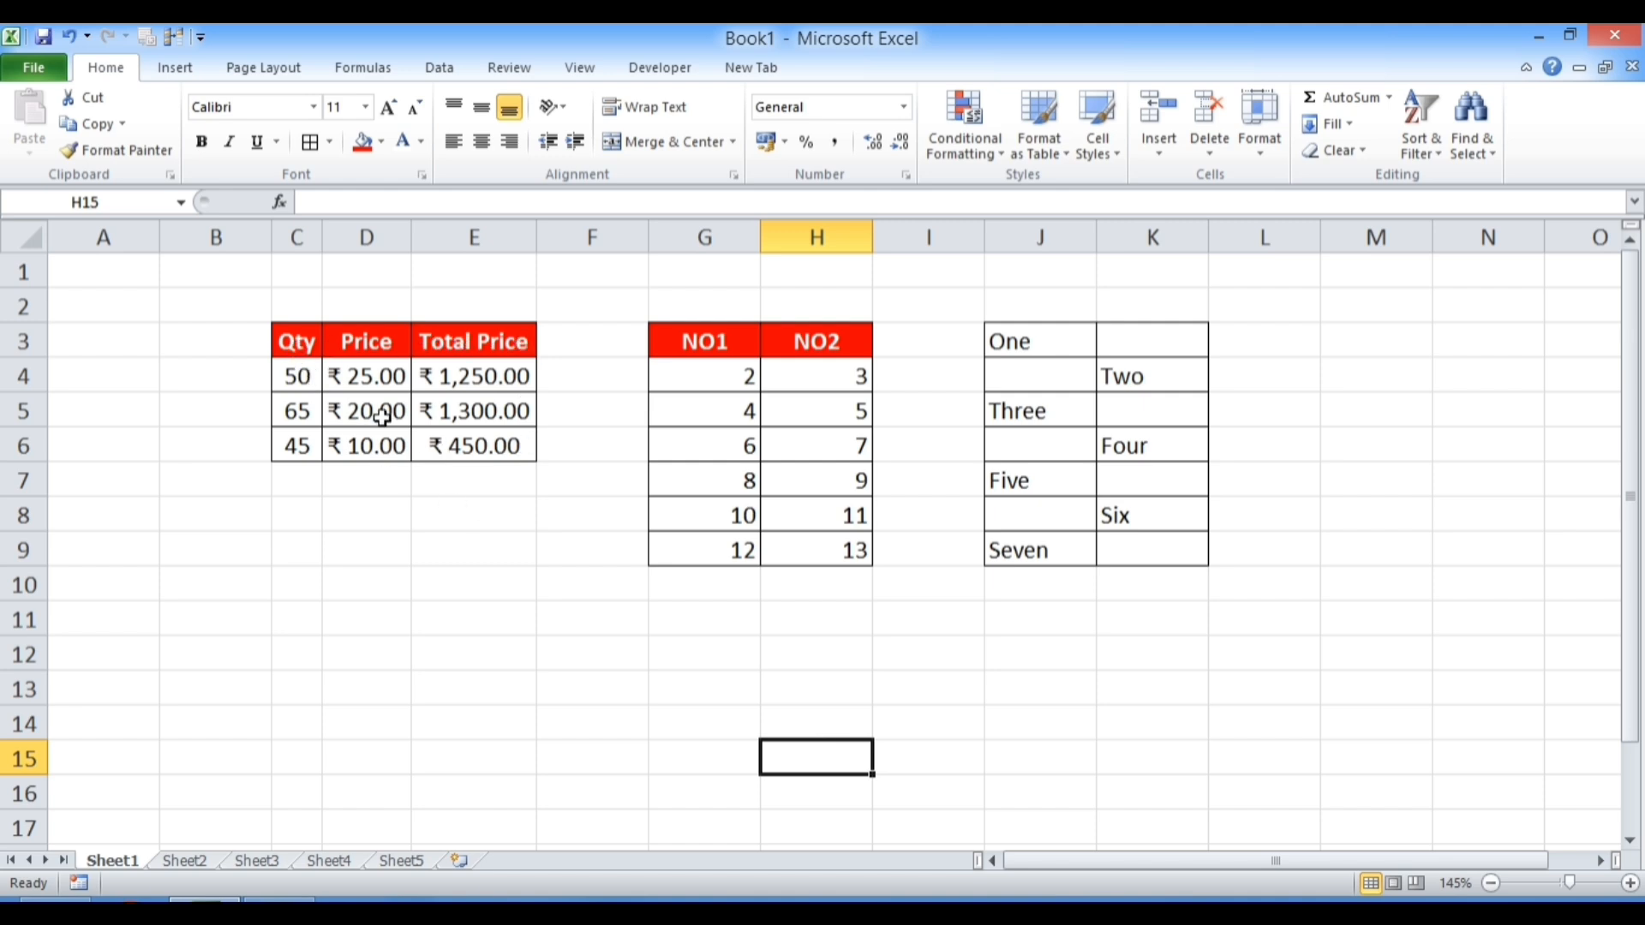
click(302, 344)
click(371, 342)
click(501, 342)
drag(371, 374, 371, 444)
drag(432, 377, 440, 438)
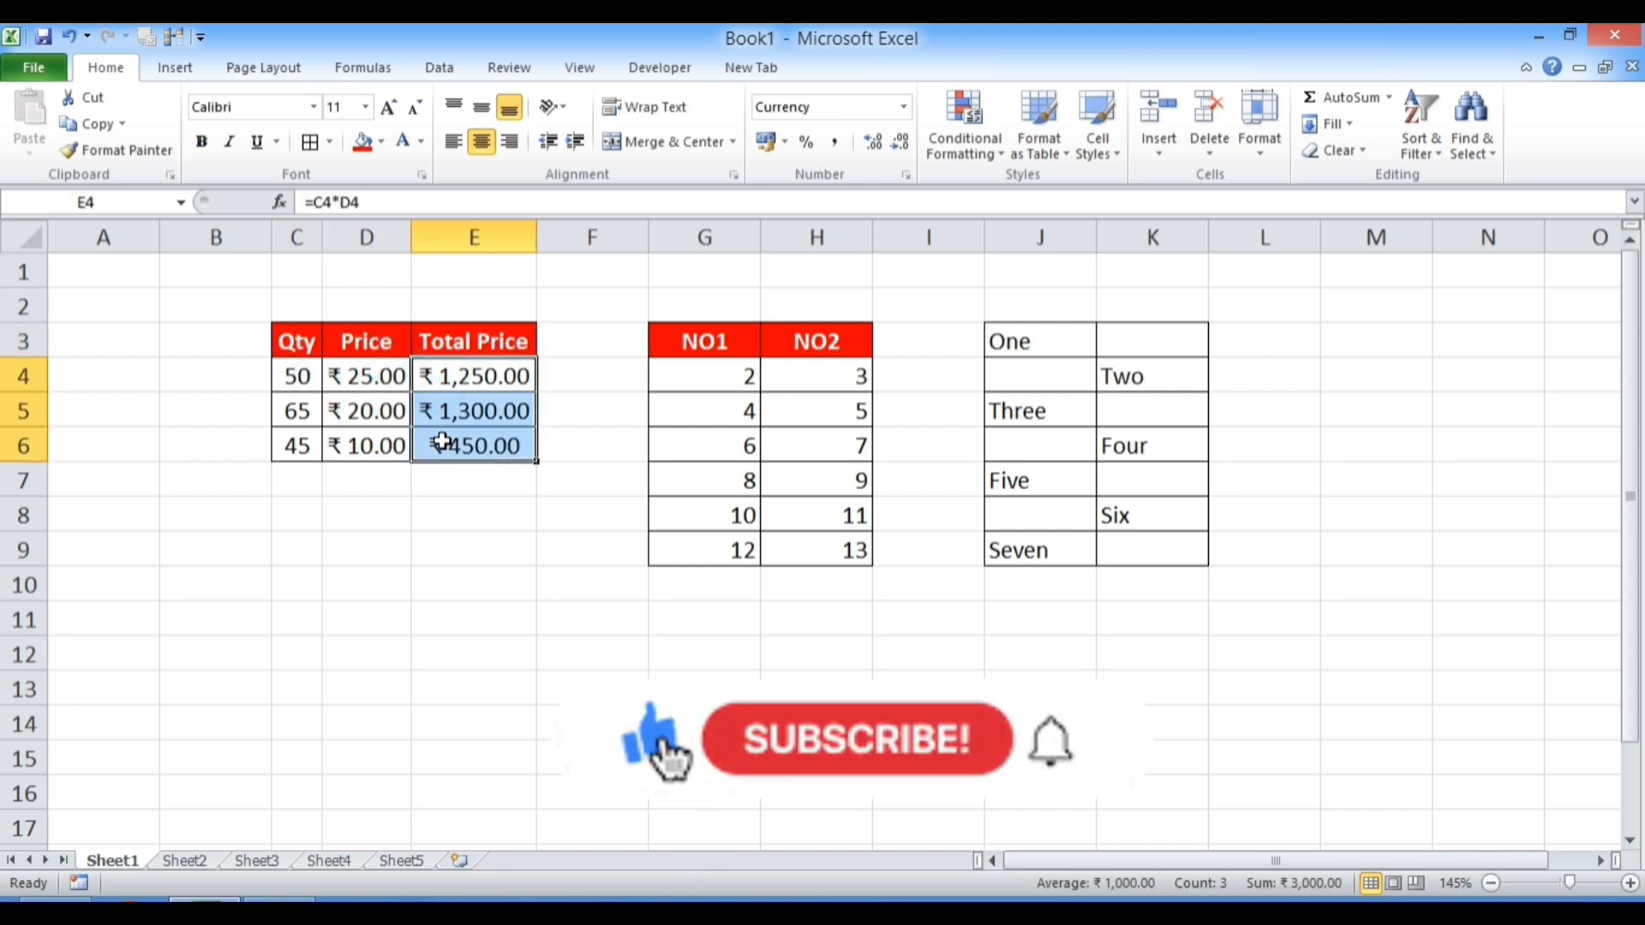
click(425, 536)
Copy the Qty, Price and Total Price table in C3:E6 and paste it normally at C9
drag(291, 342, 505, 446)
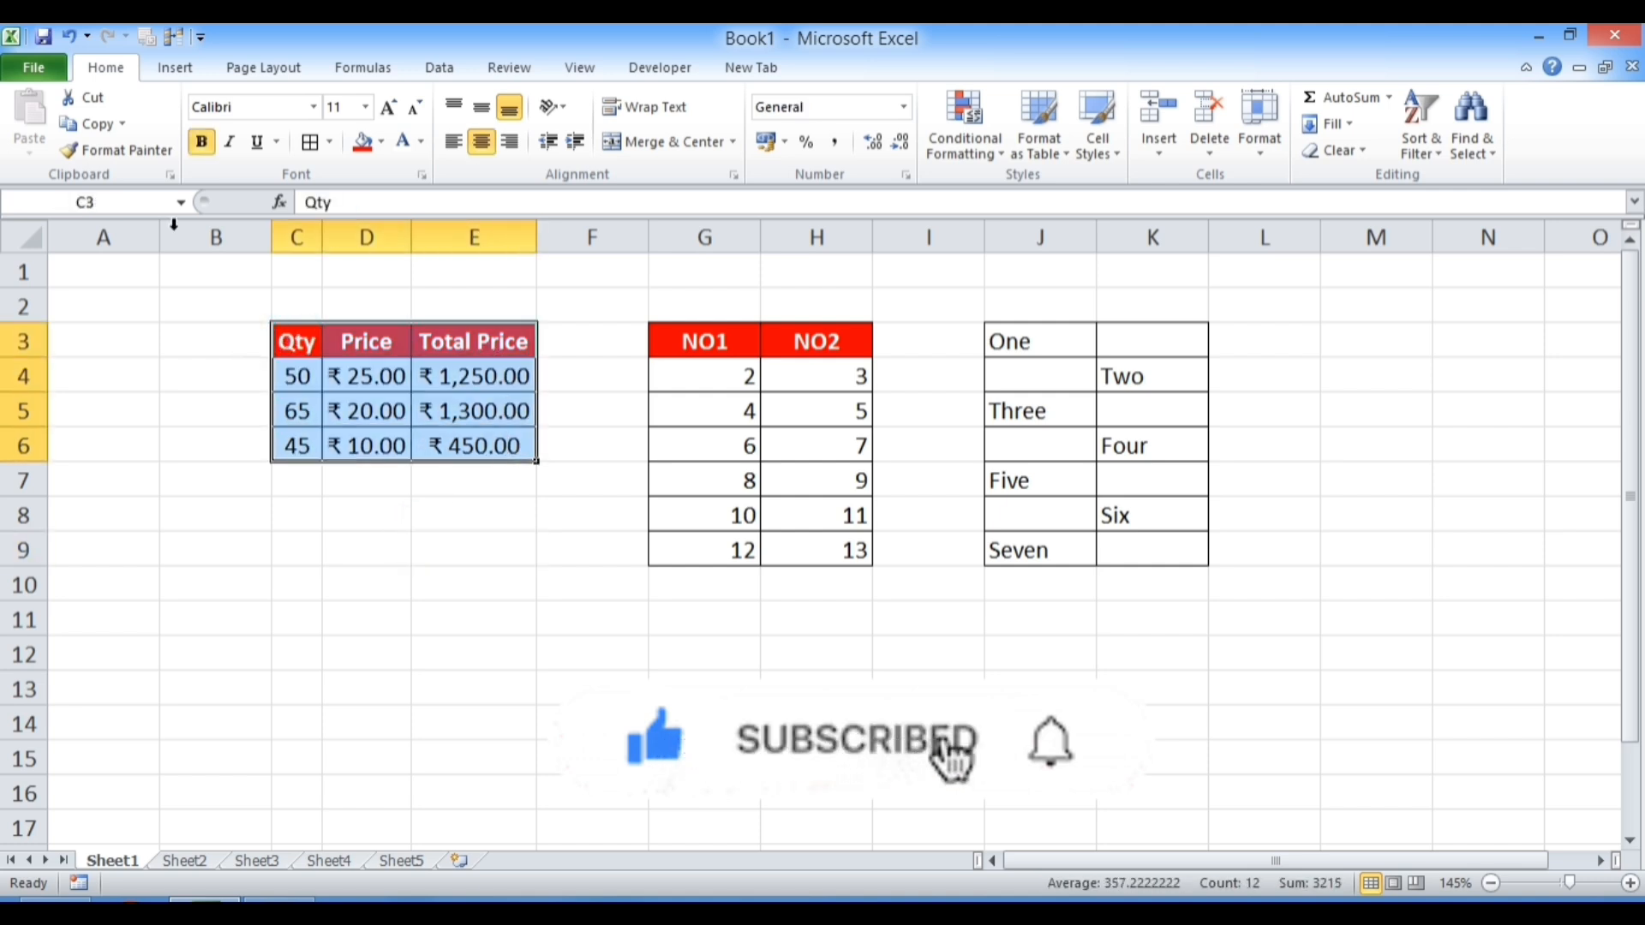
click(90, 128)
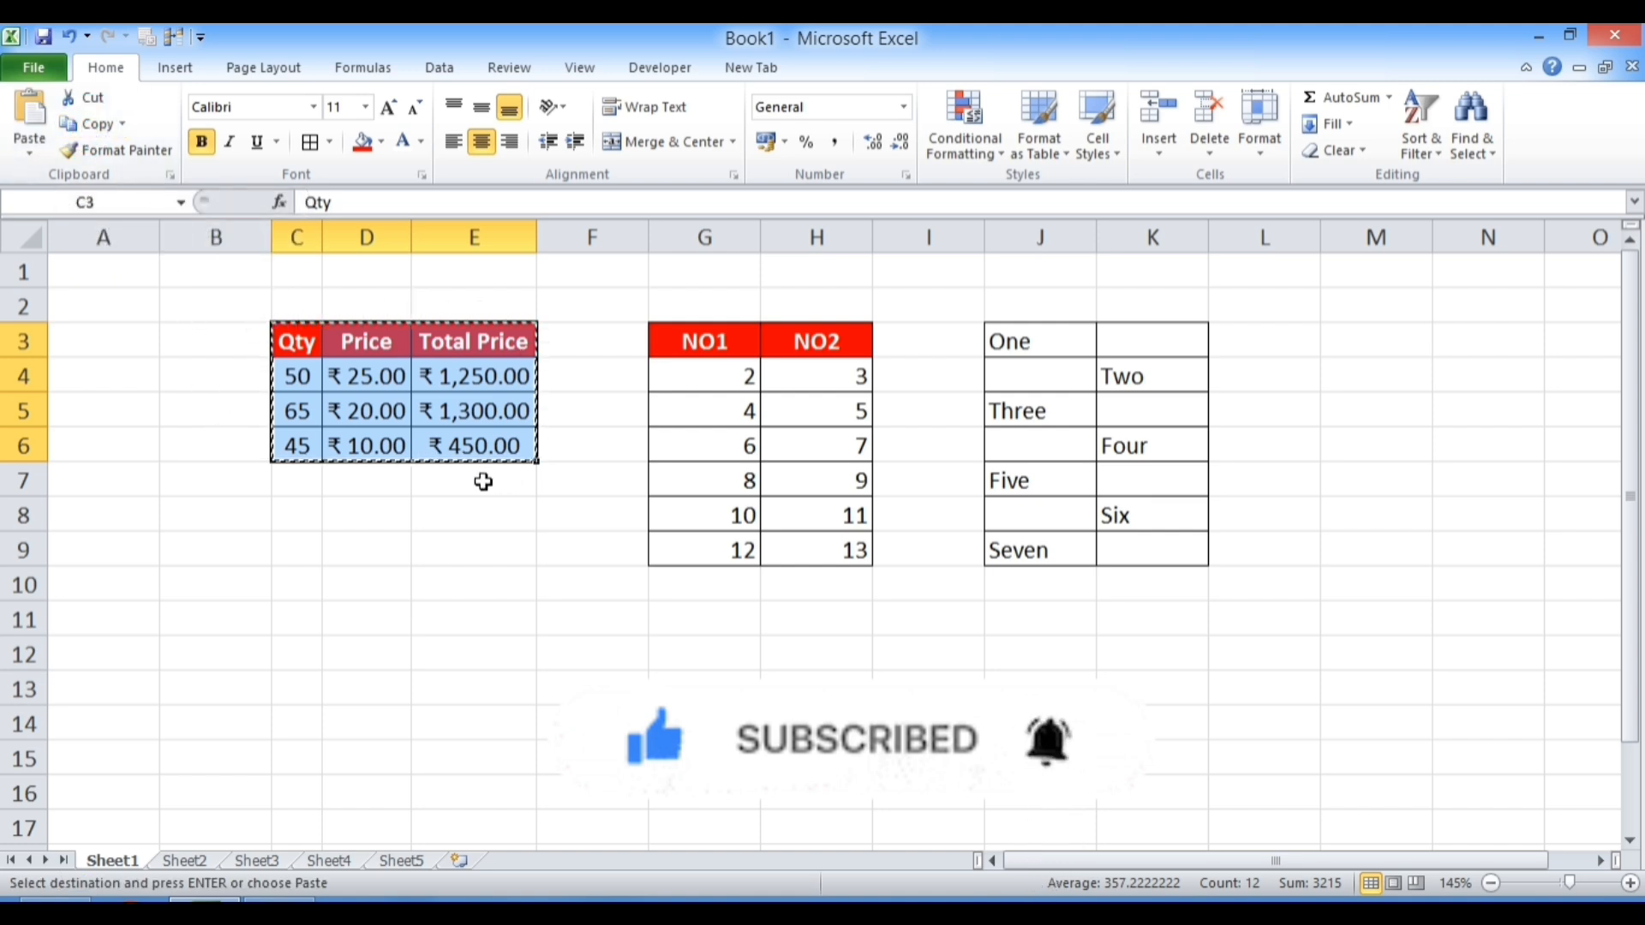
click(305, 545)
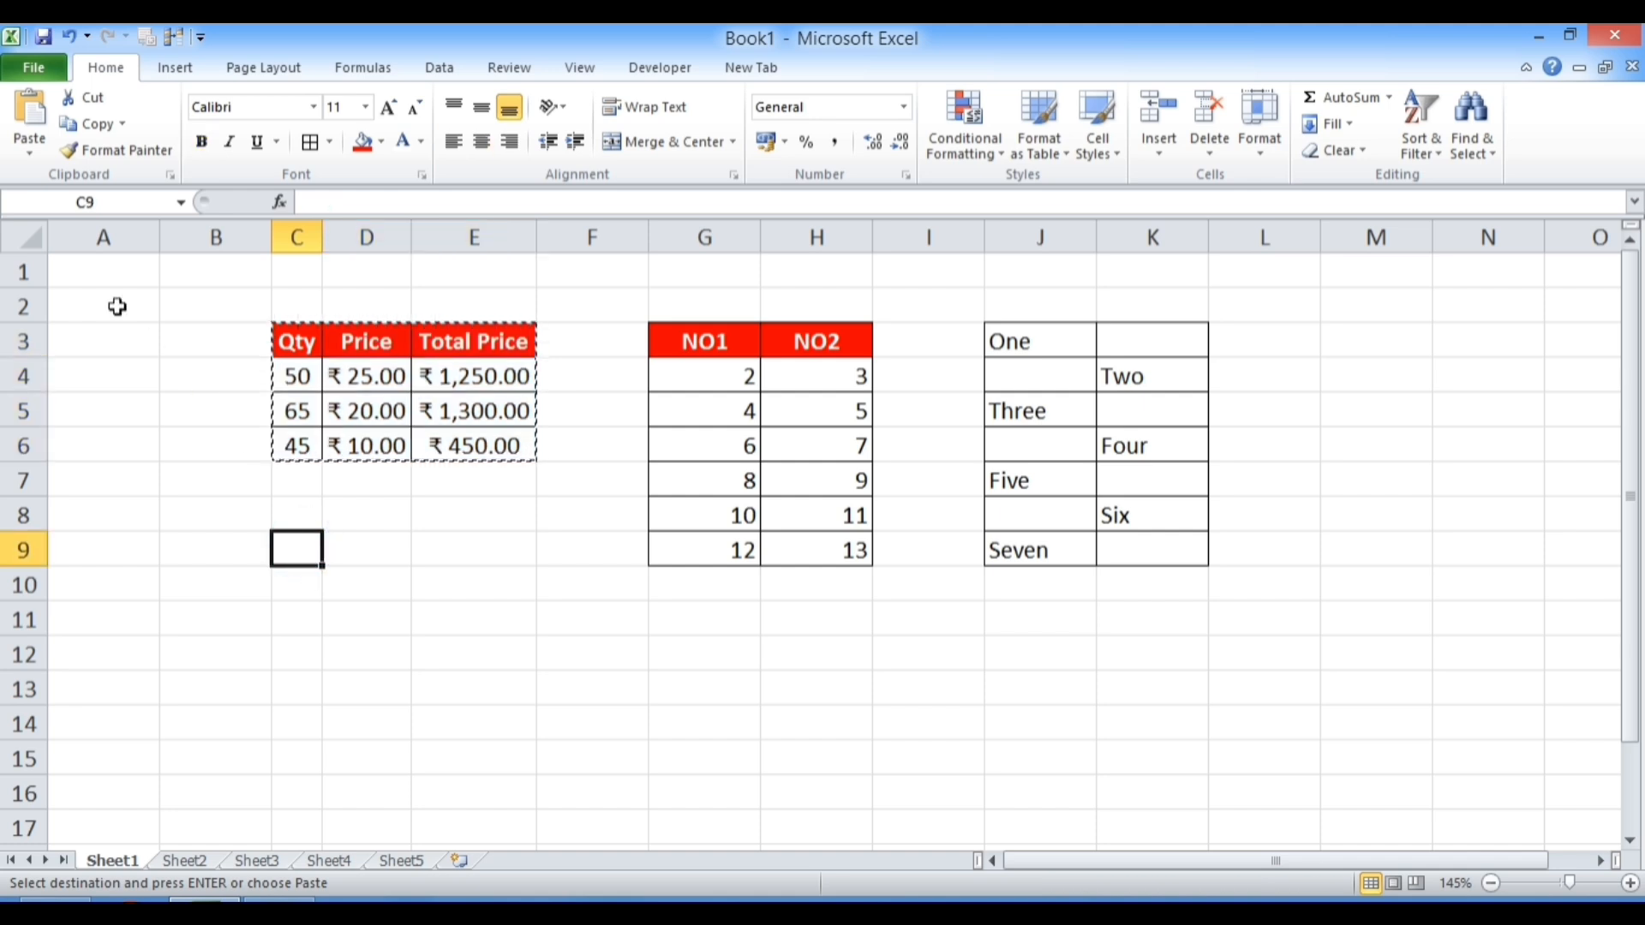
click(35, 120)
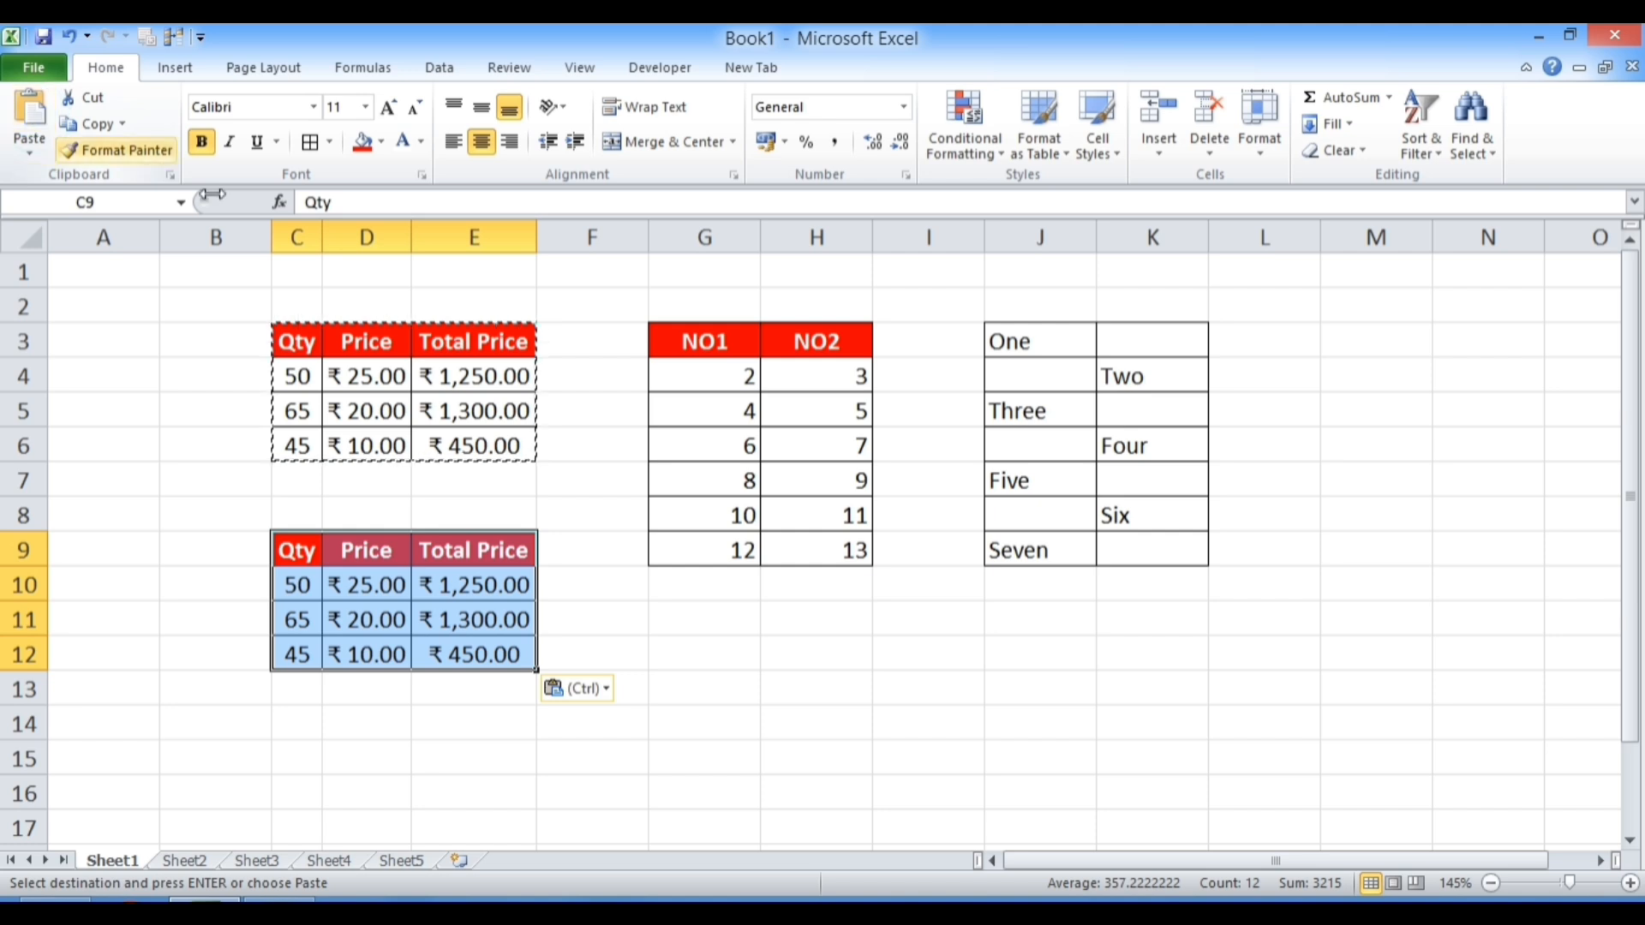
click(312, 343)
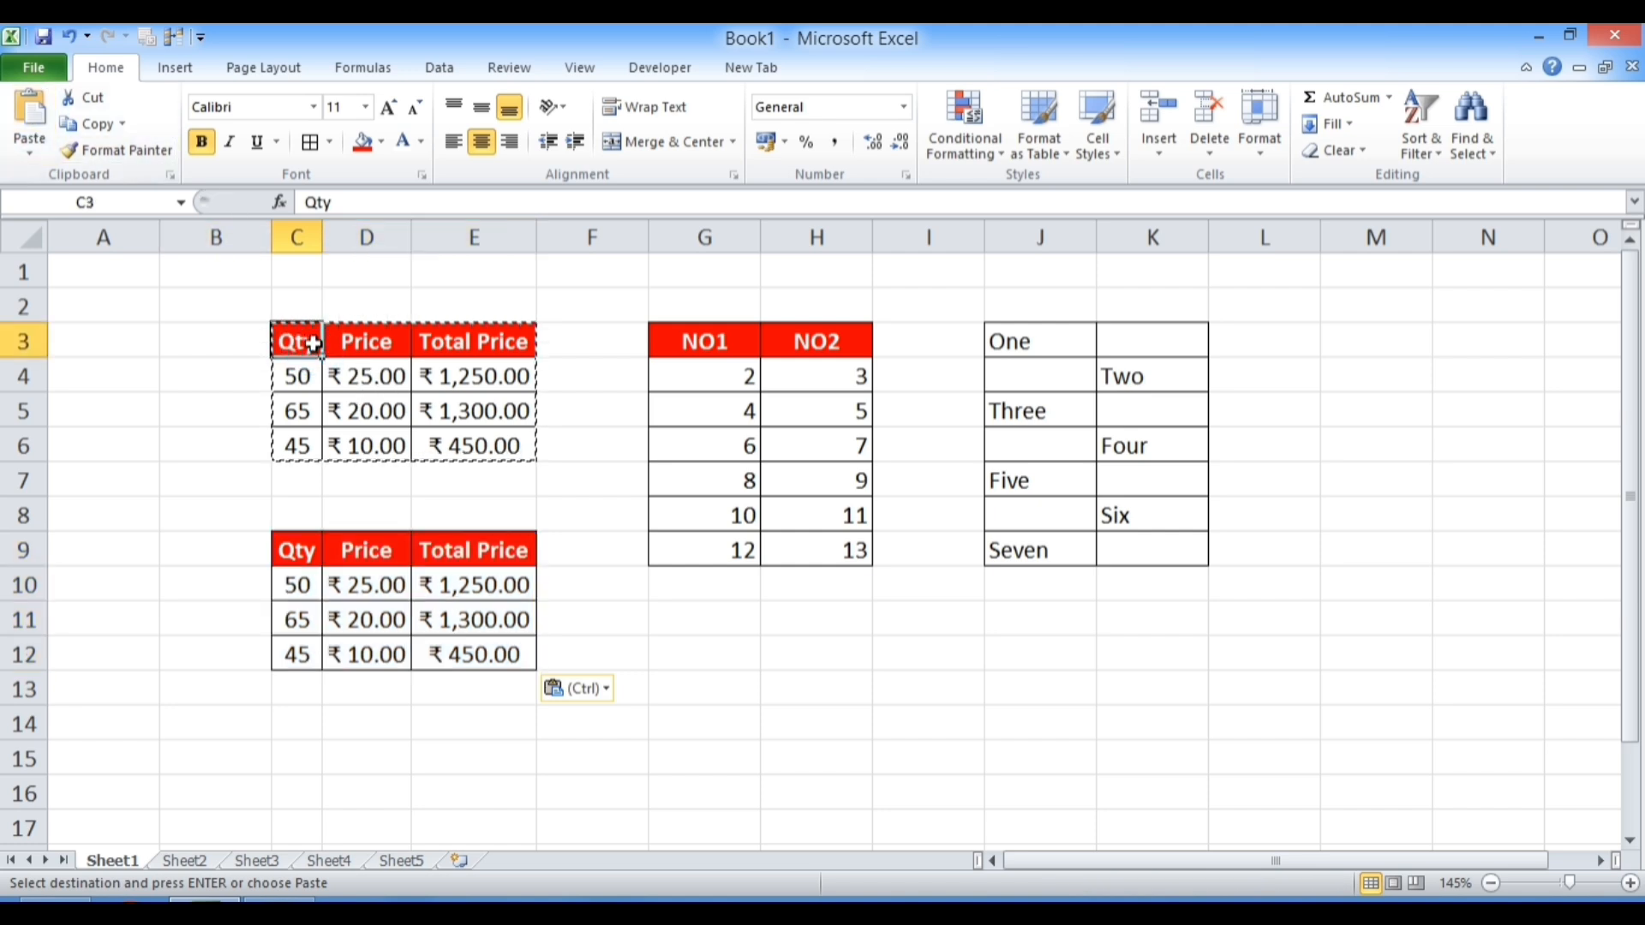
key(Escape)
drag(296, 551, 506, 662)
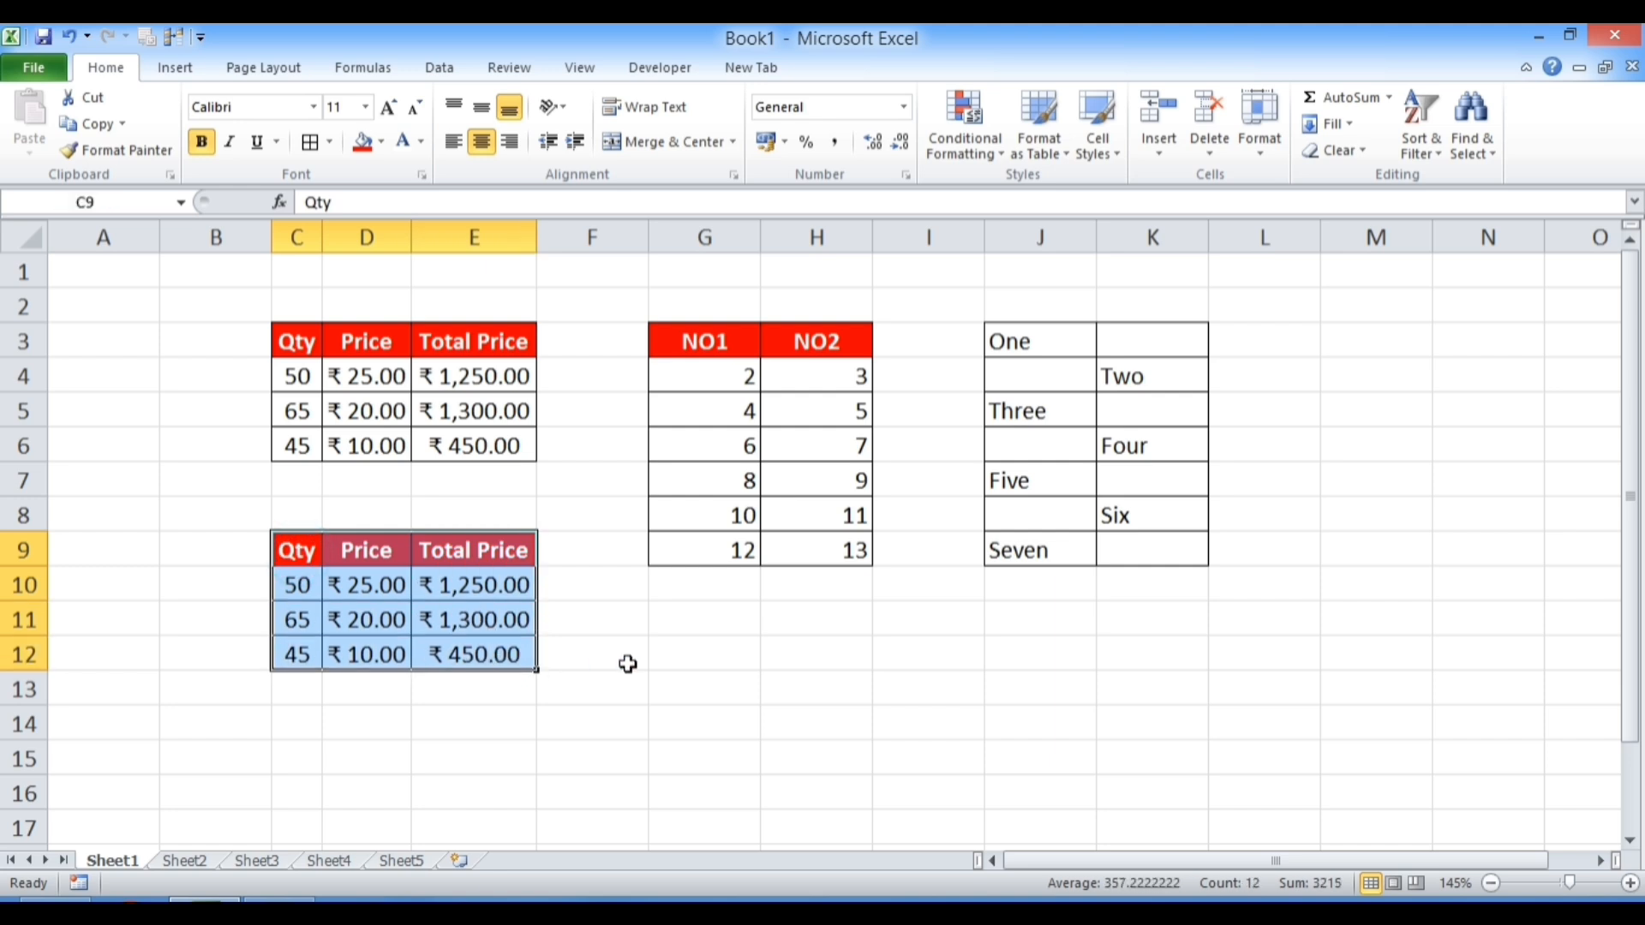
click(731, 662)
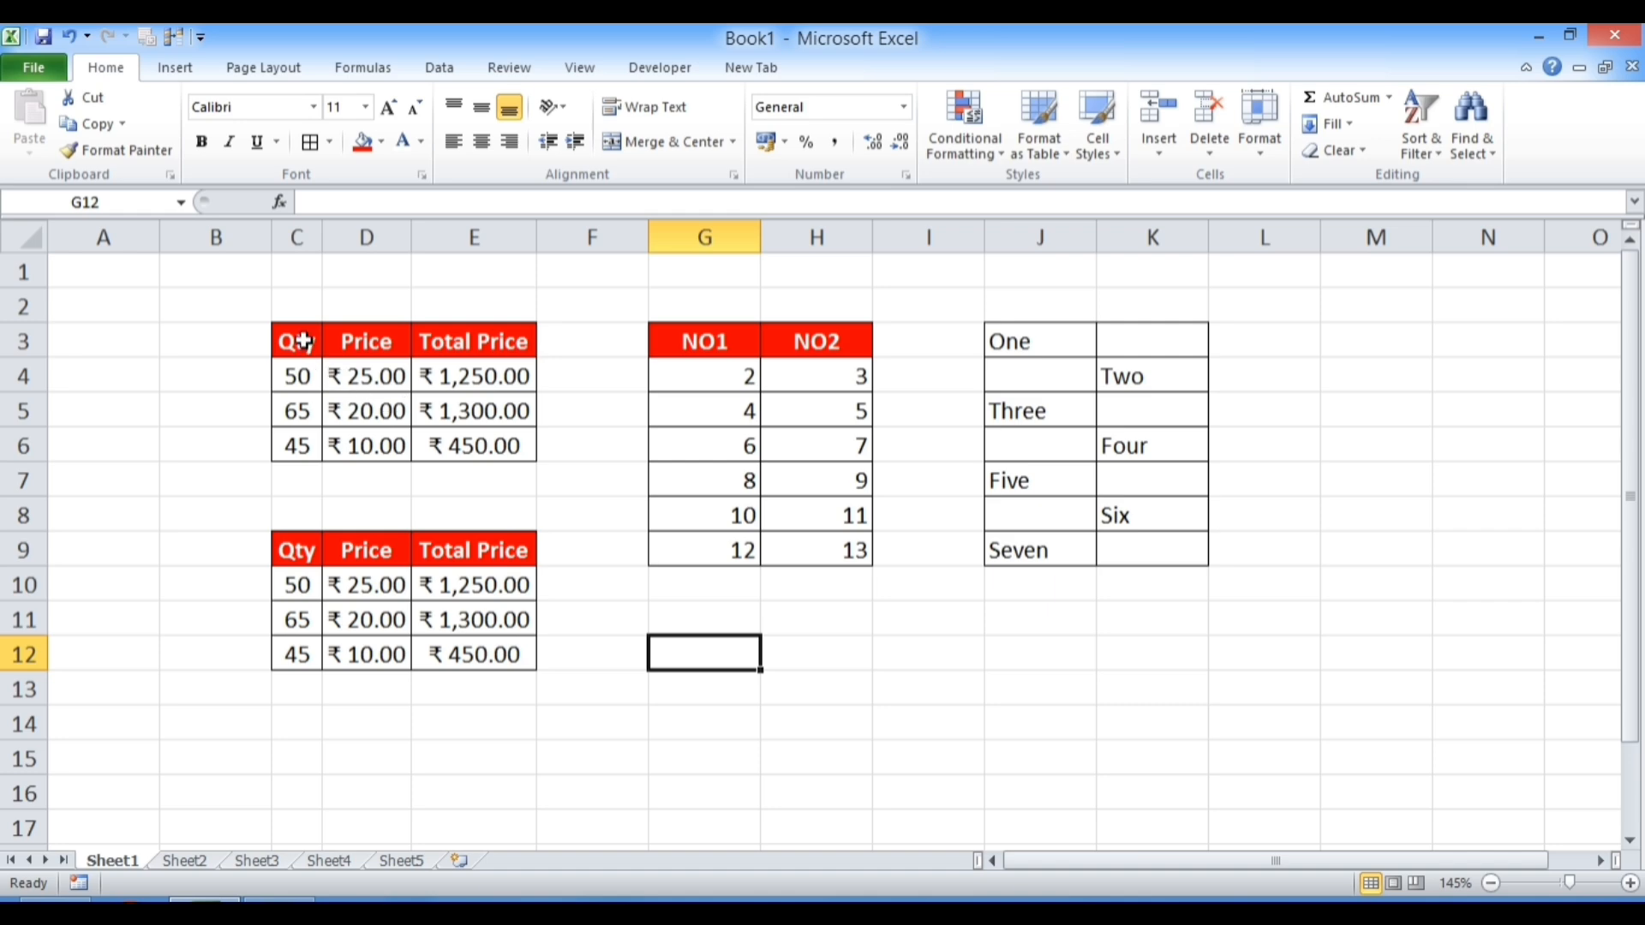
Copy the table in C3:E6 and paste only its values at G12 using Paste Special
drag(303, 335, 490, 439)
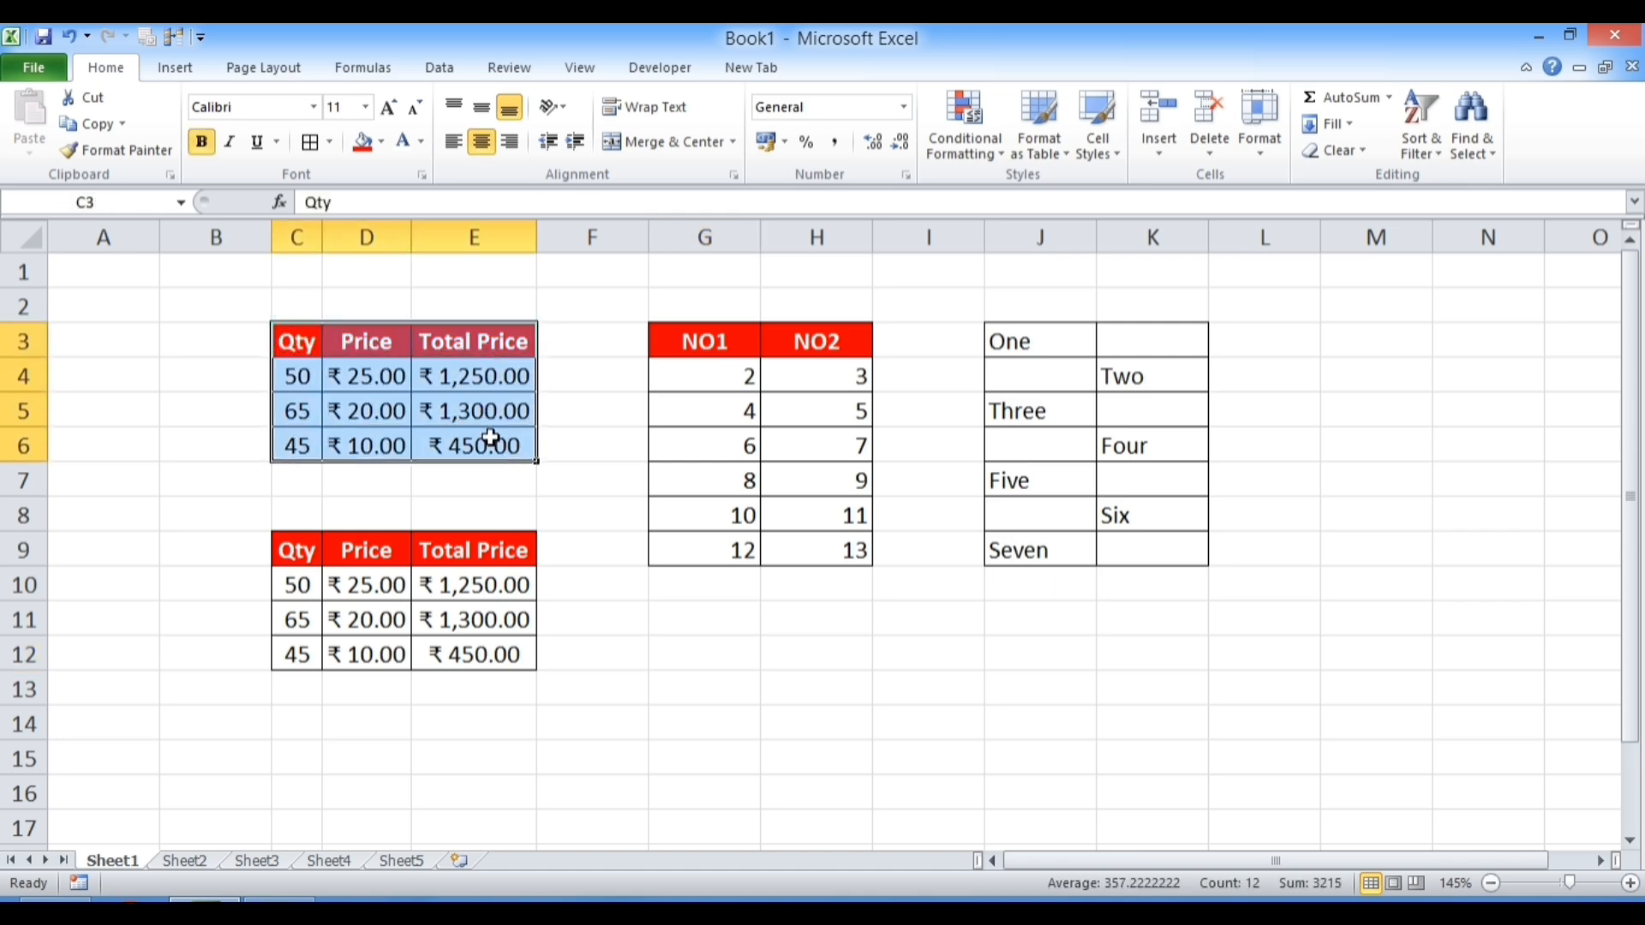
click(98, 125)
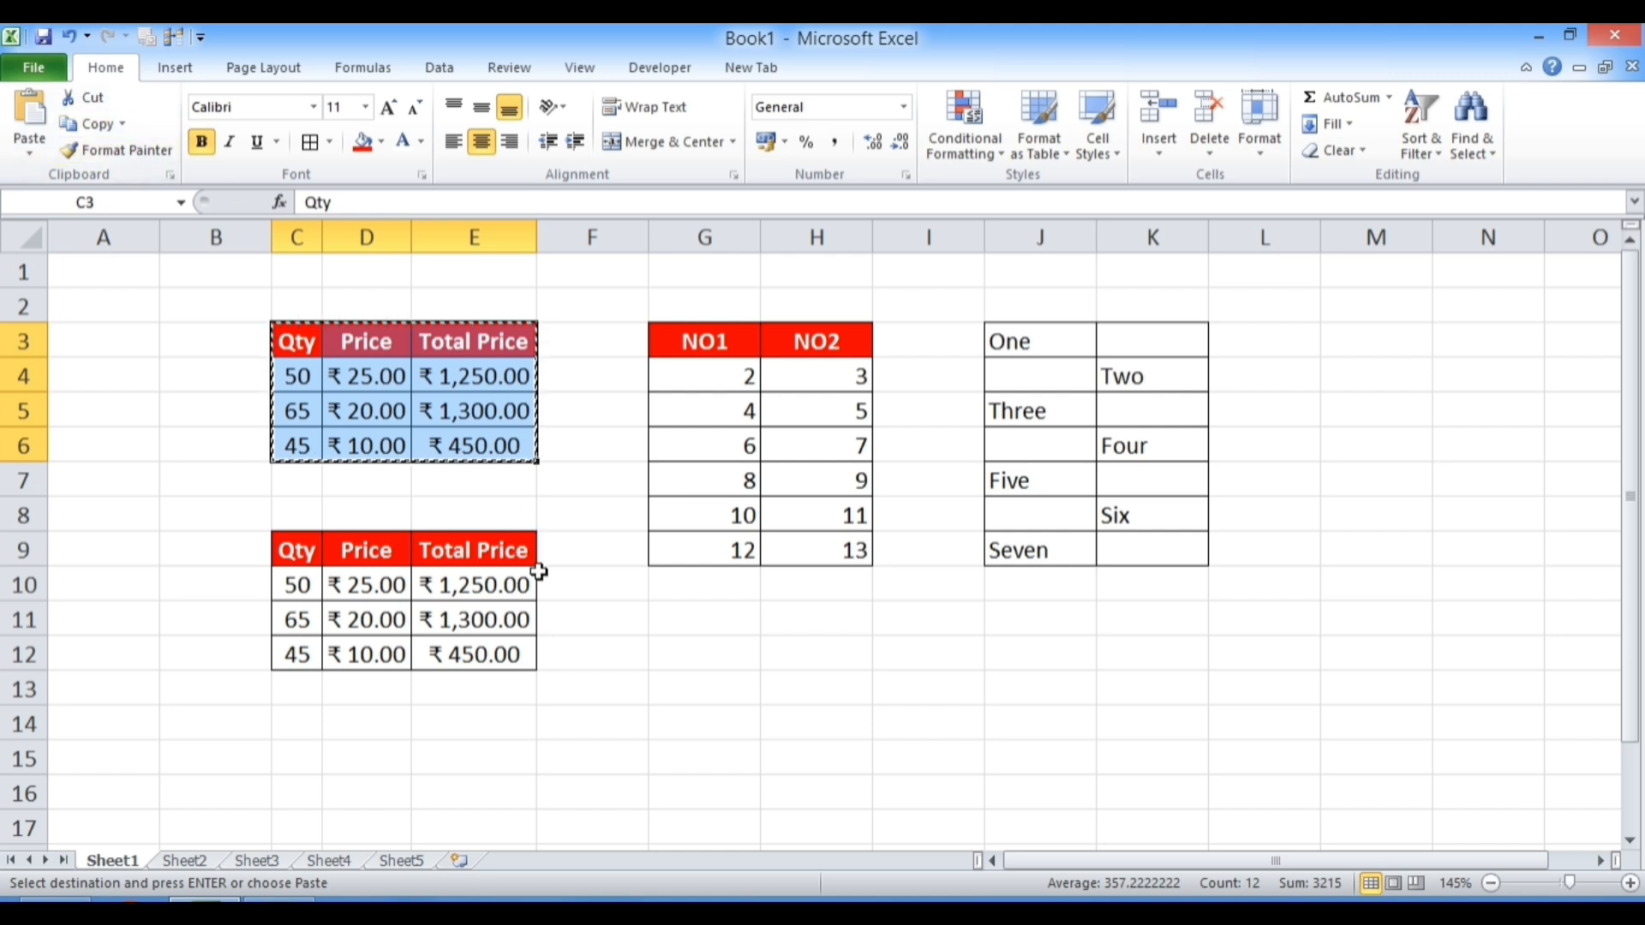
click(696, 650)
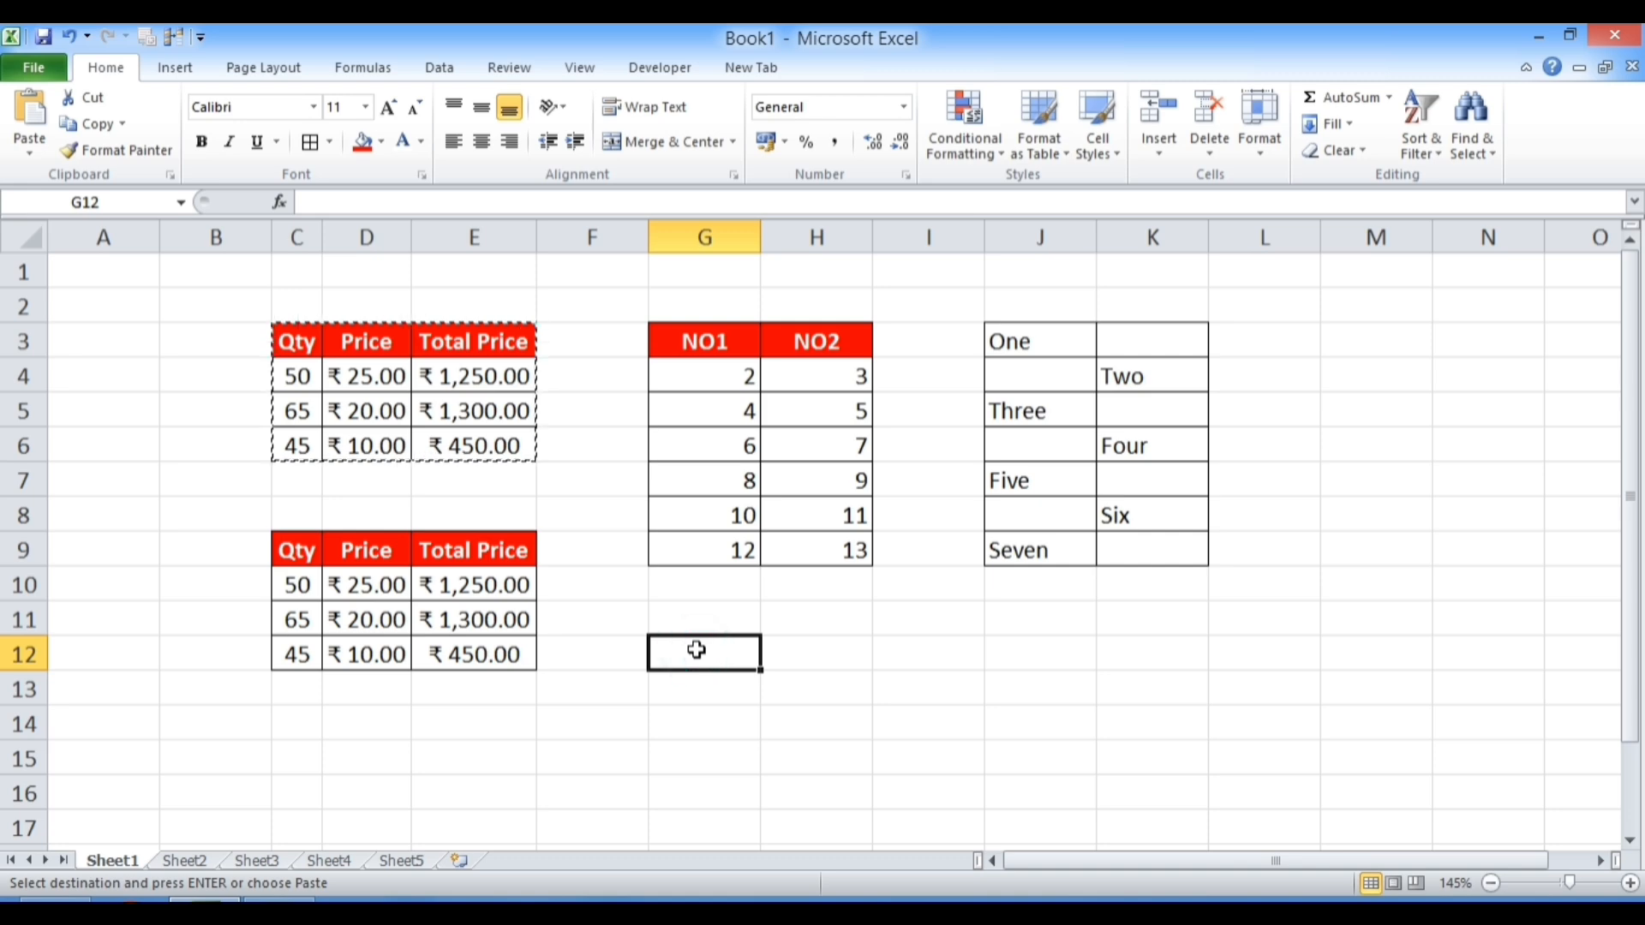
scroll(697, 650, down, 1)
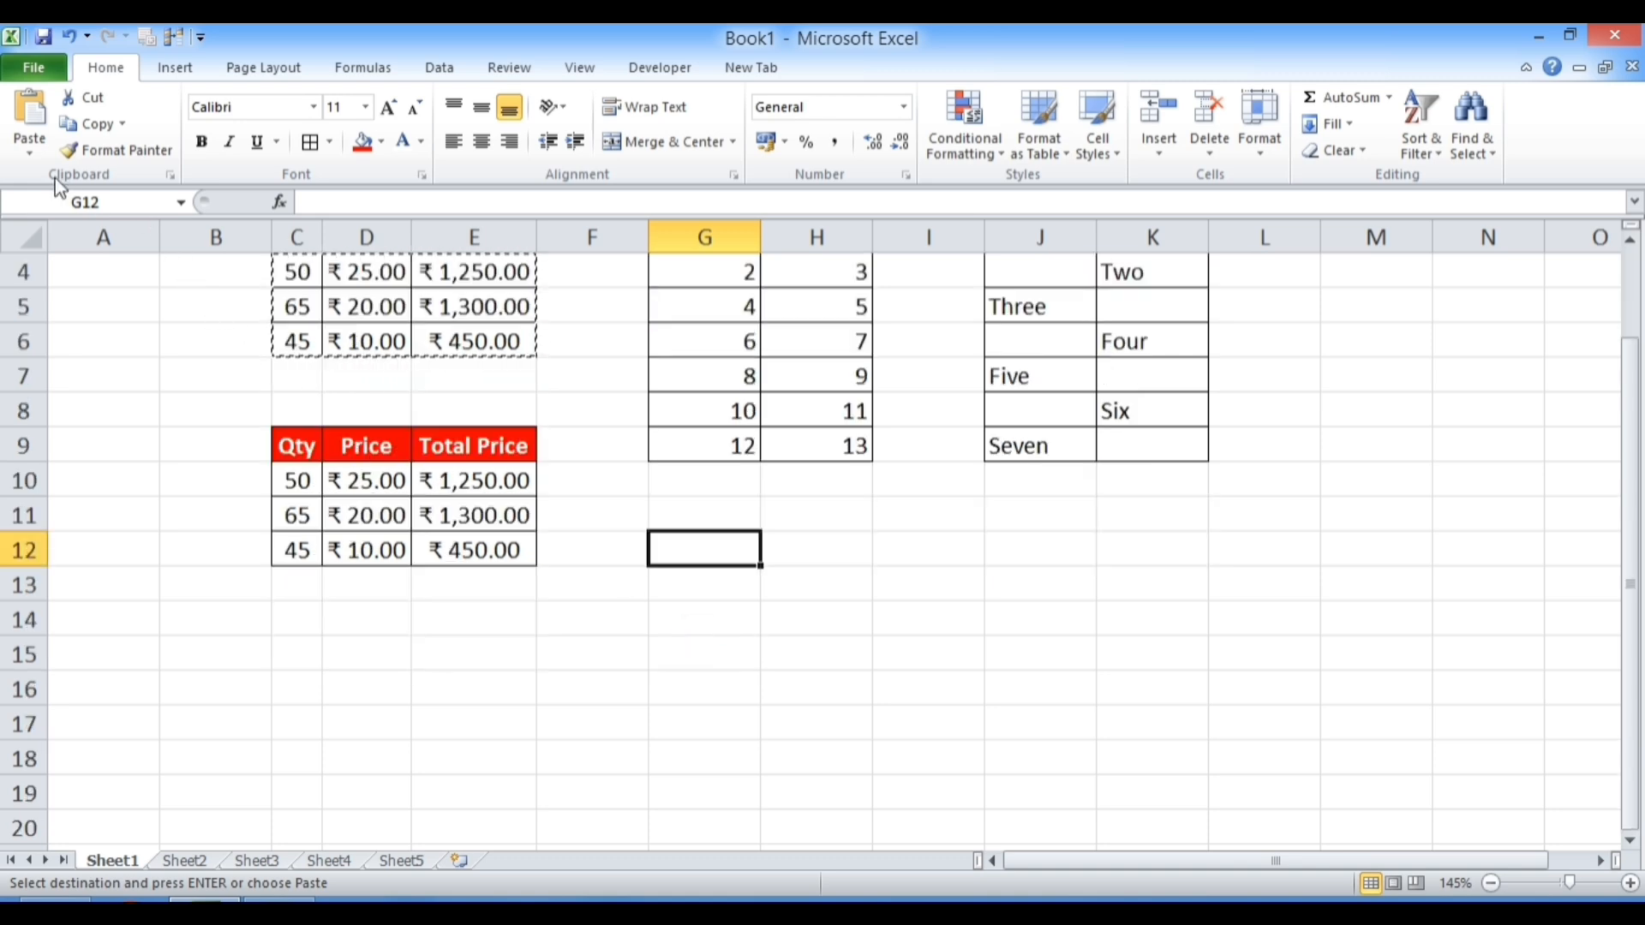
click(29, 151)
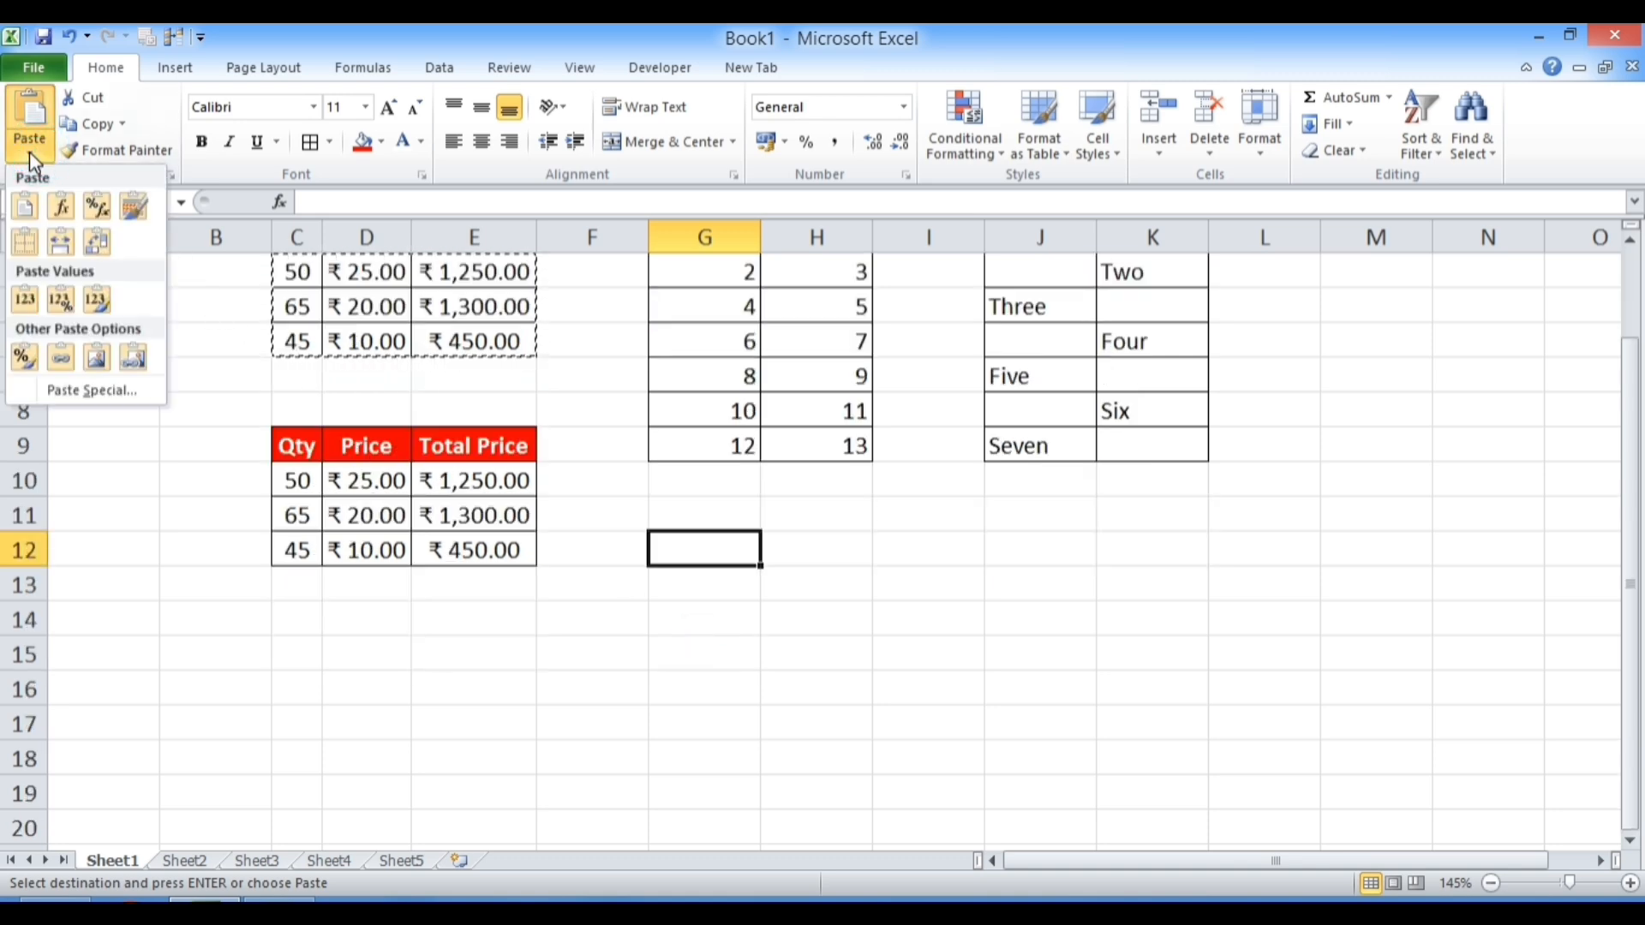
click(74, 396)
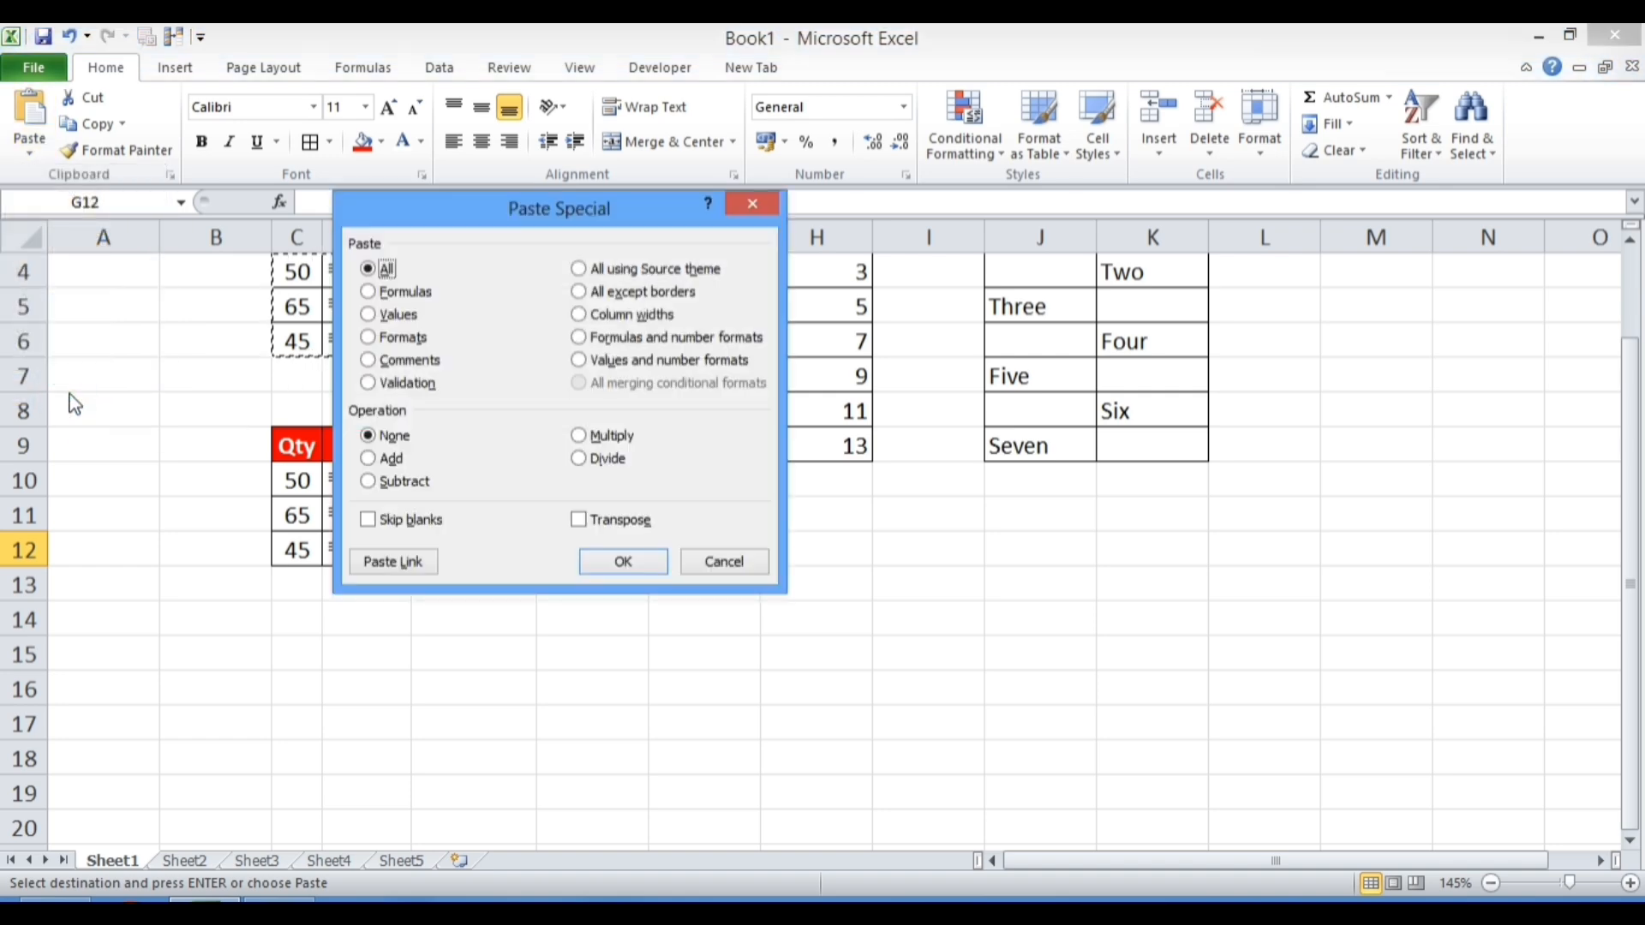
click(367, 317)
click(632, 561)
scroll(591, 680, up, 1)
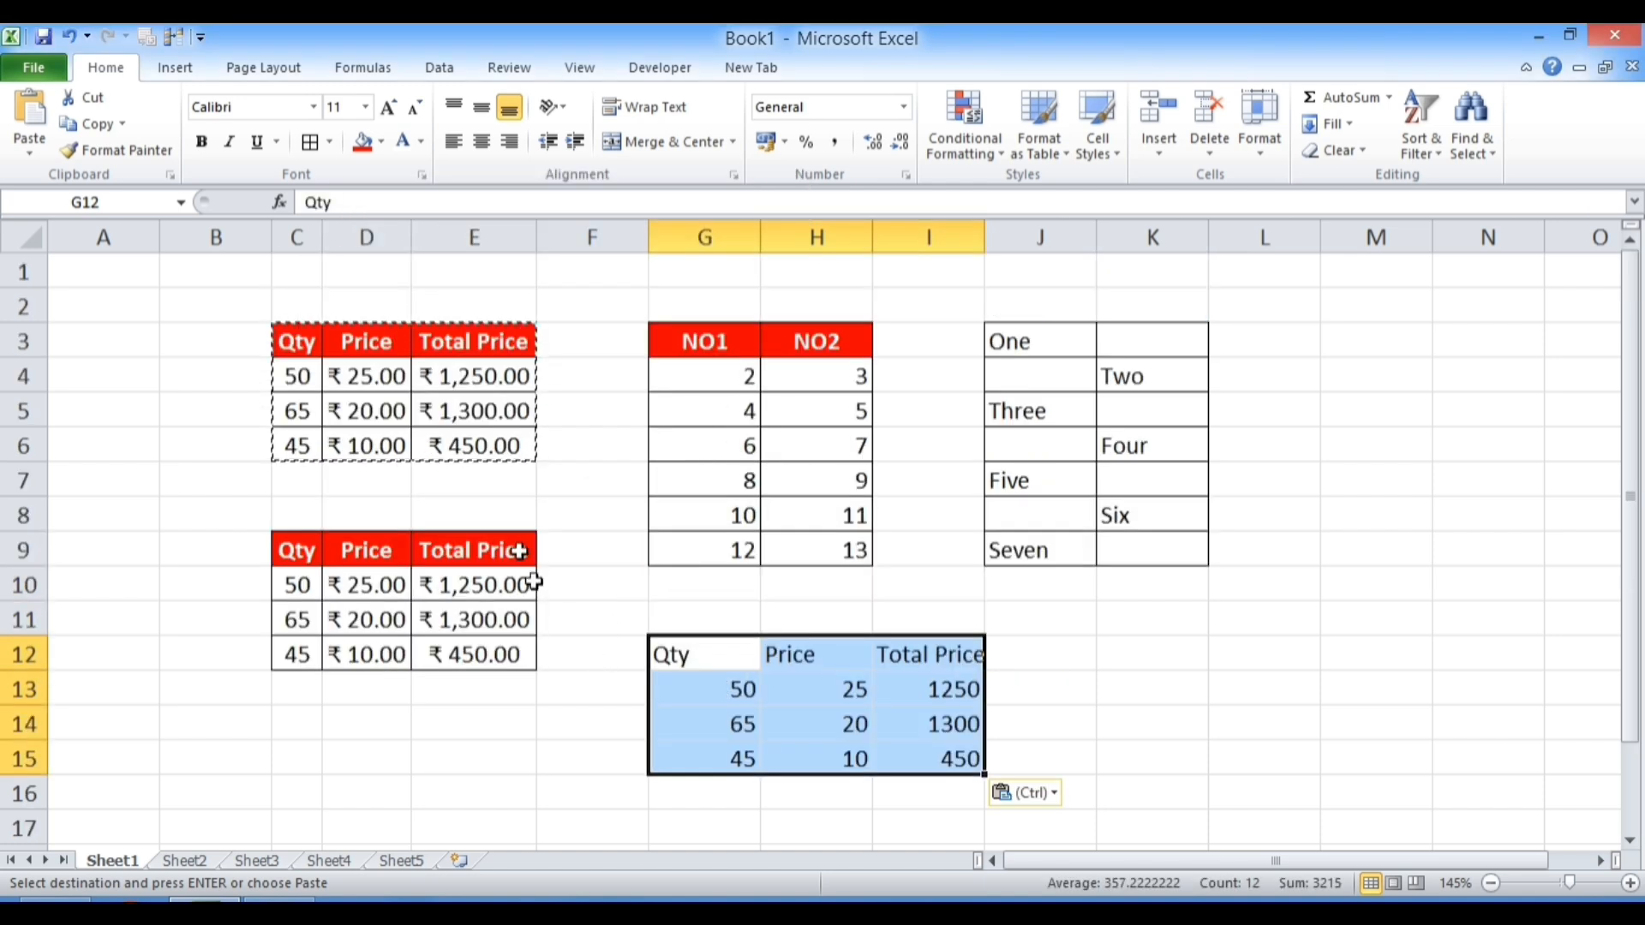
key(Escape)
Compare the headings and the price figures of the original table with those of the values-only copy at G12
drag(294, 340, 519, 351)
drag(672, 661, 956, 654)
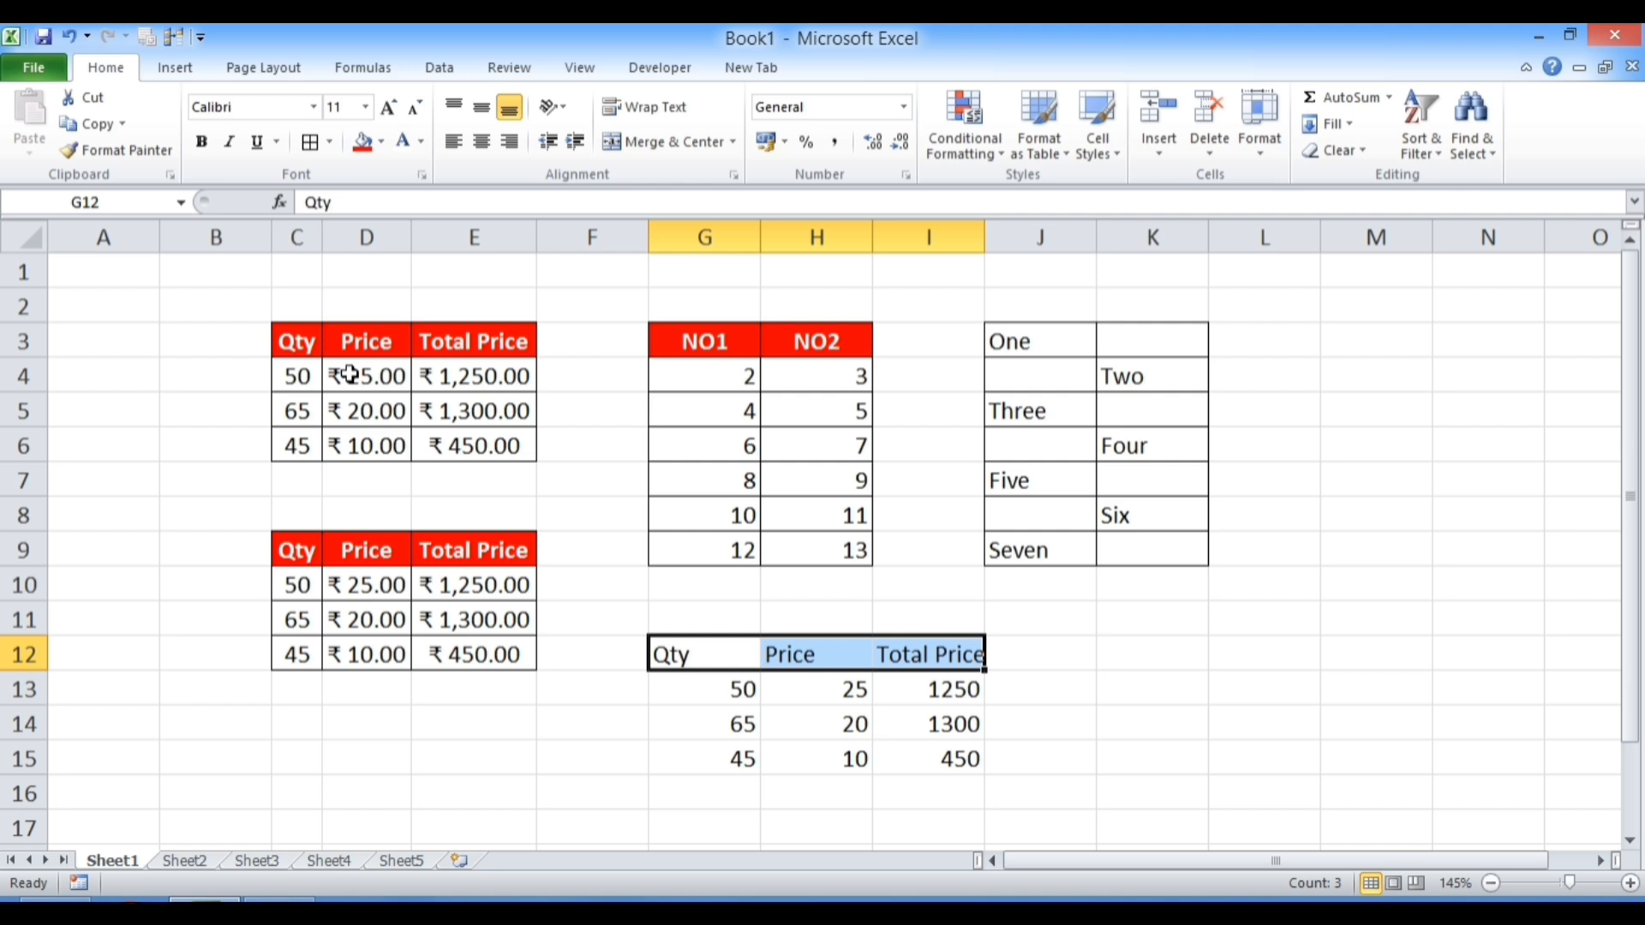
drag(360, 377, 470, 445)
drag(805, 690, 964, 754)
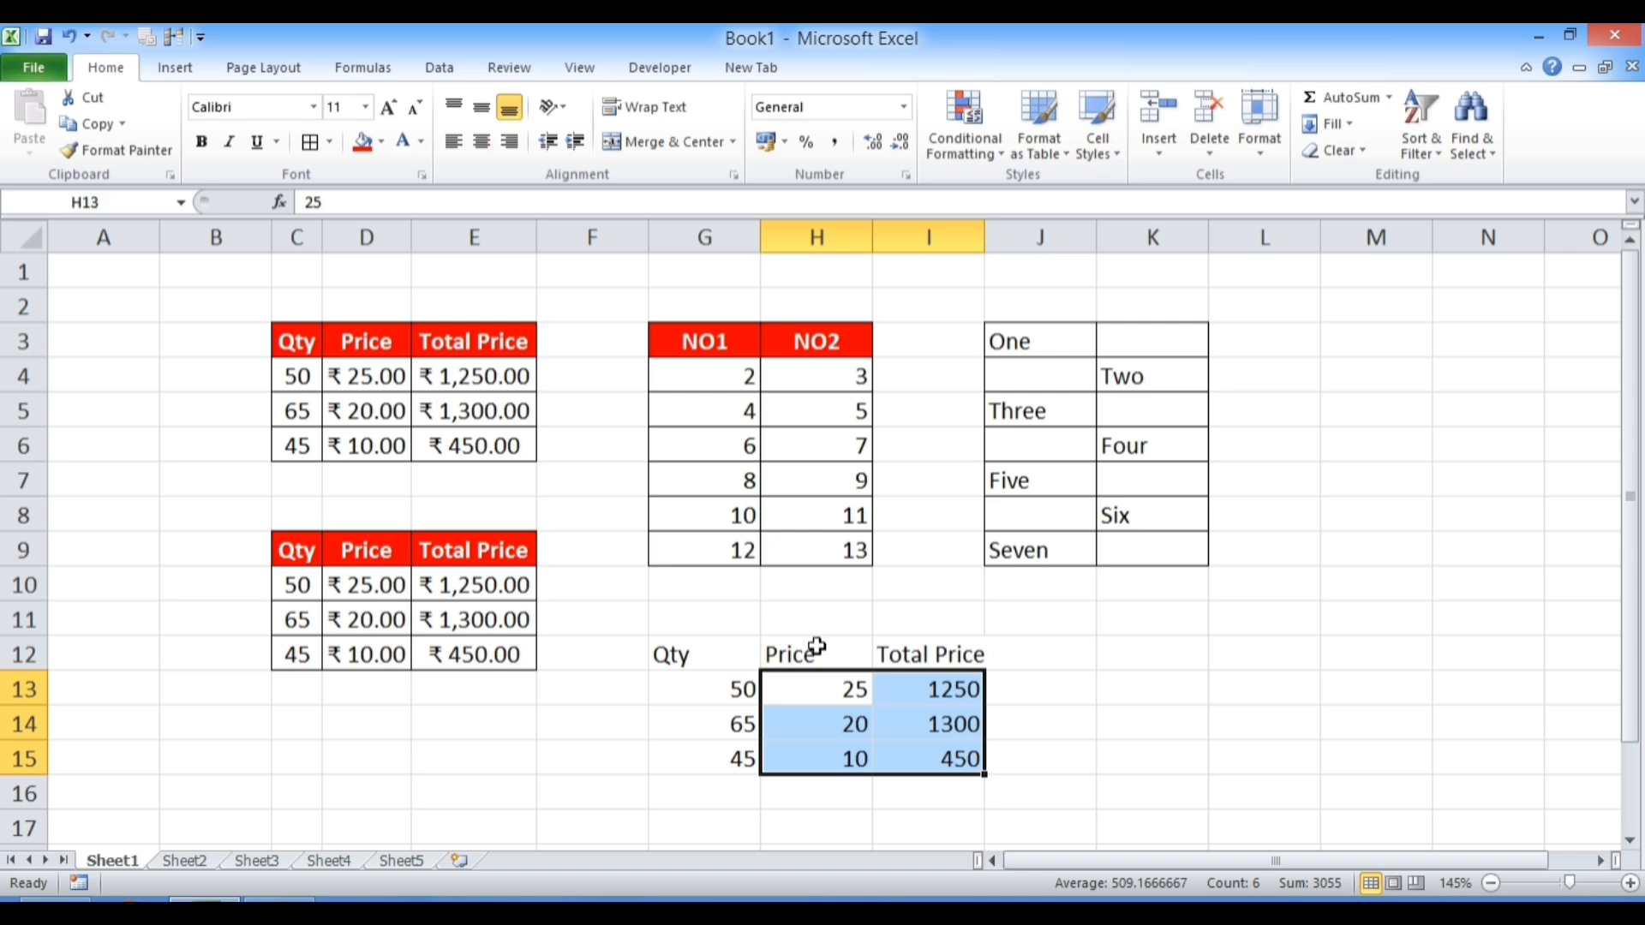
click(1160, 658)
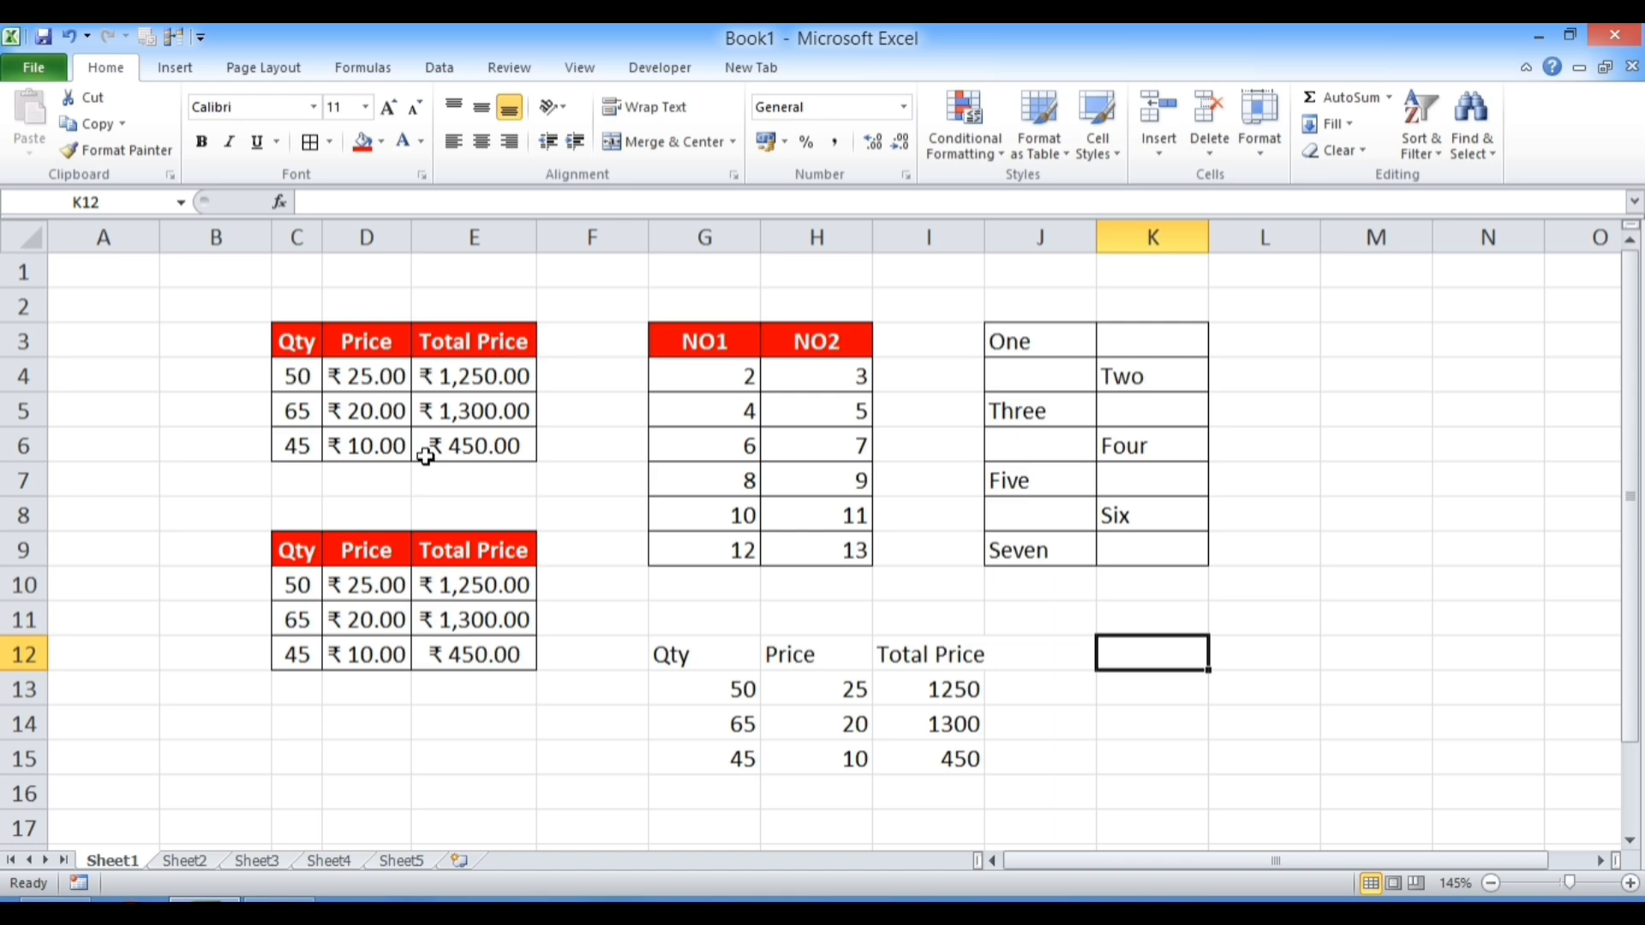
Copy the table in C3:E6 and paste only its formats at K12 using Paste Special
mouse_move(304, 344)
mouse_down()
mouse_move(506, 369)
mouse_move(511, 444)
mouse_up()
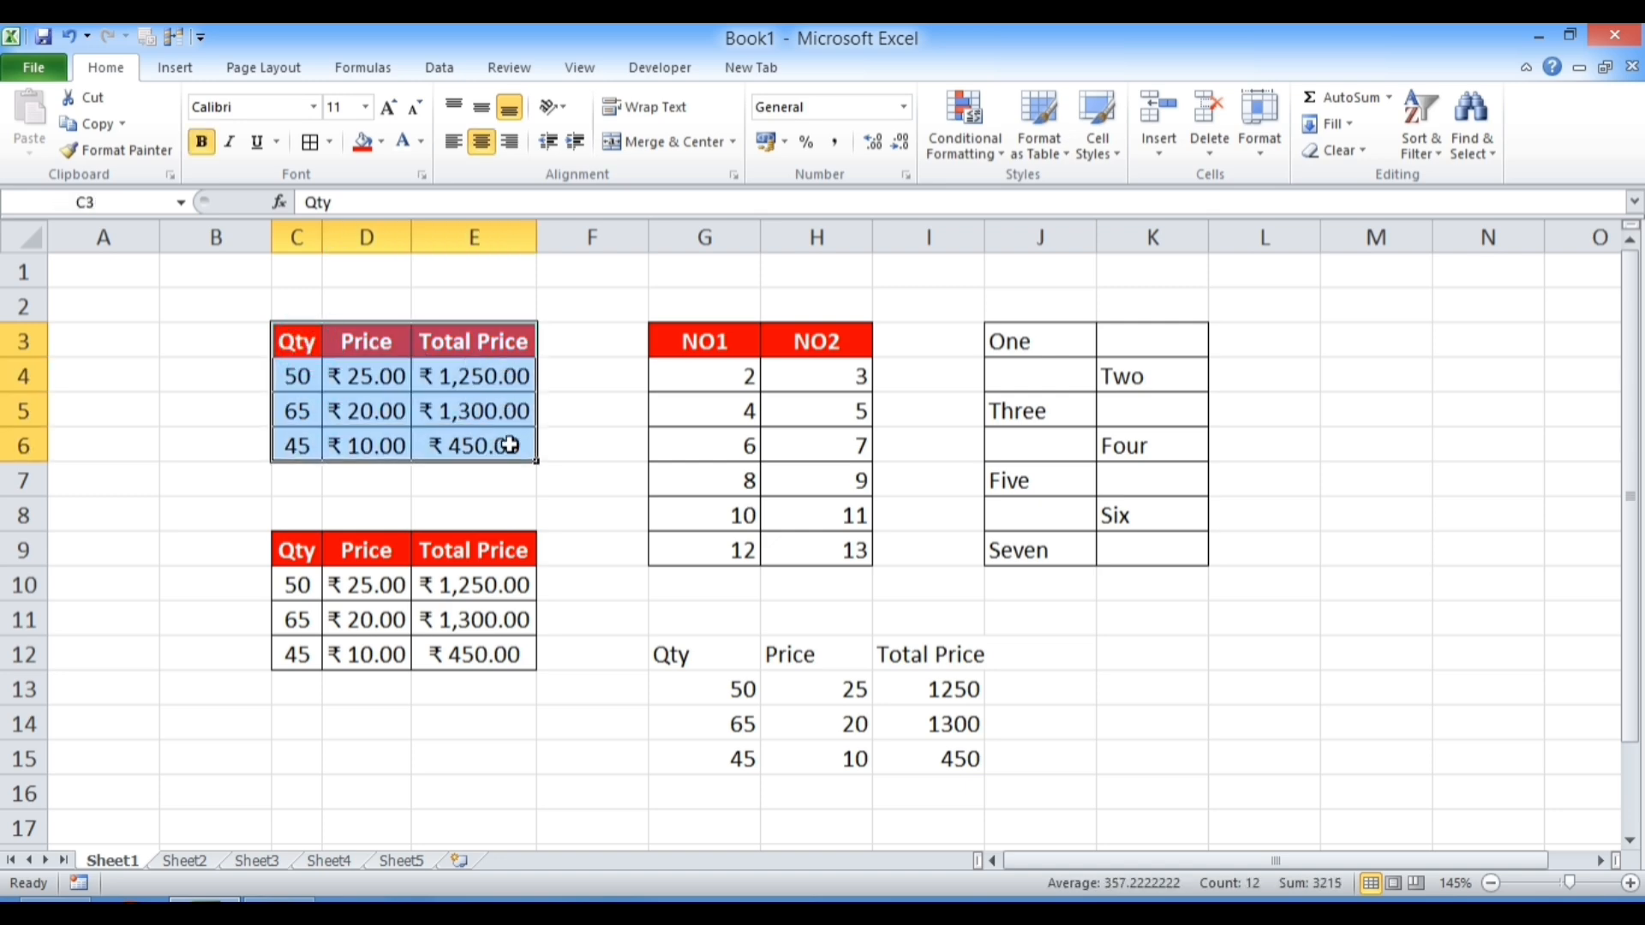
click(99, 128)
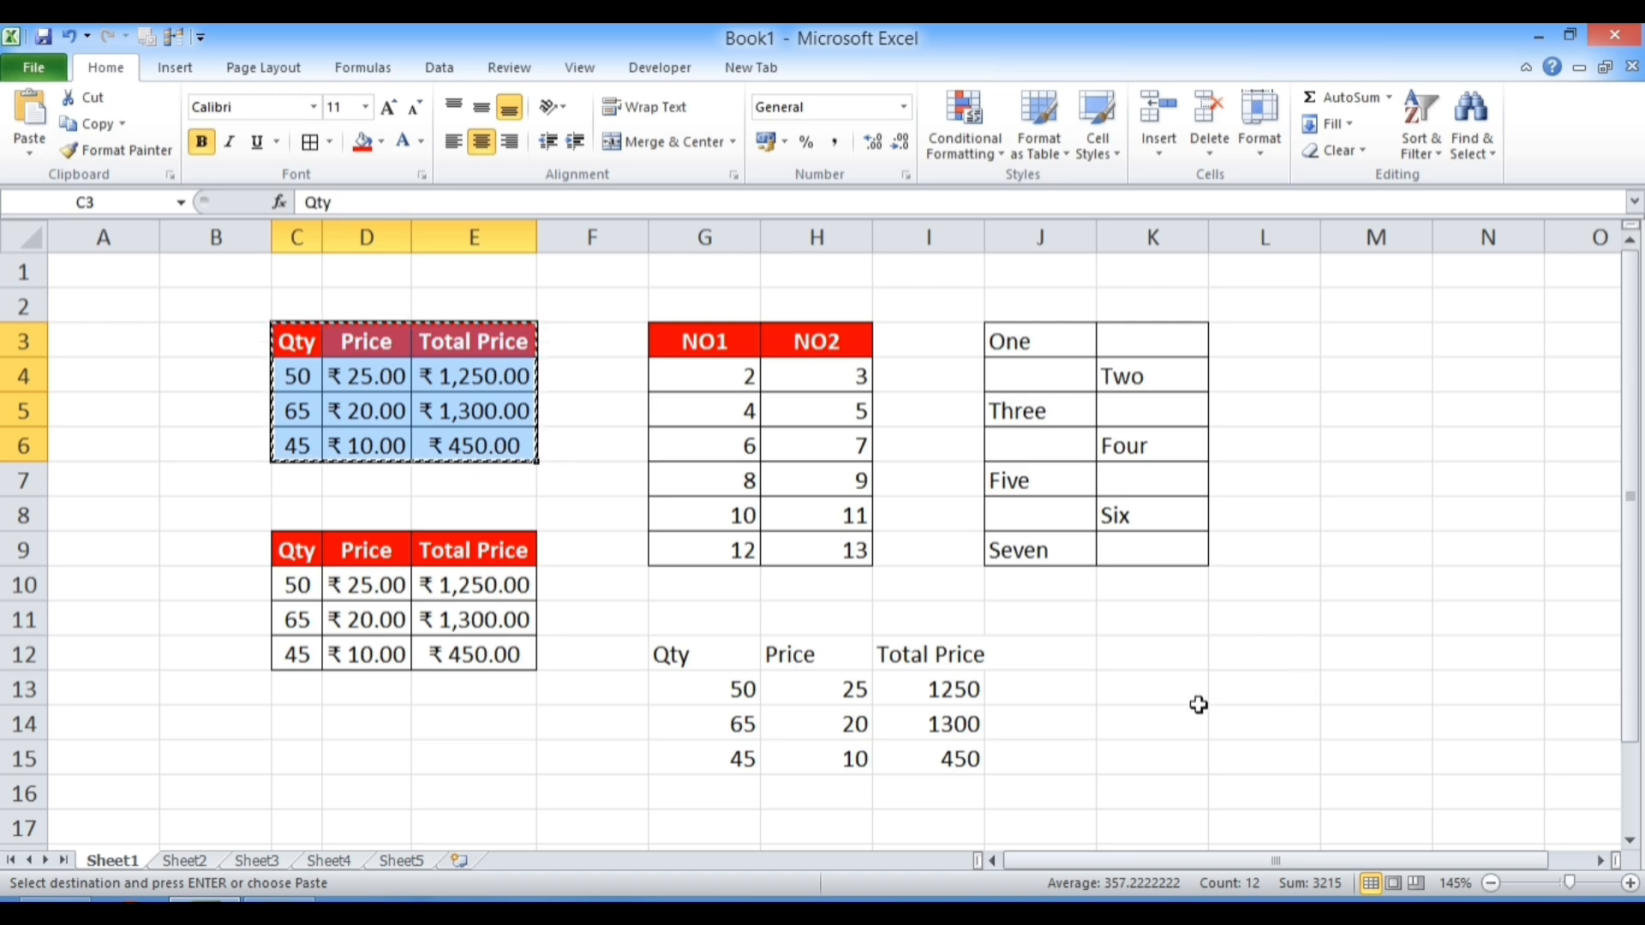
click(1132, 662)
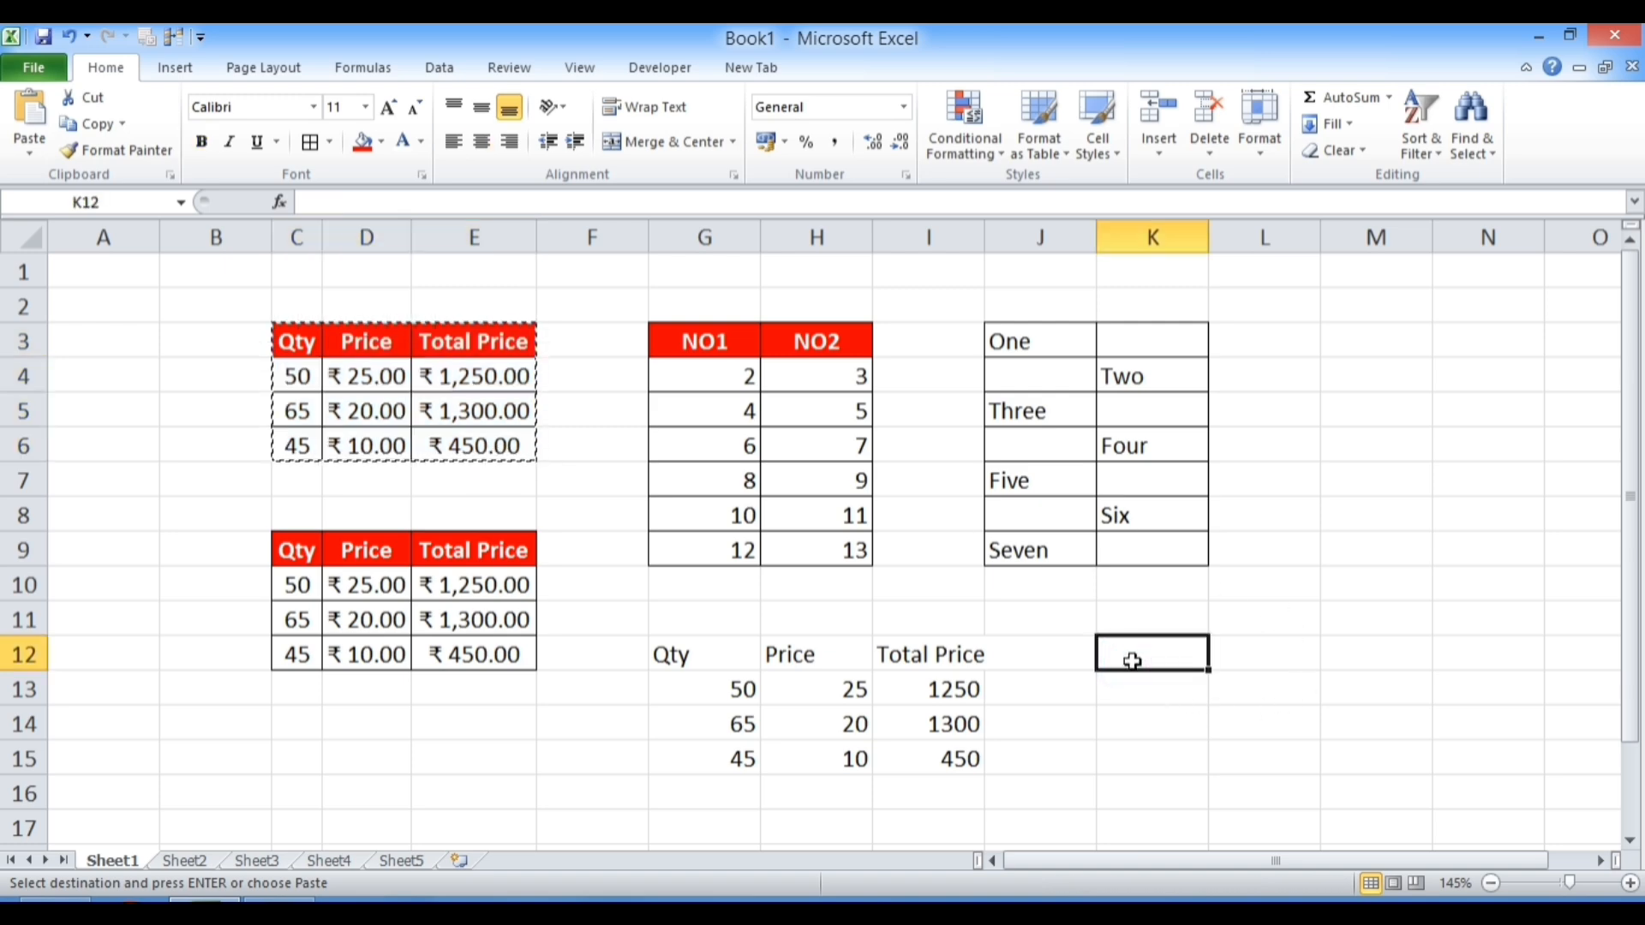
click(29, 158)
click(84, 391)
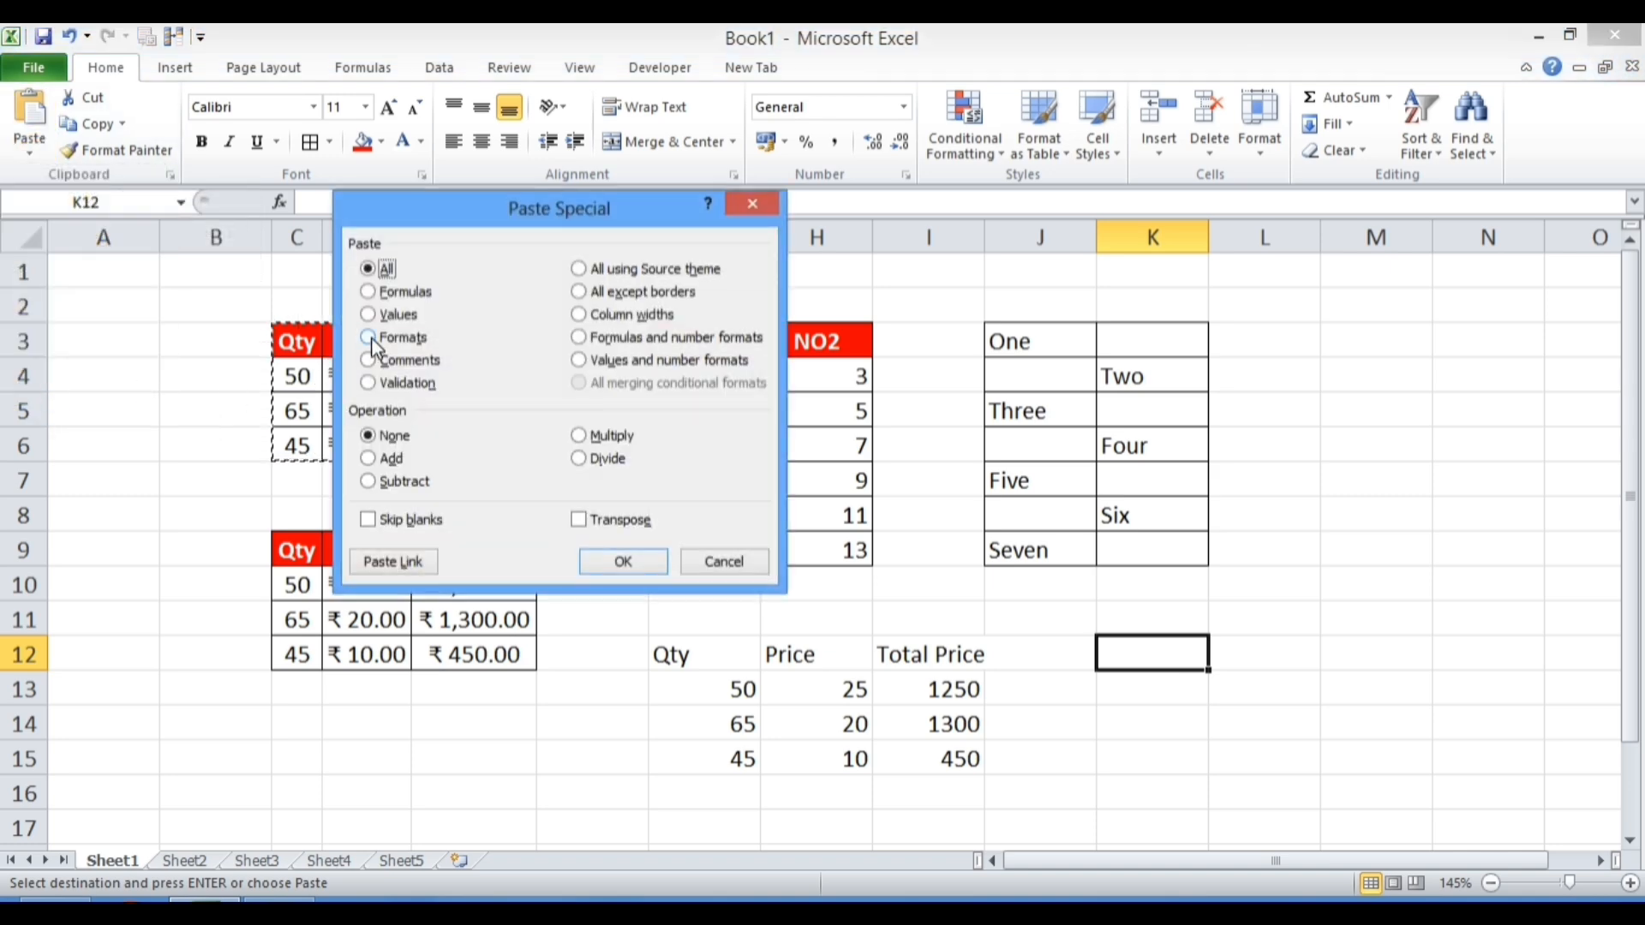
click(372, 341)
click(645, 563)
click(1574, 617)
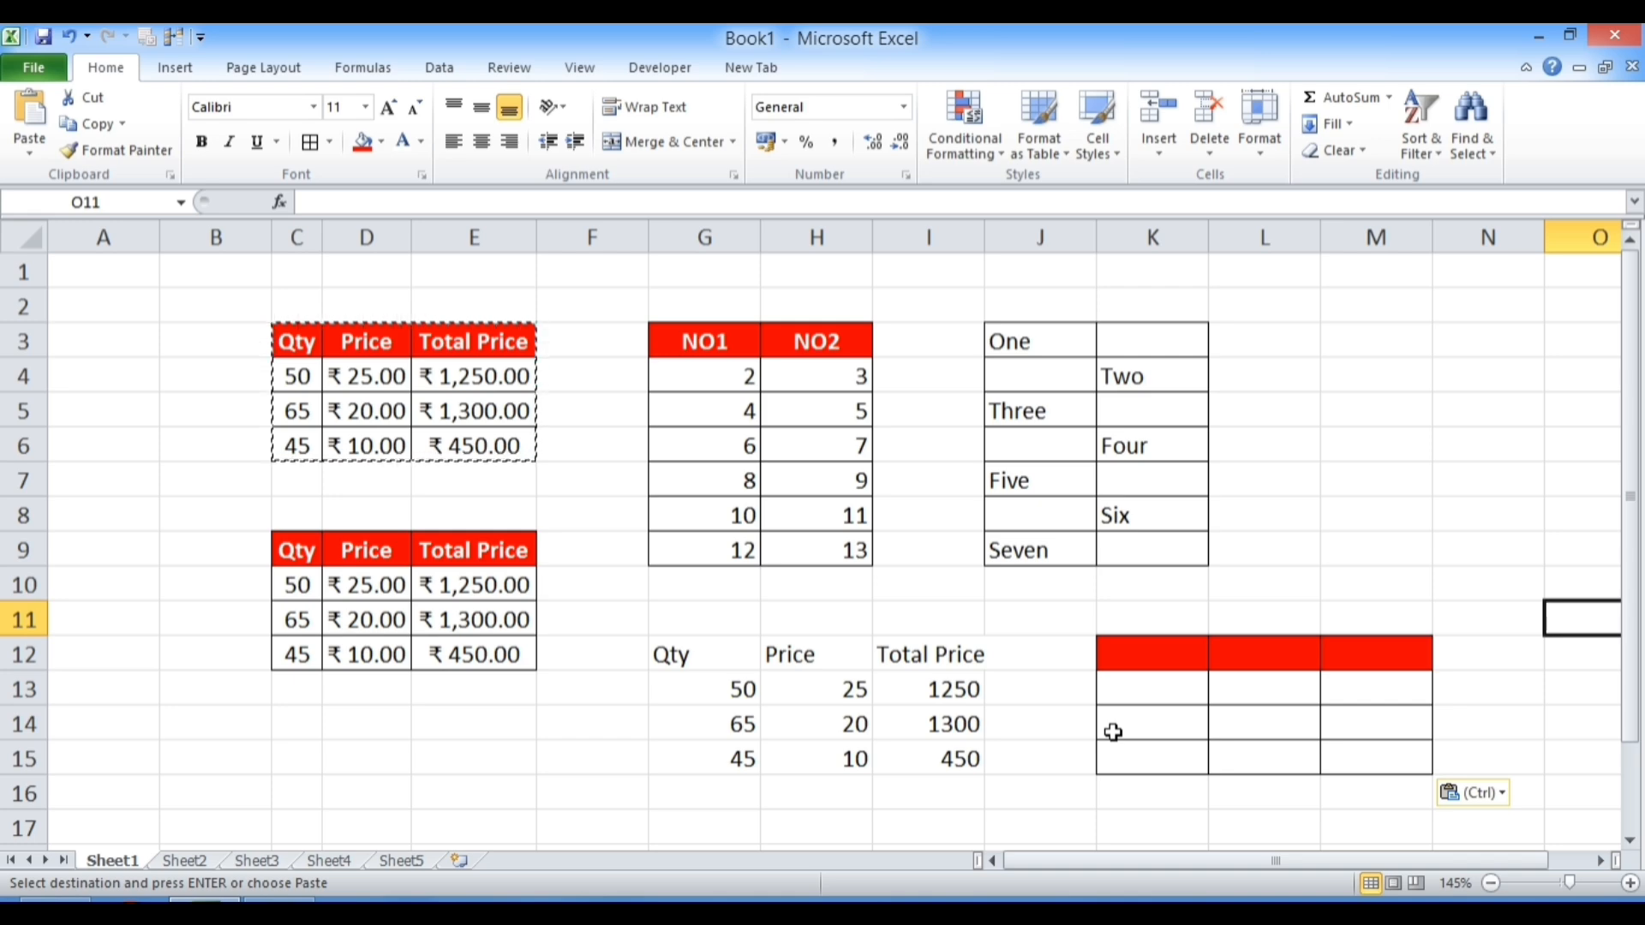
key(Escape)
Examine the formula behind the first Total Price cell, E4, without changing it
scroll(1113, 731, right, 3)
drag(1247, 872, 1099, 861)
click(457, 754)
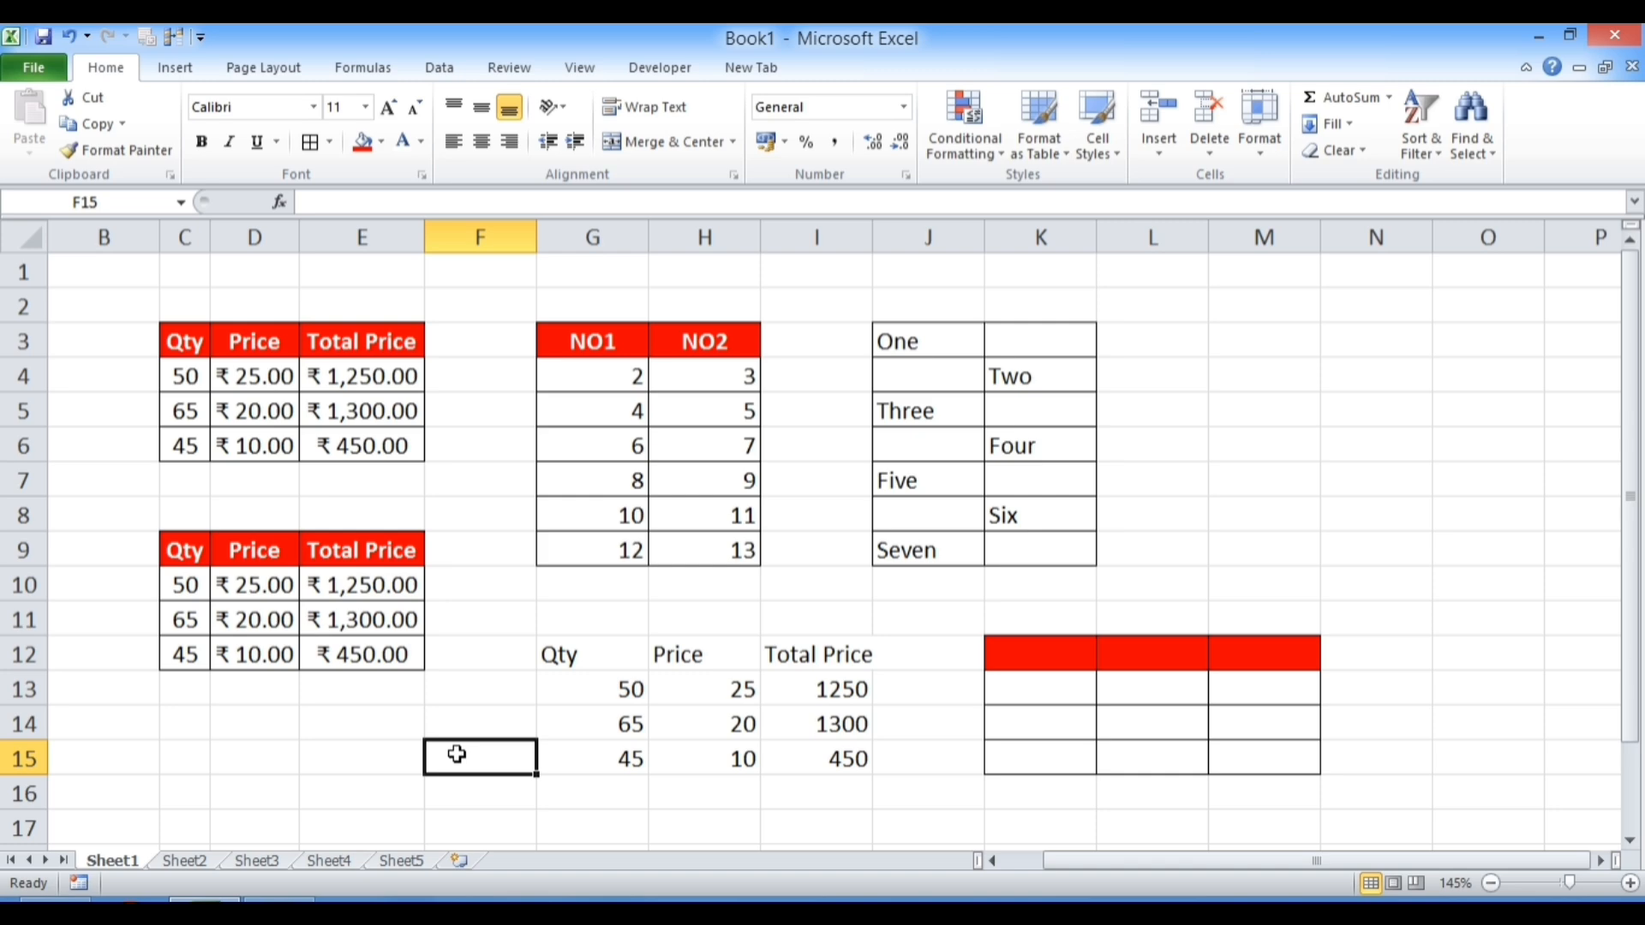
drag(217, 337, 381, 417)
click(381, 417)
drag(186, 343, 363, 386)
click(363, 386)
double_click(365, 377)
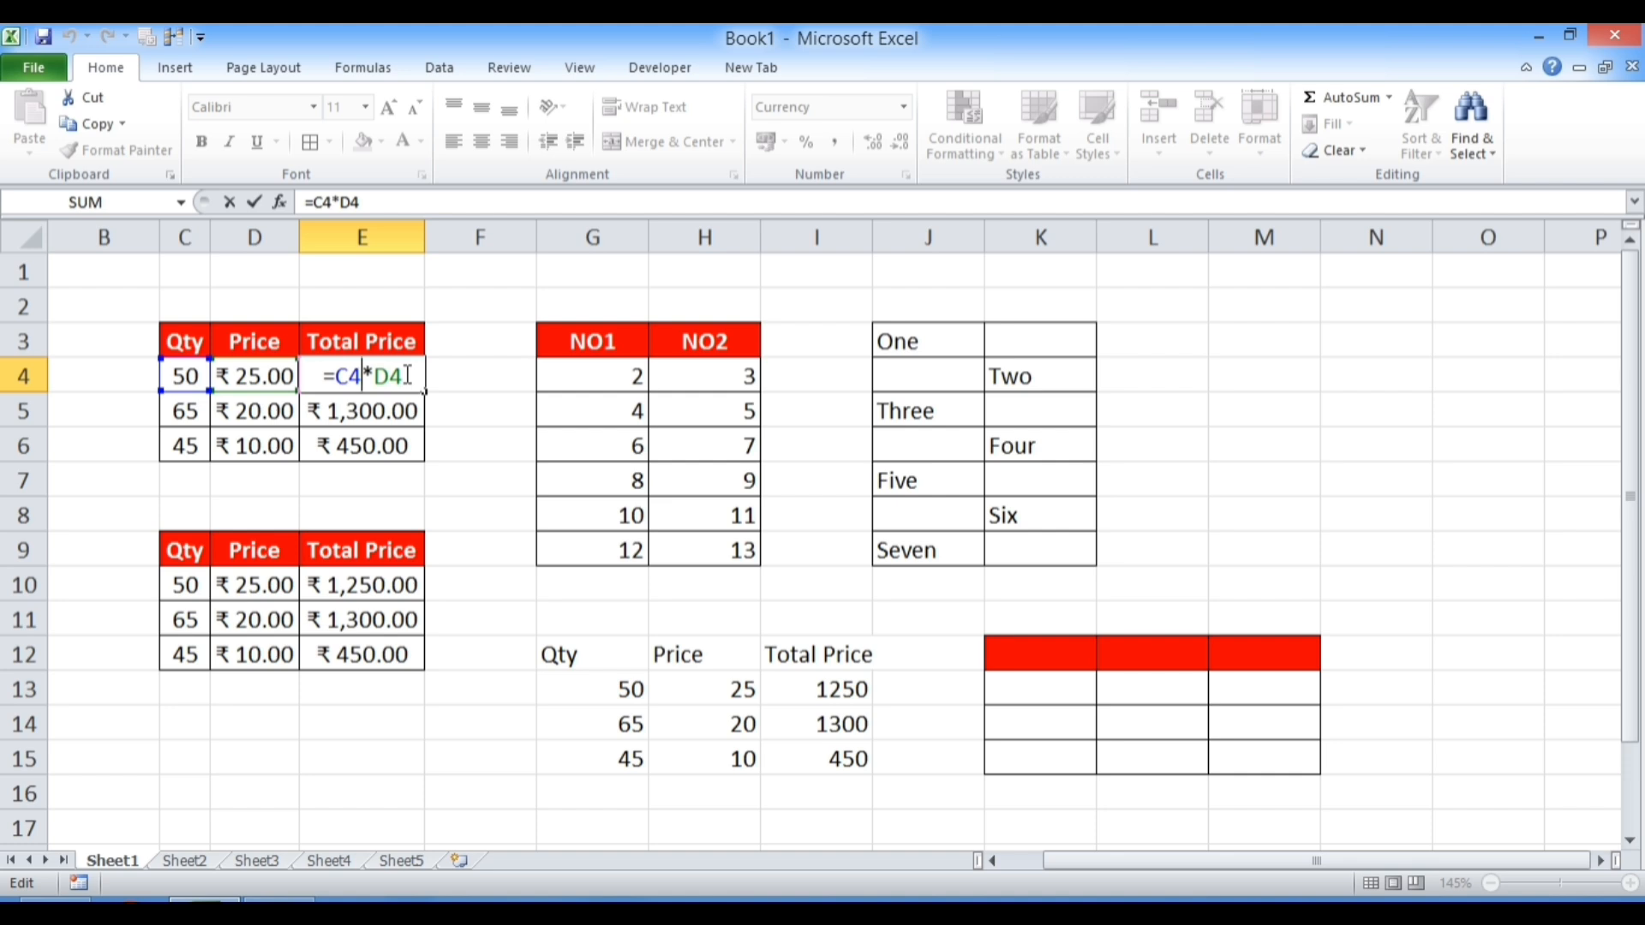
key(ctrl+Return)
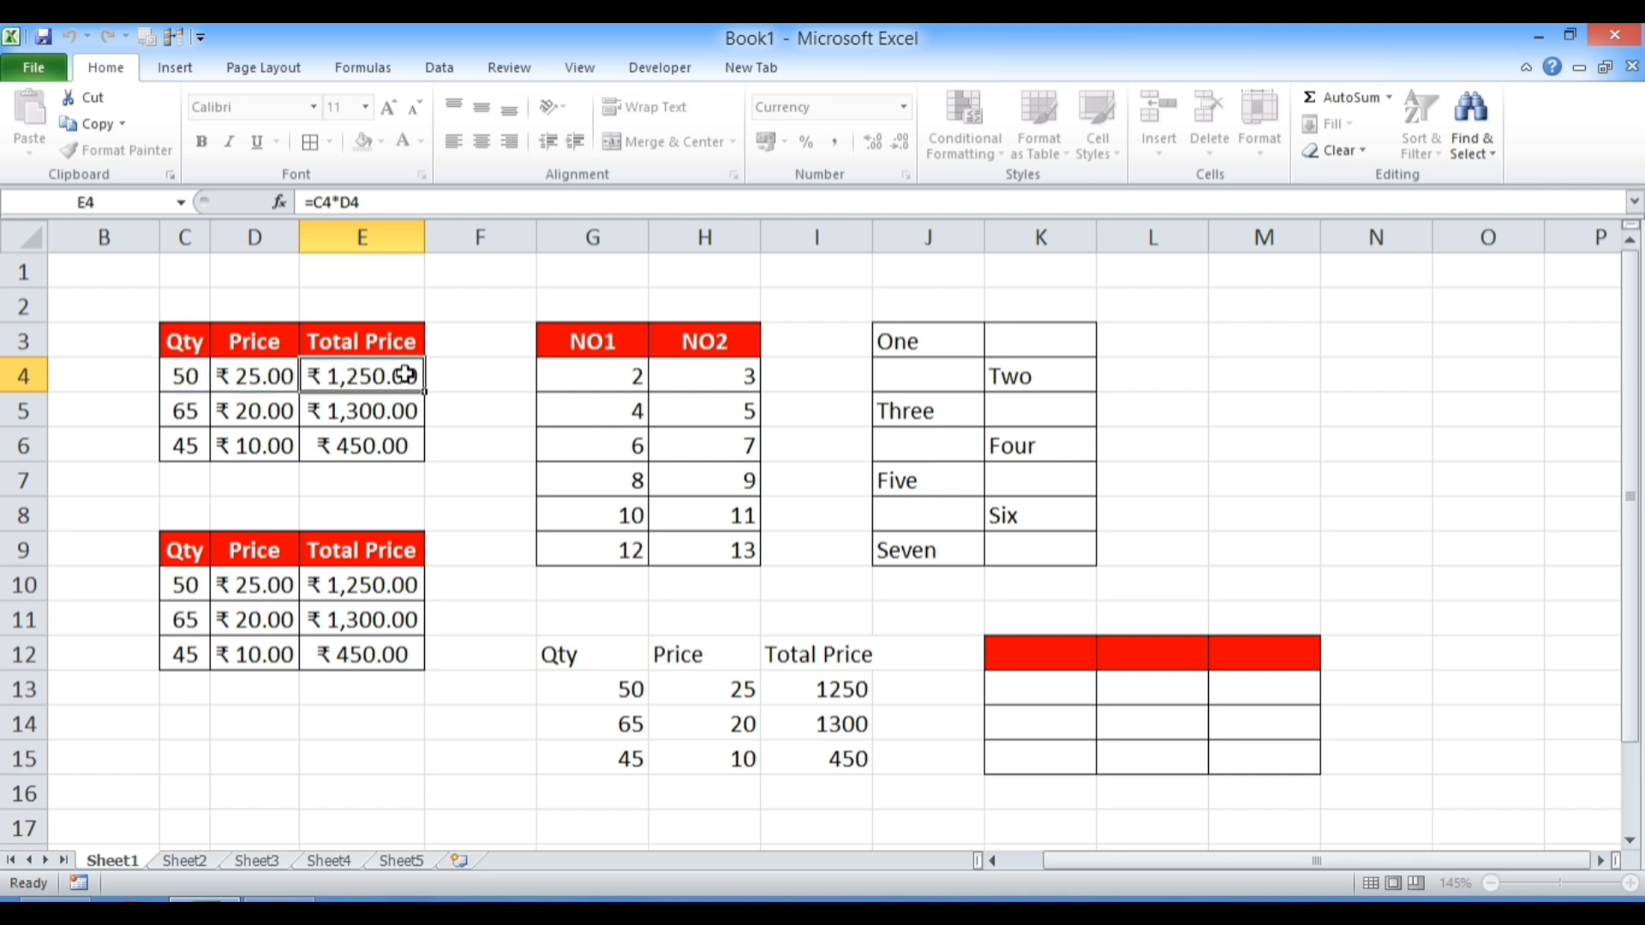
Enter 10 in cell M4 and 15 in cell N4
click(1235, 383)
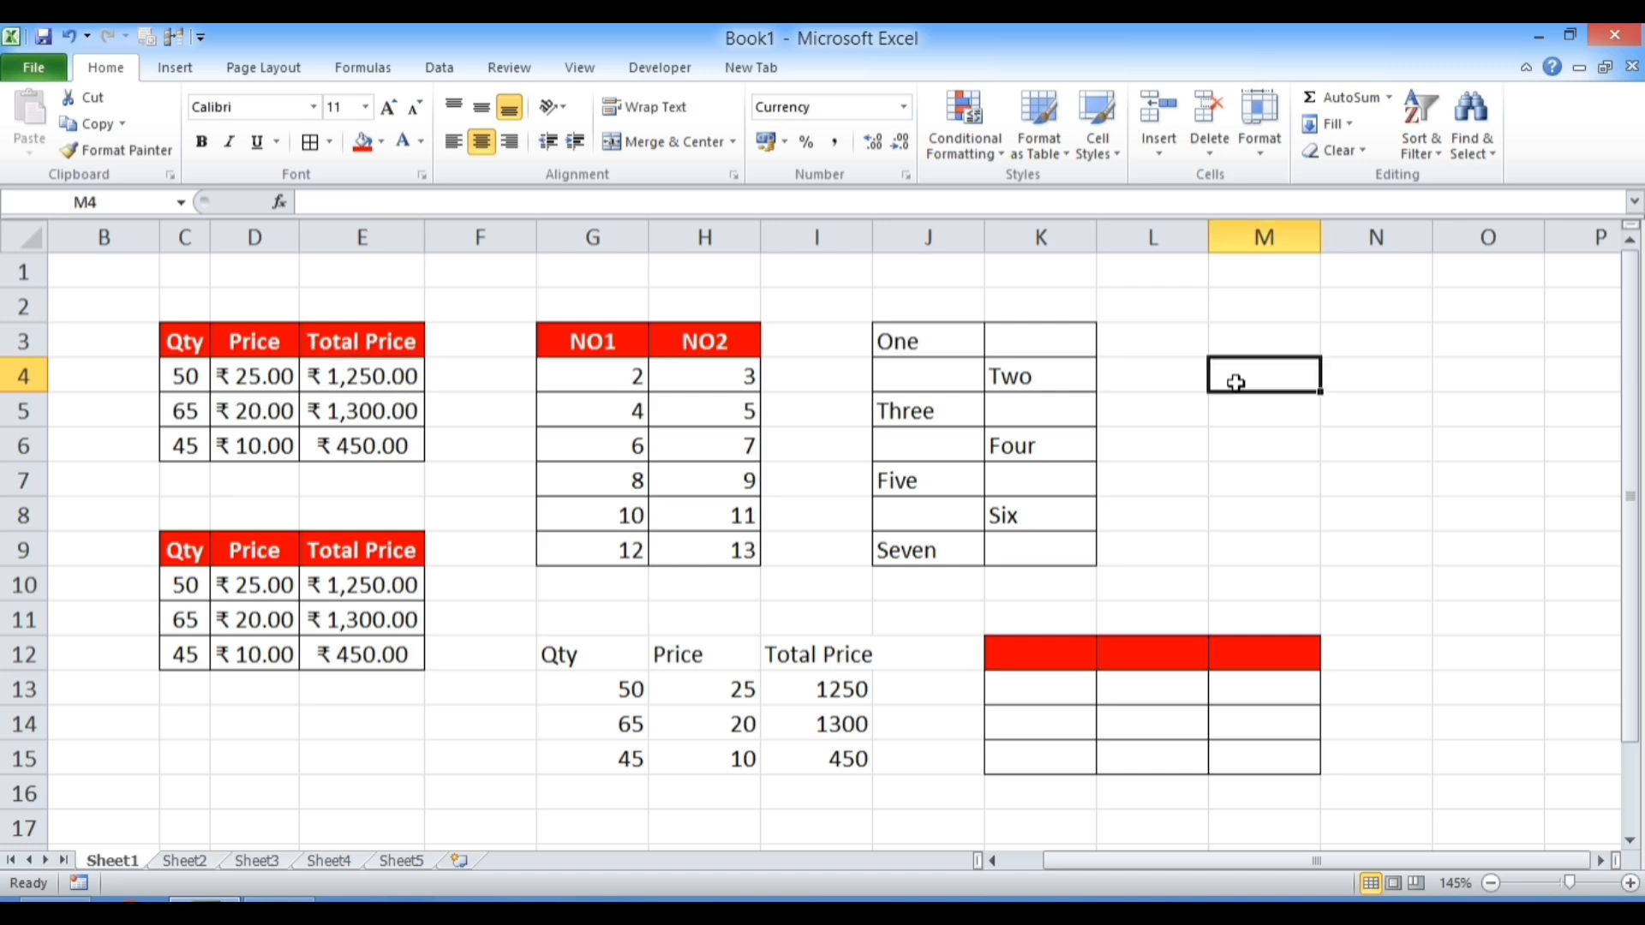
text(10)
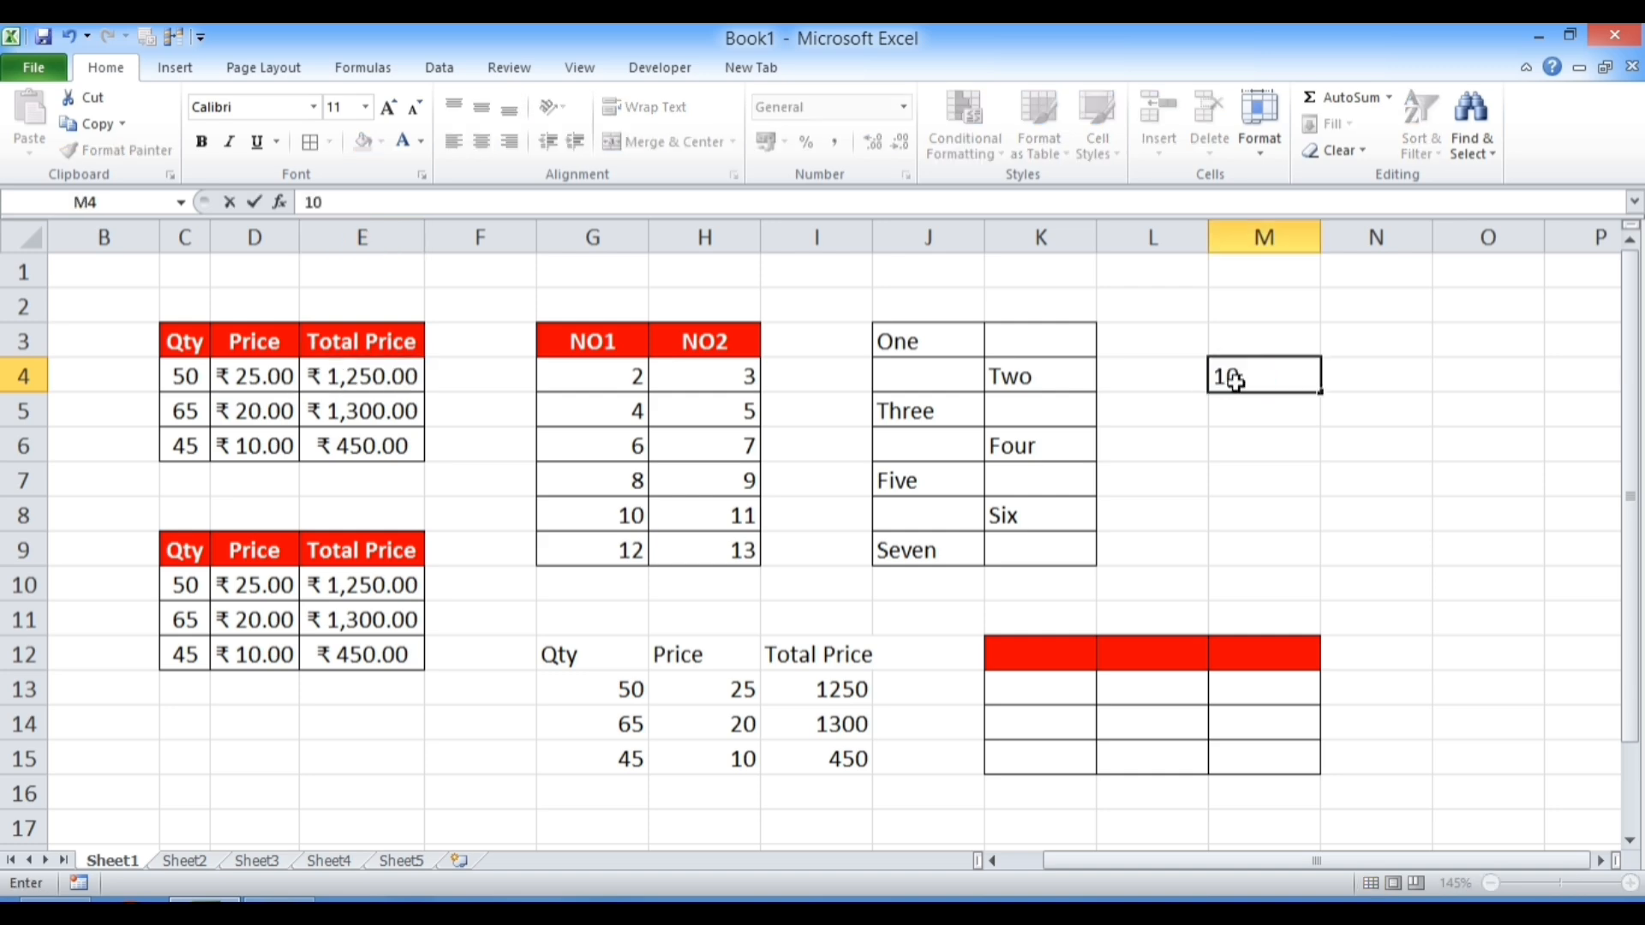
key(Return)
click(1235, 382)
key(Right)
text(15)
key(Return)
drag(1274, 381, 1374, 374)
Copy the Total Price formula from E4 and paste only the formula into O4 using Paste Special
click(339, 376)
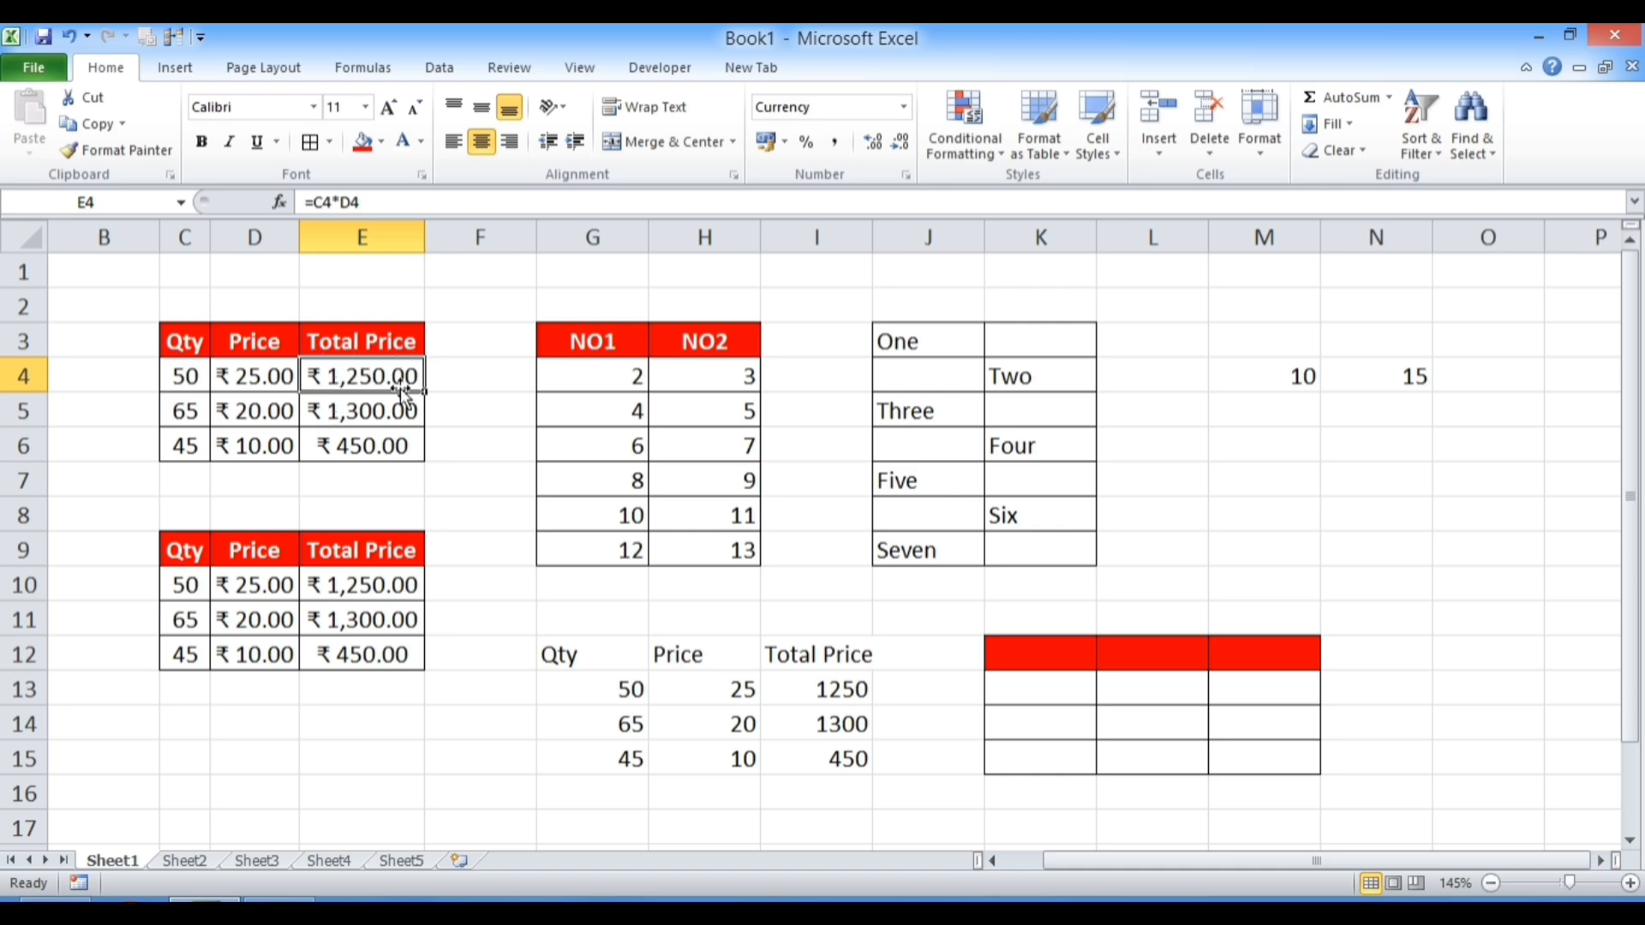
click(90, 124)
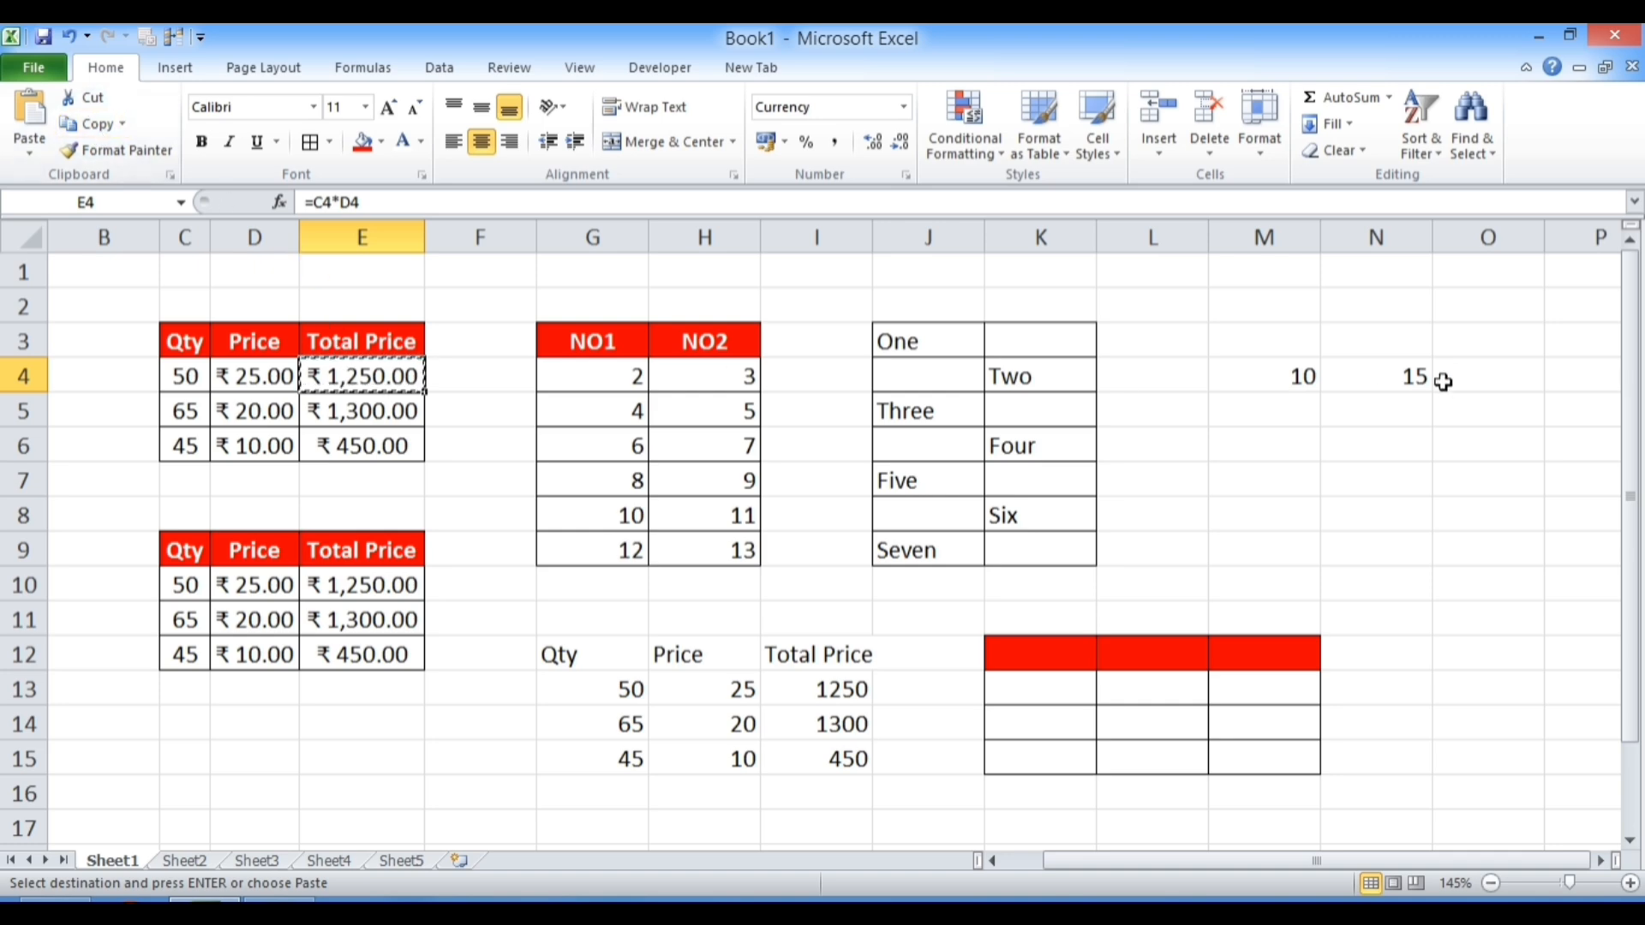
click(1497, 380)
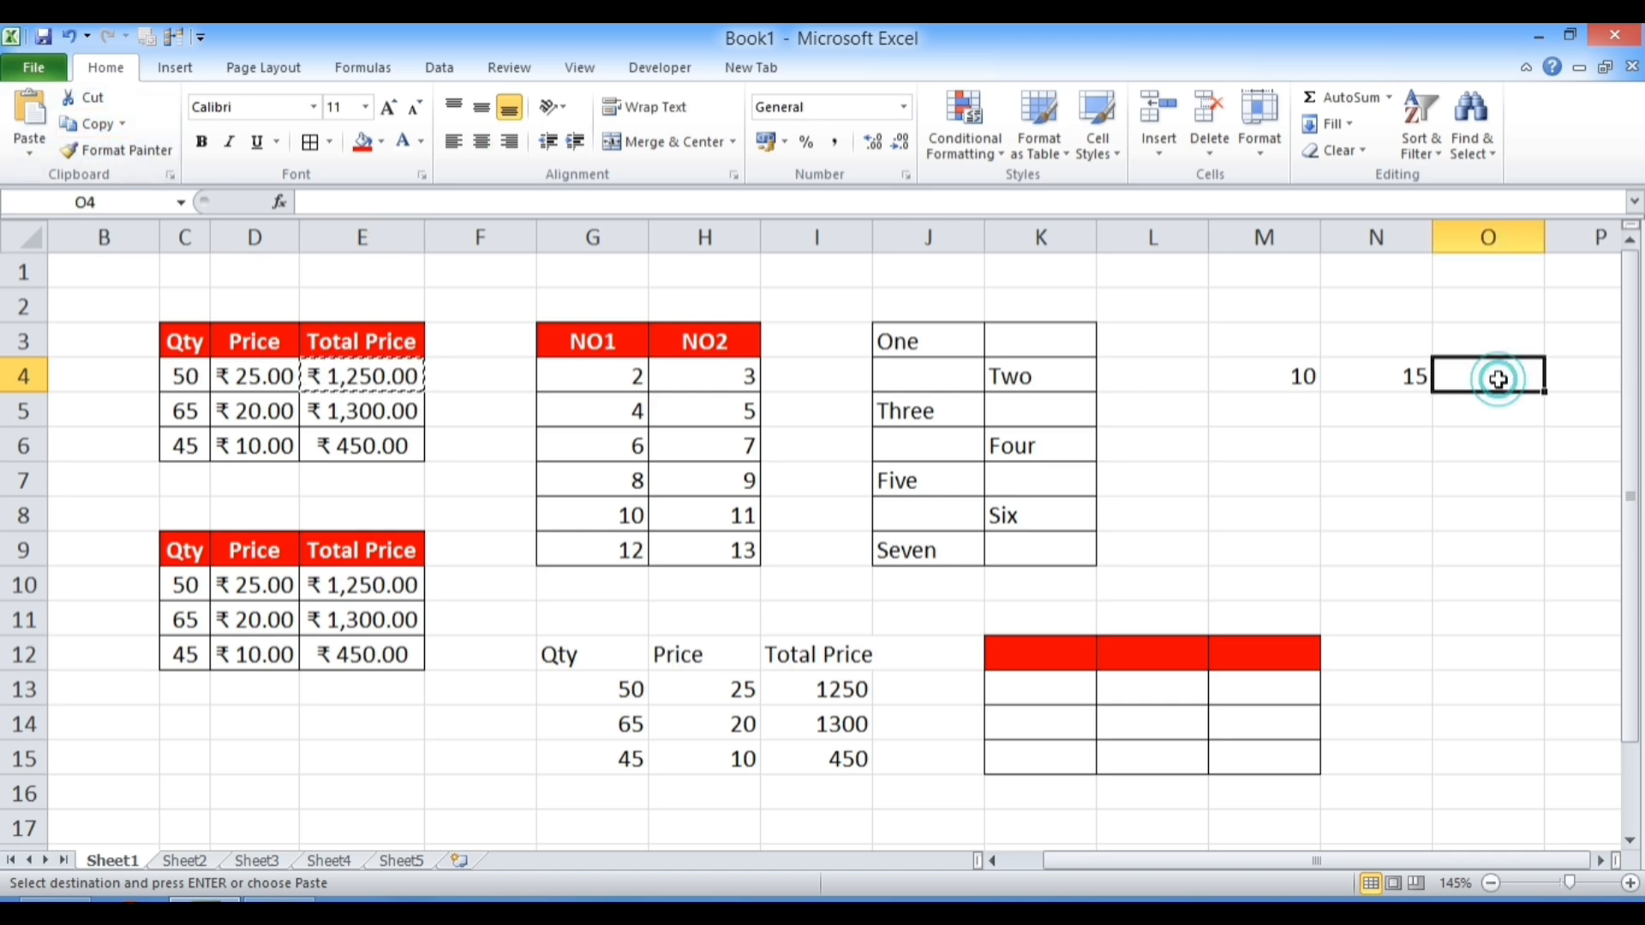
click(28, 147)
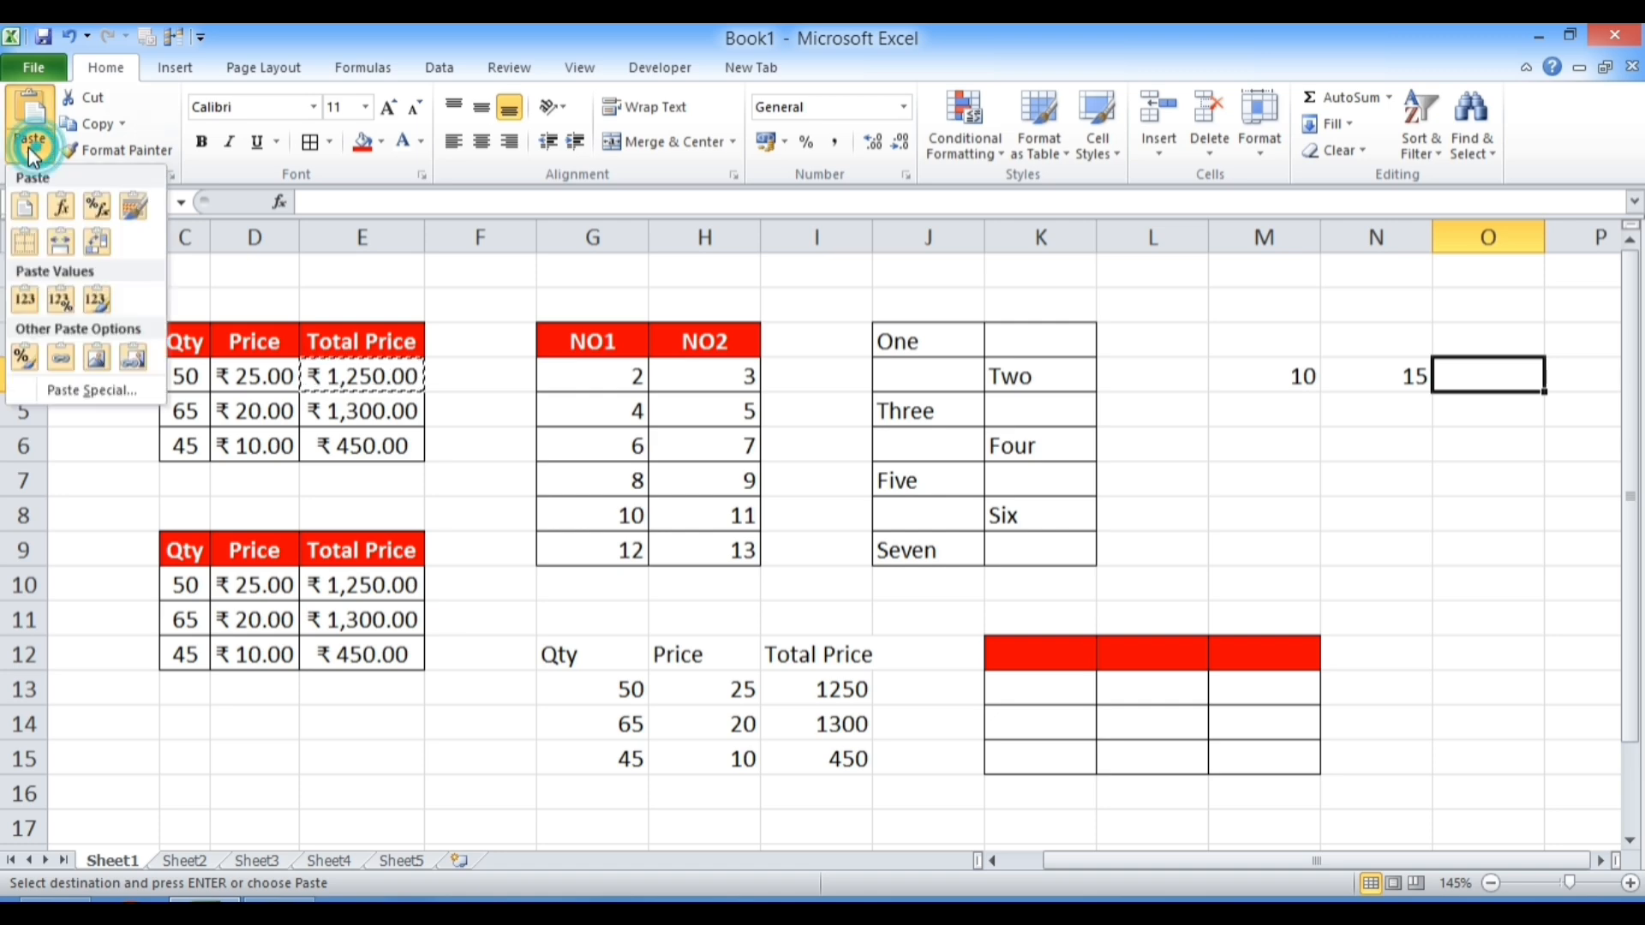
click(96, 389)
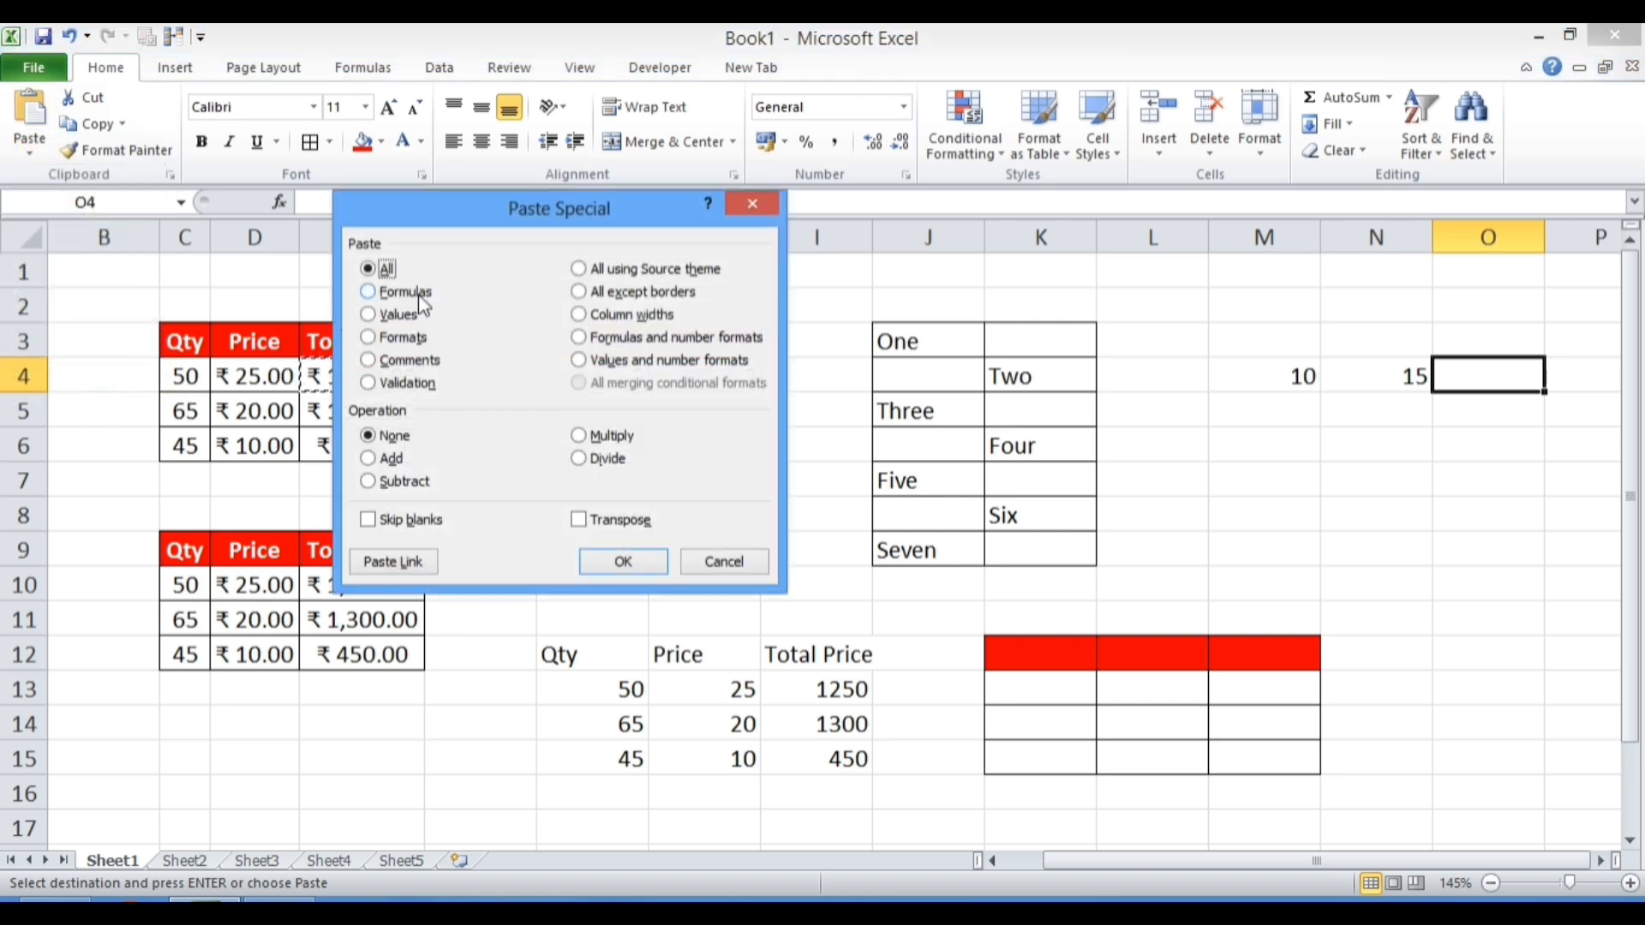
click(372, 295)
click(621, 562)
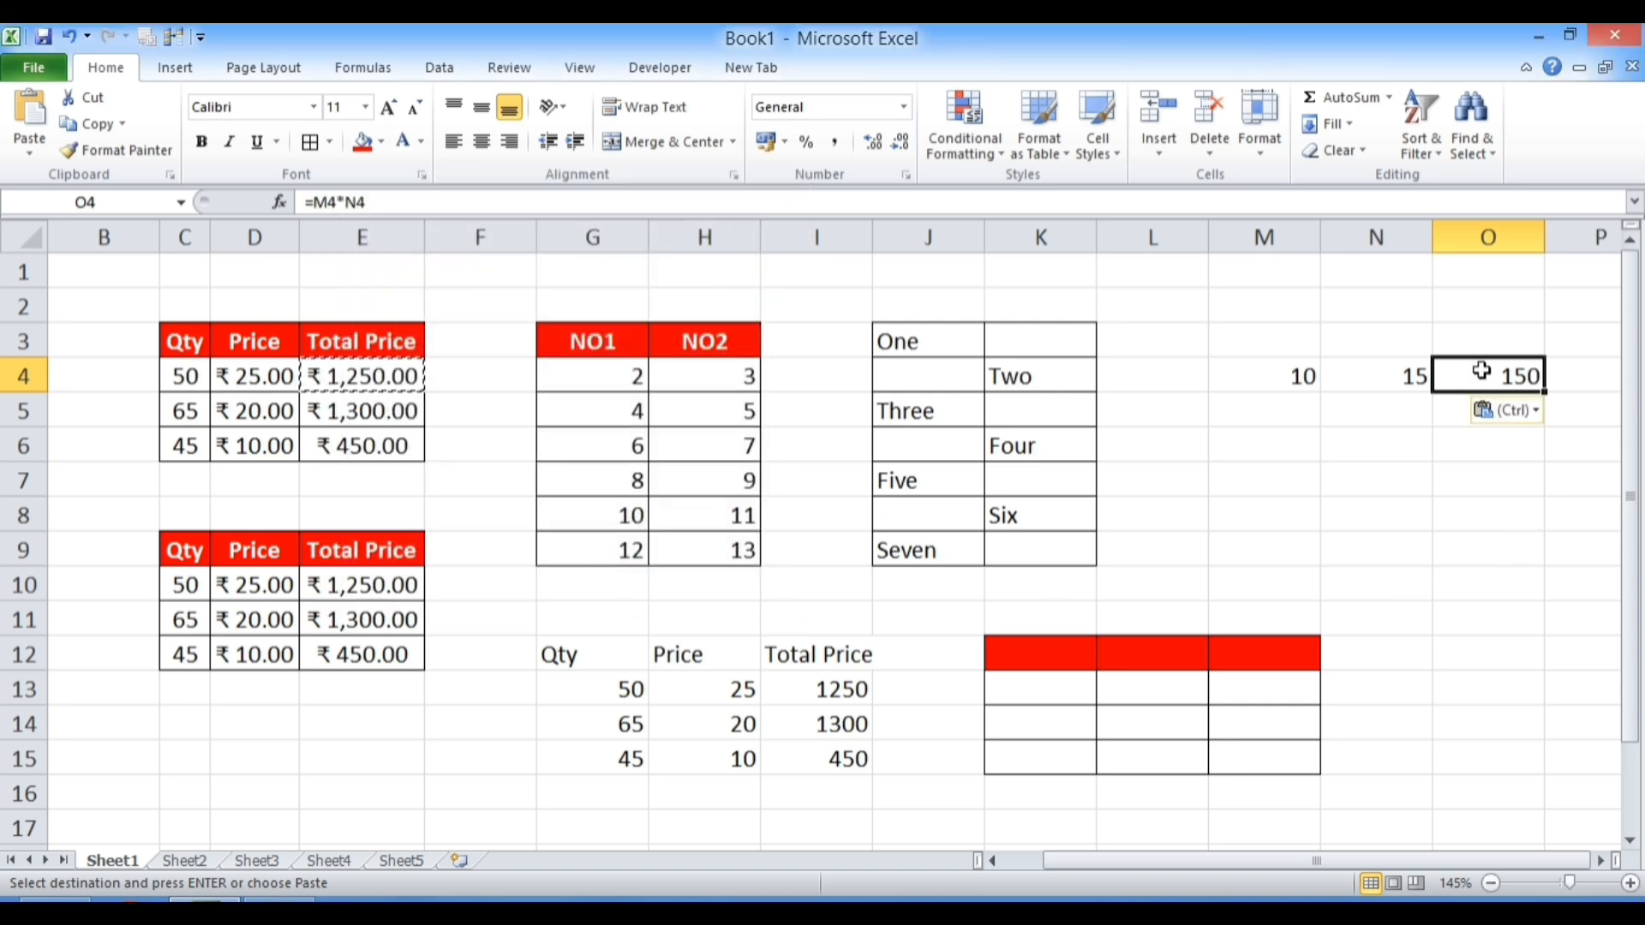
Compare the original Total Price formula in E4 with the pasted formula in O4, leaving both unchanged
click(369, 374)
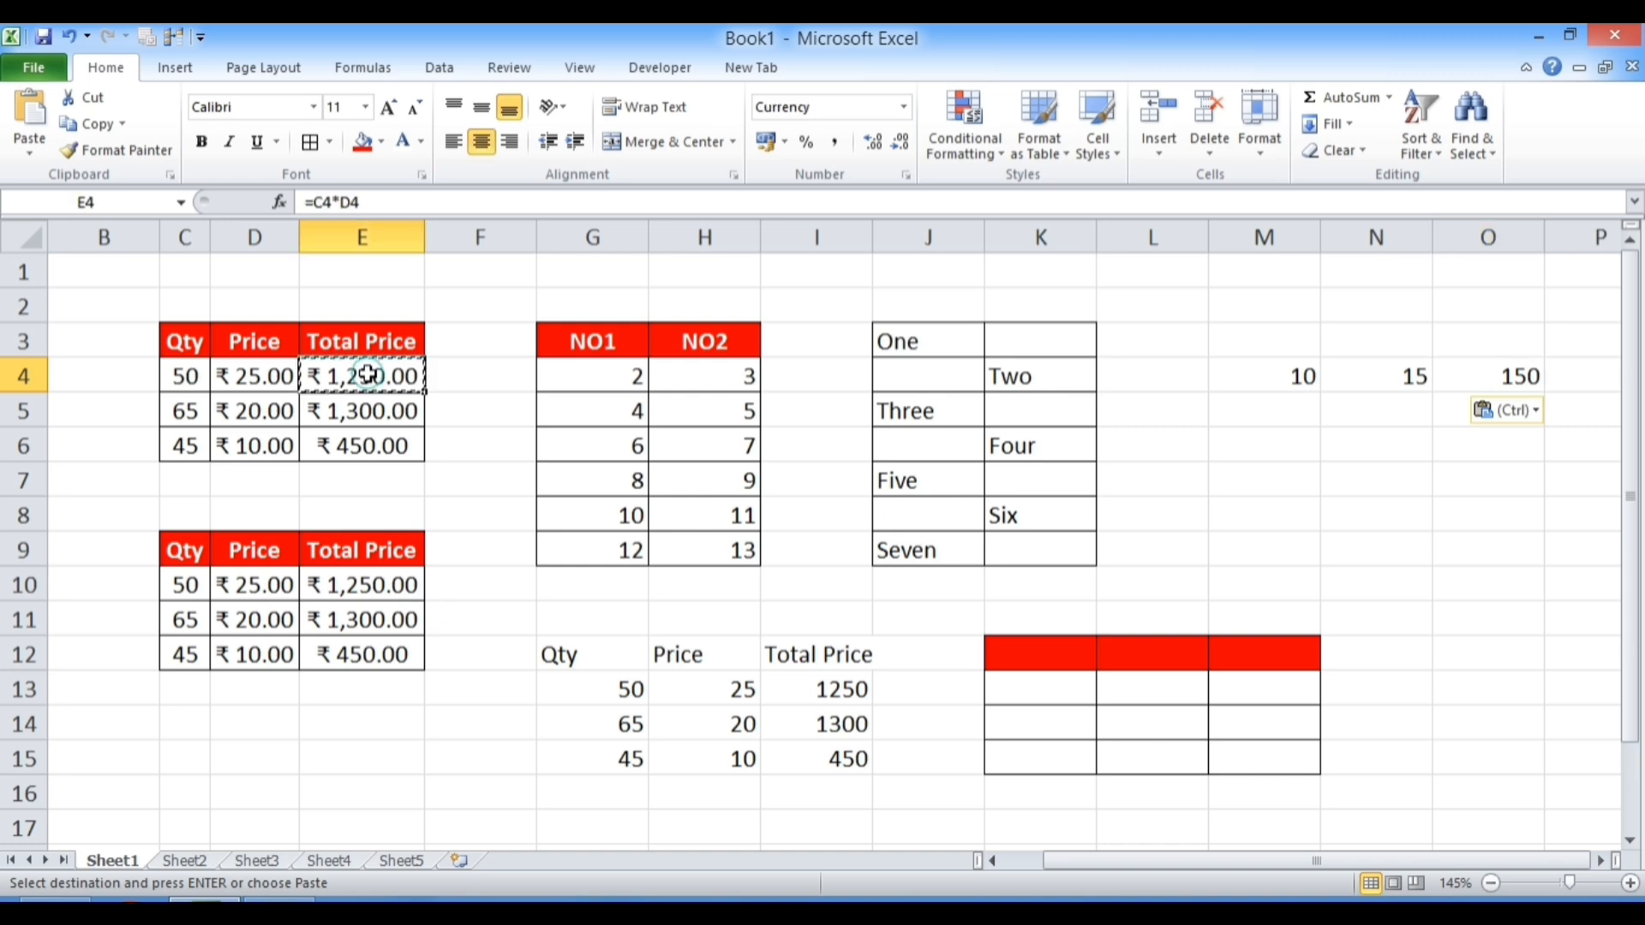
double_click(368, 374)
key(Return)
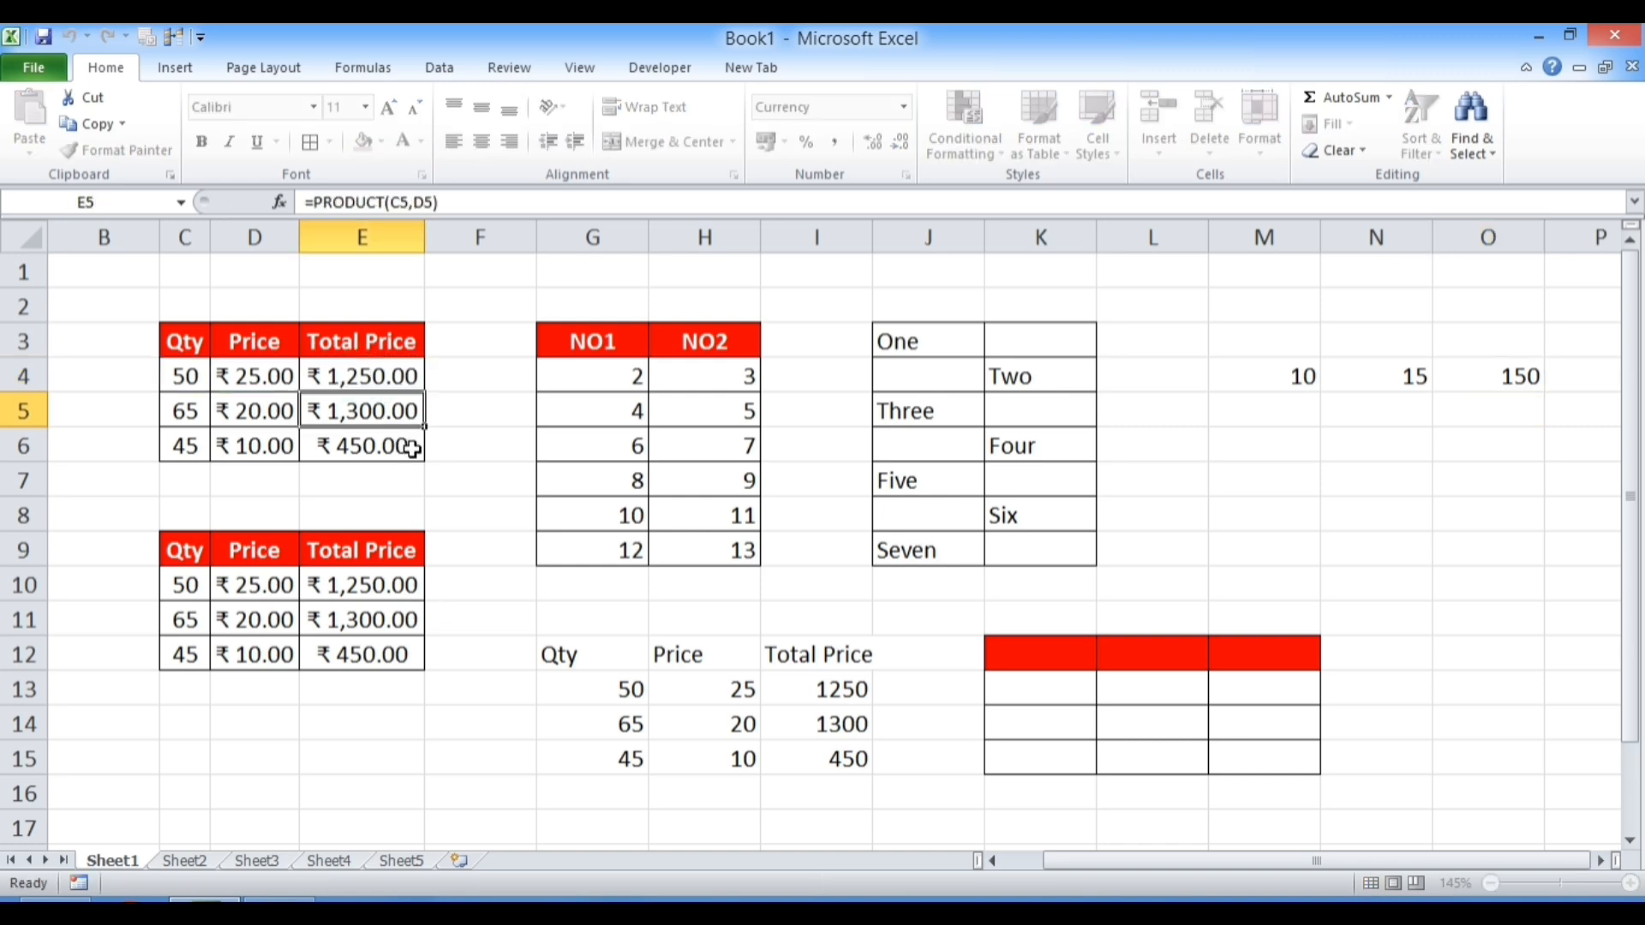
double_click(1494, 374)
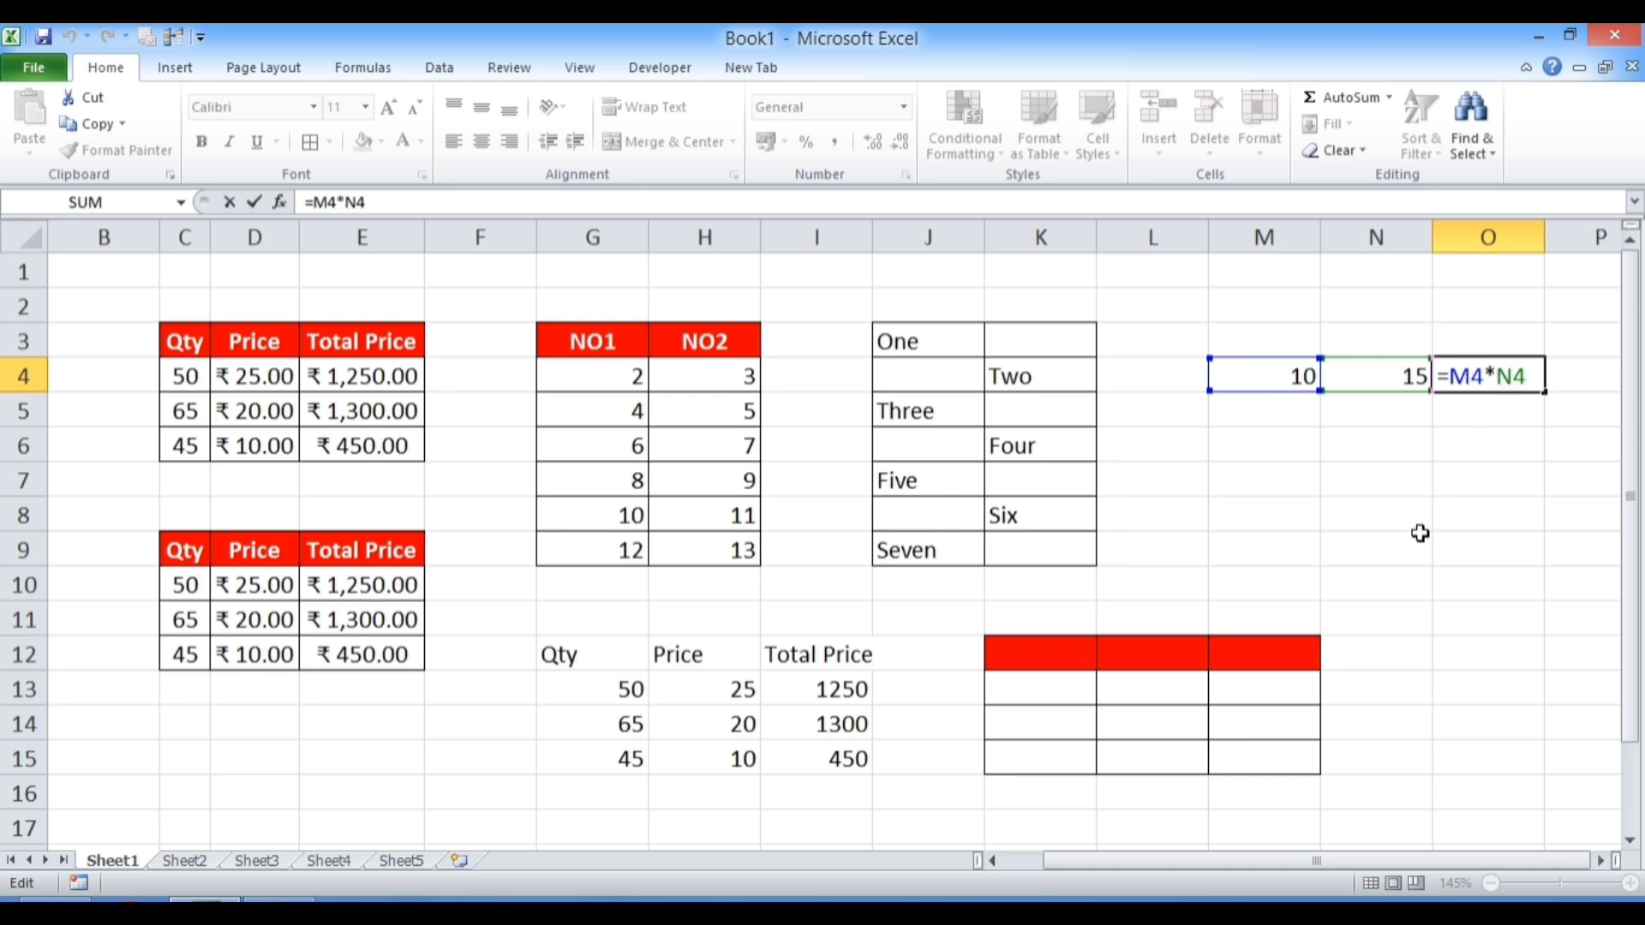
key(Return)
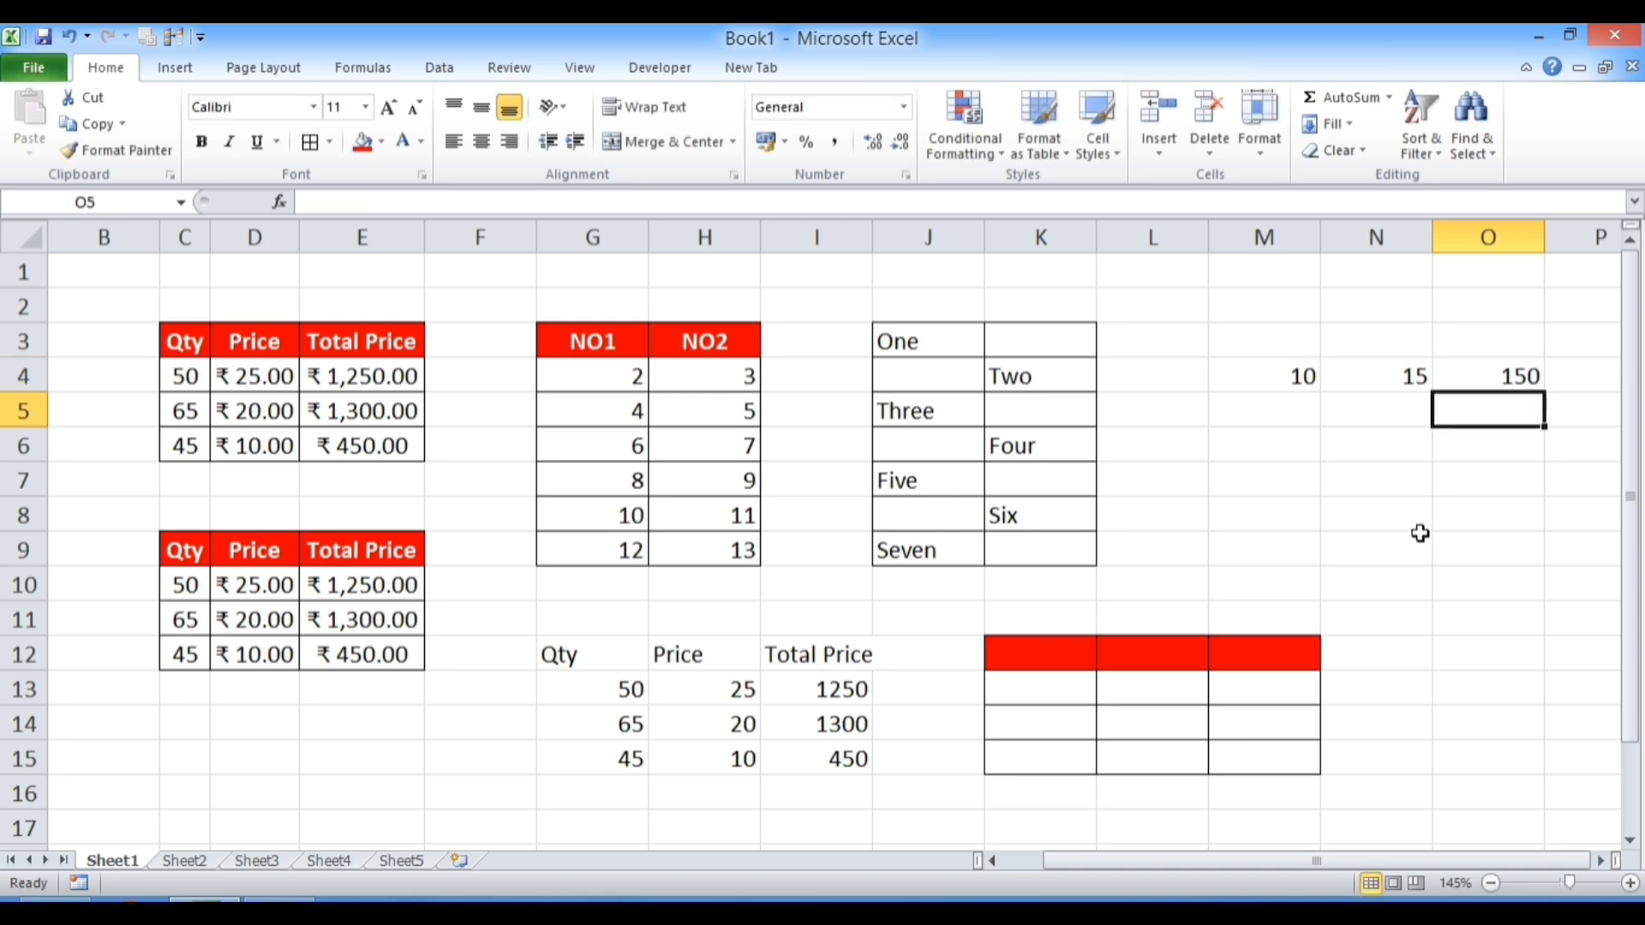
click(1473, 486)
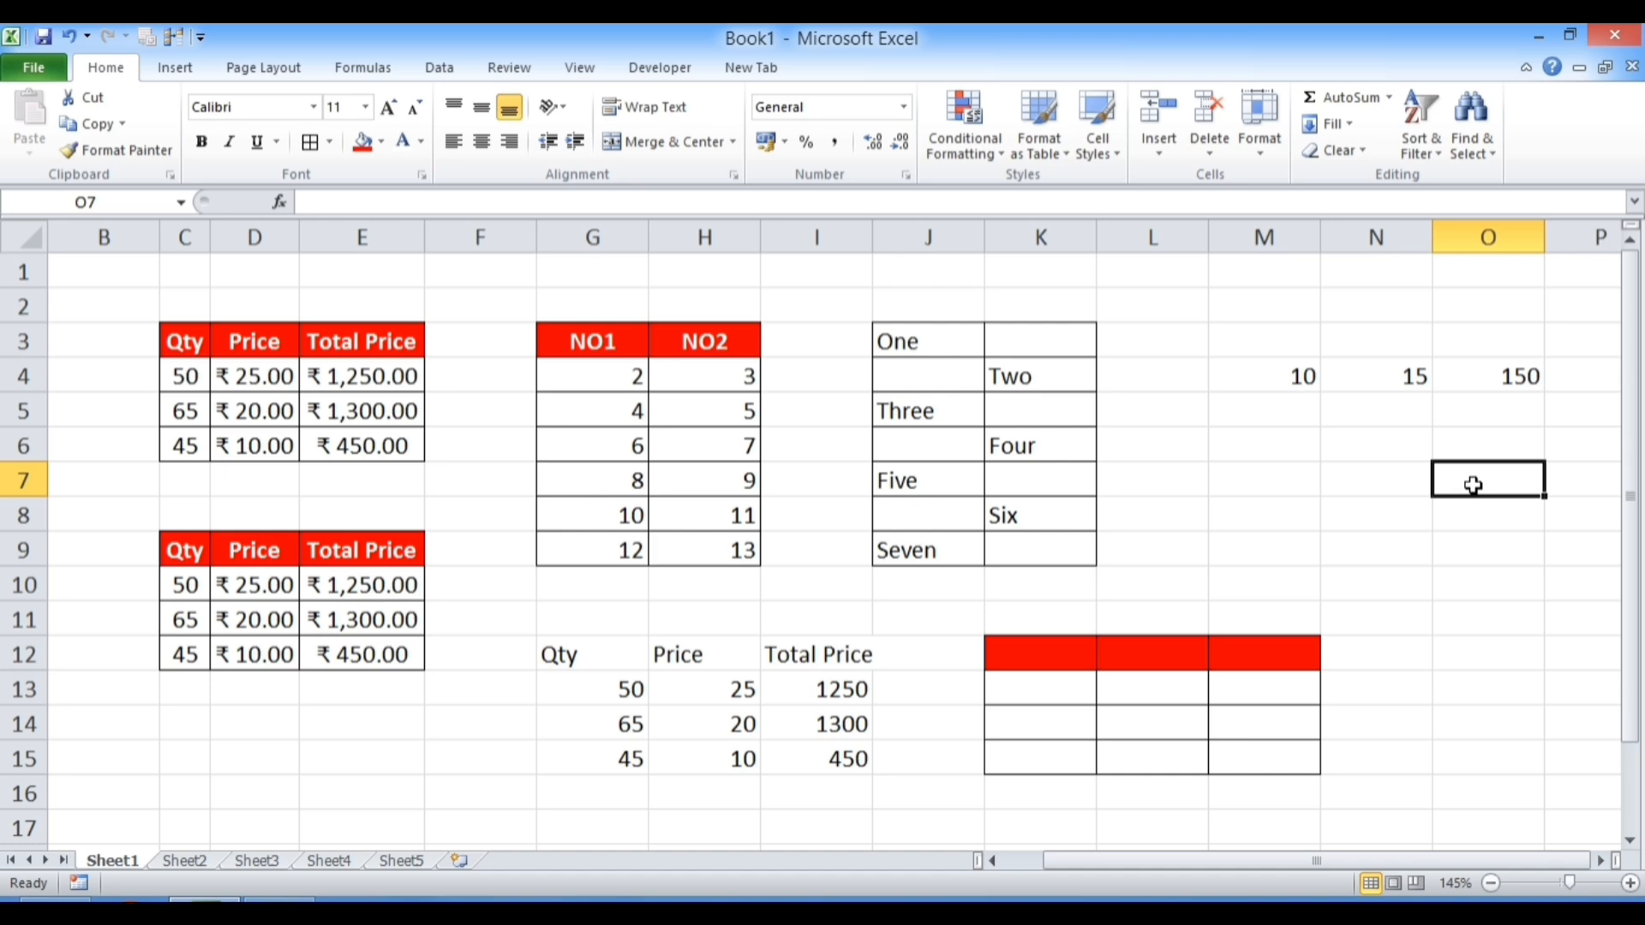
Examine the number pairs in the NO1 and NO2 columns, row by row, in G3:H9
drag(584, 336, 604, 548)
drag(686, 345, 683, 551)
drag(559, 376, 565, 539)
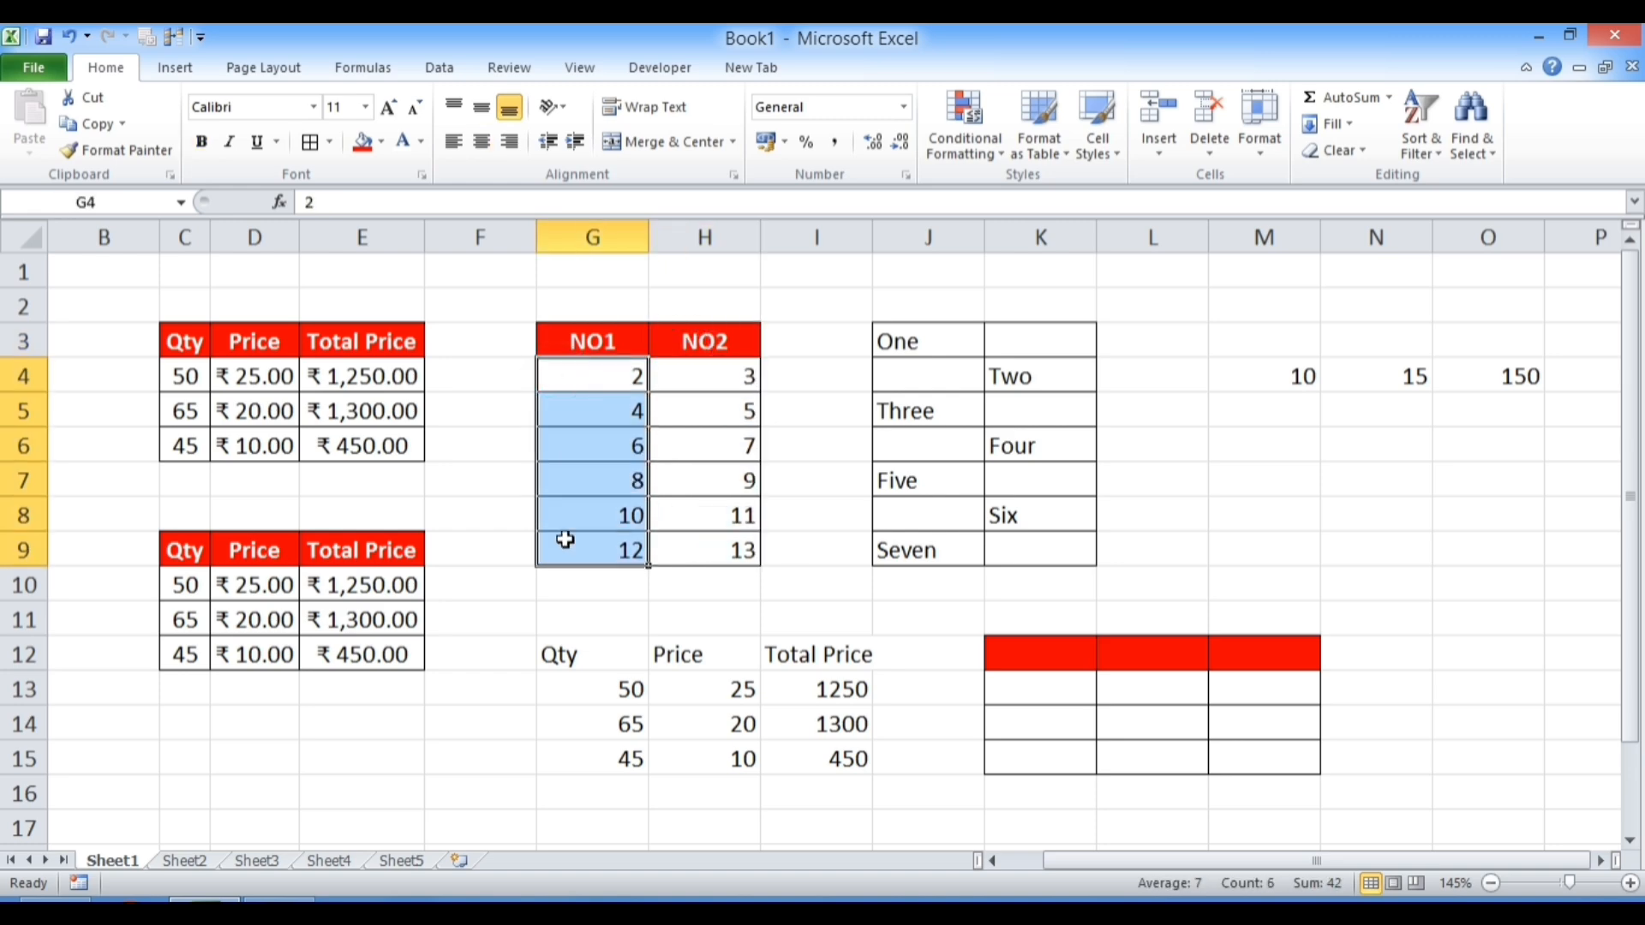
drag(746, 371, 739, 546)
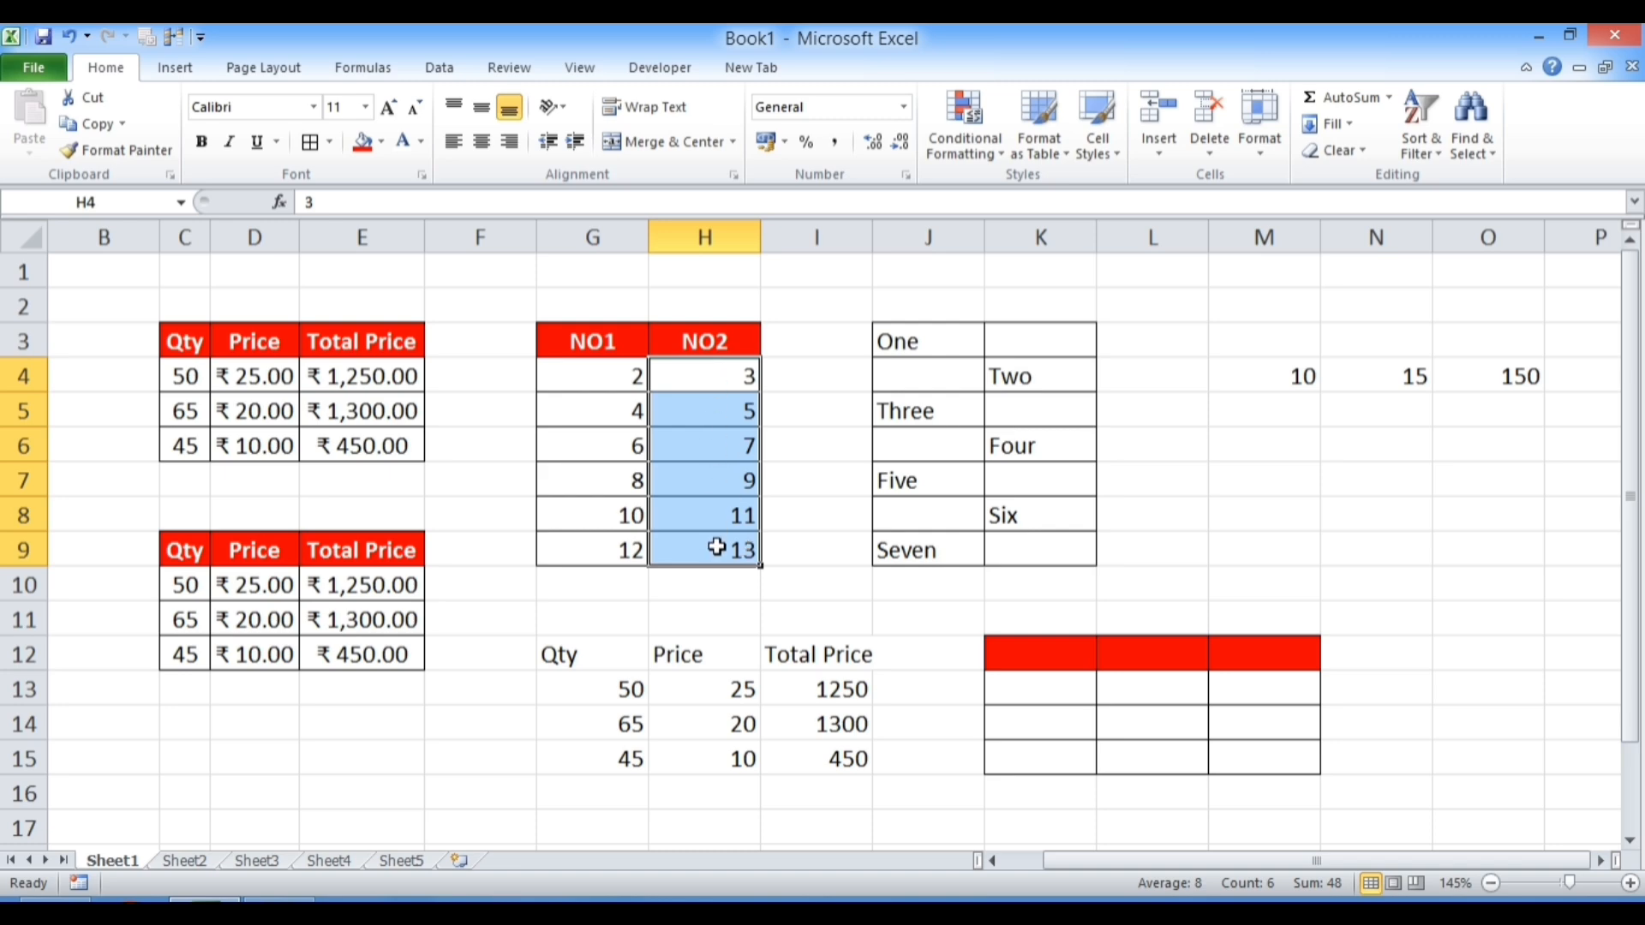
click(602, 374)
click(722, 377)
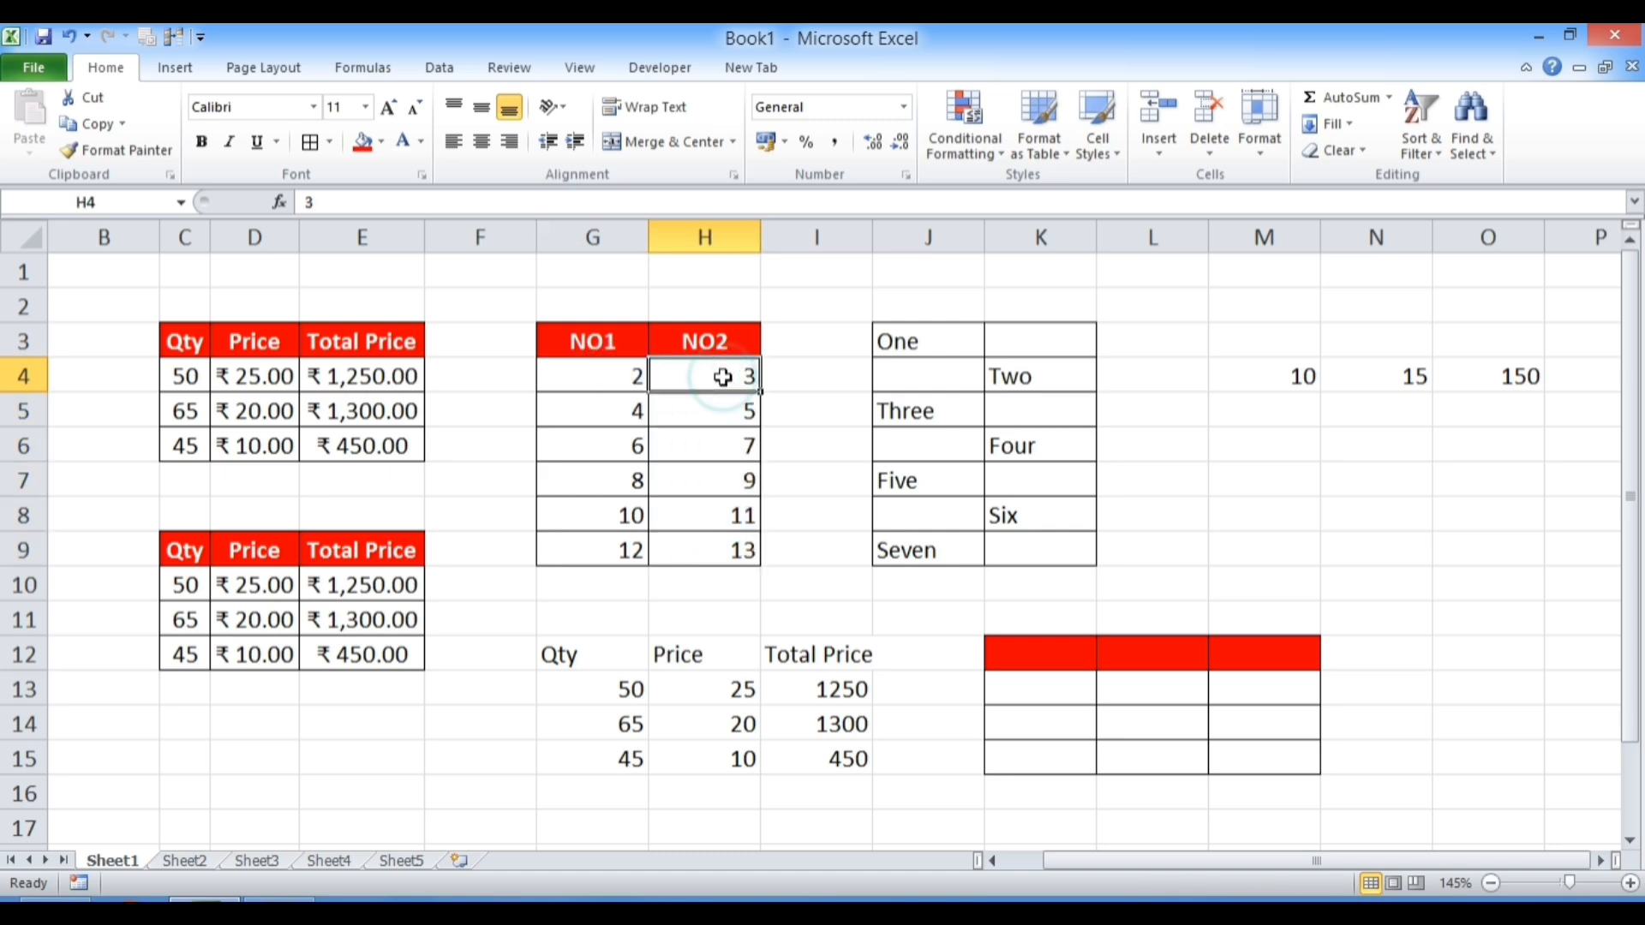
click(634, 413)
click(715, 412)
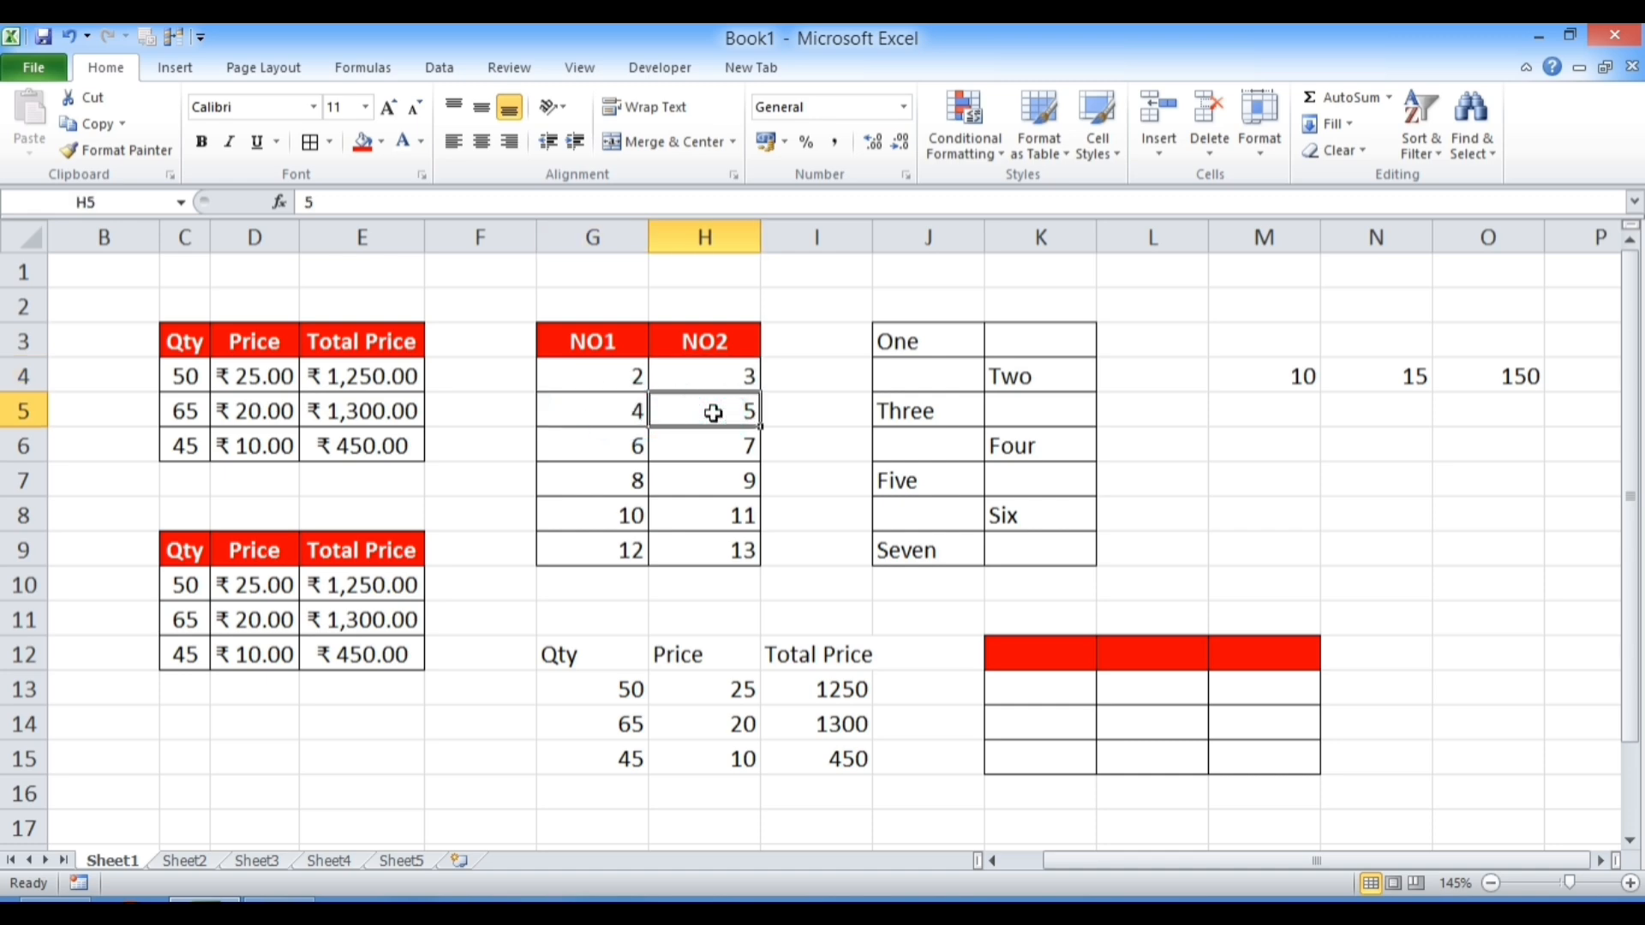
Copy the NO1 values in G4:G9 and paste them onto the NO2 values from H4 using Paste Special's Add operation
drag(611, 370, 620, 549)
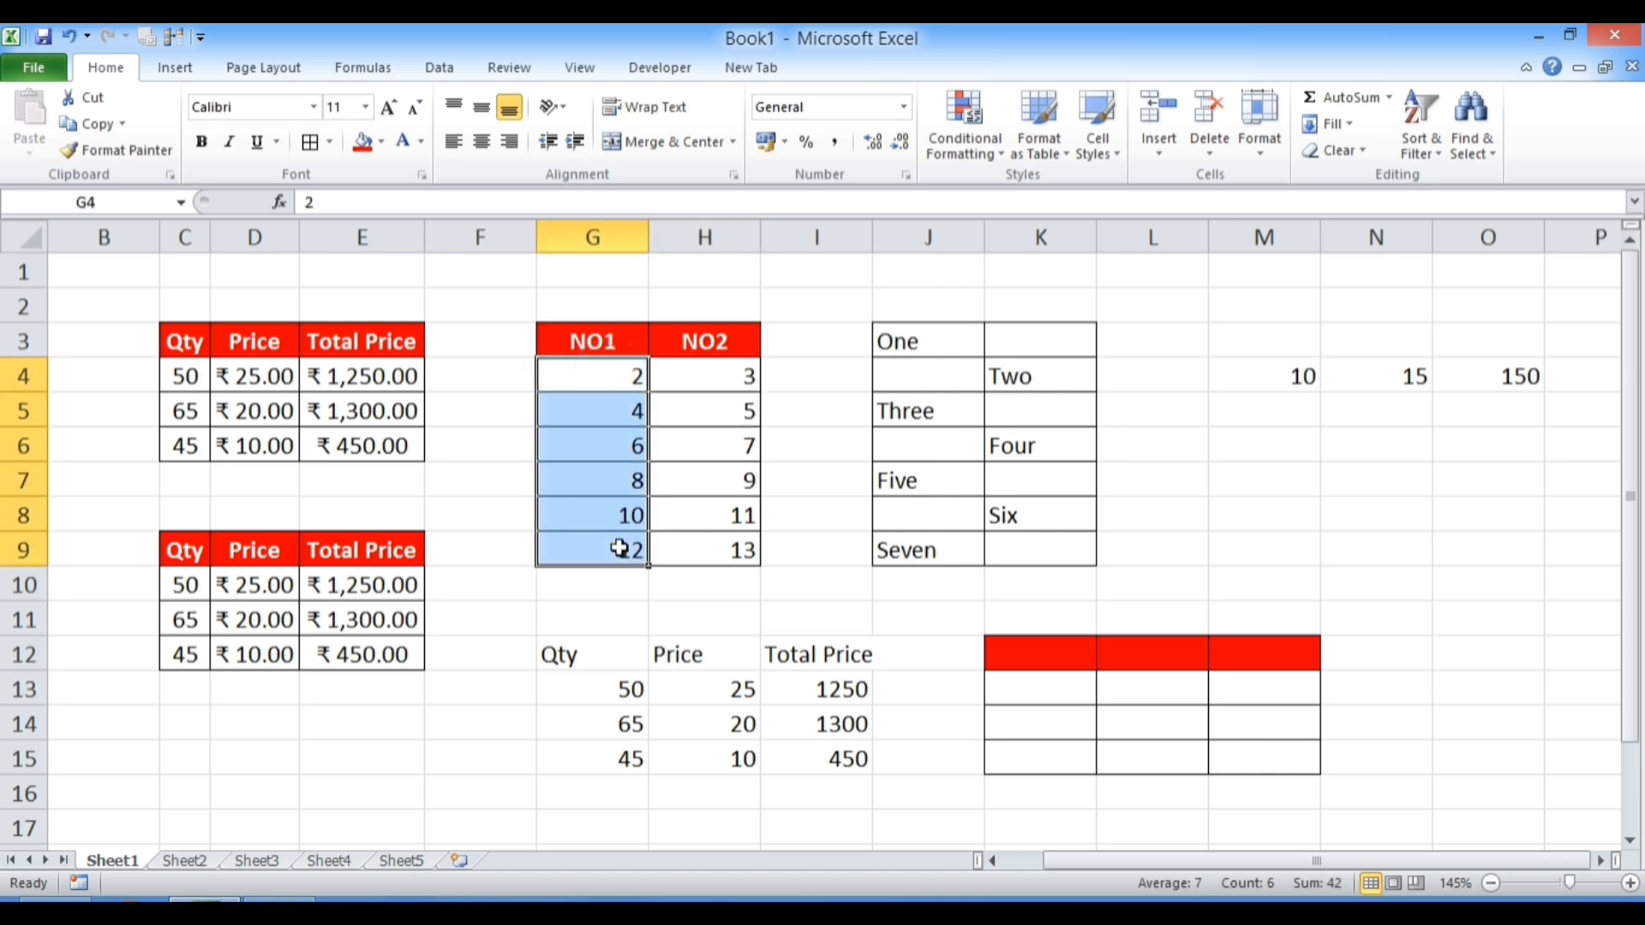
click(89, 124)
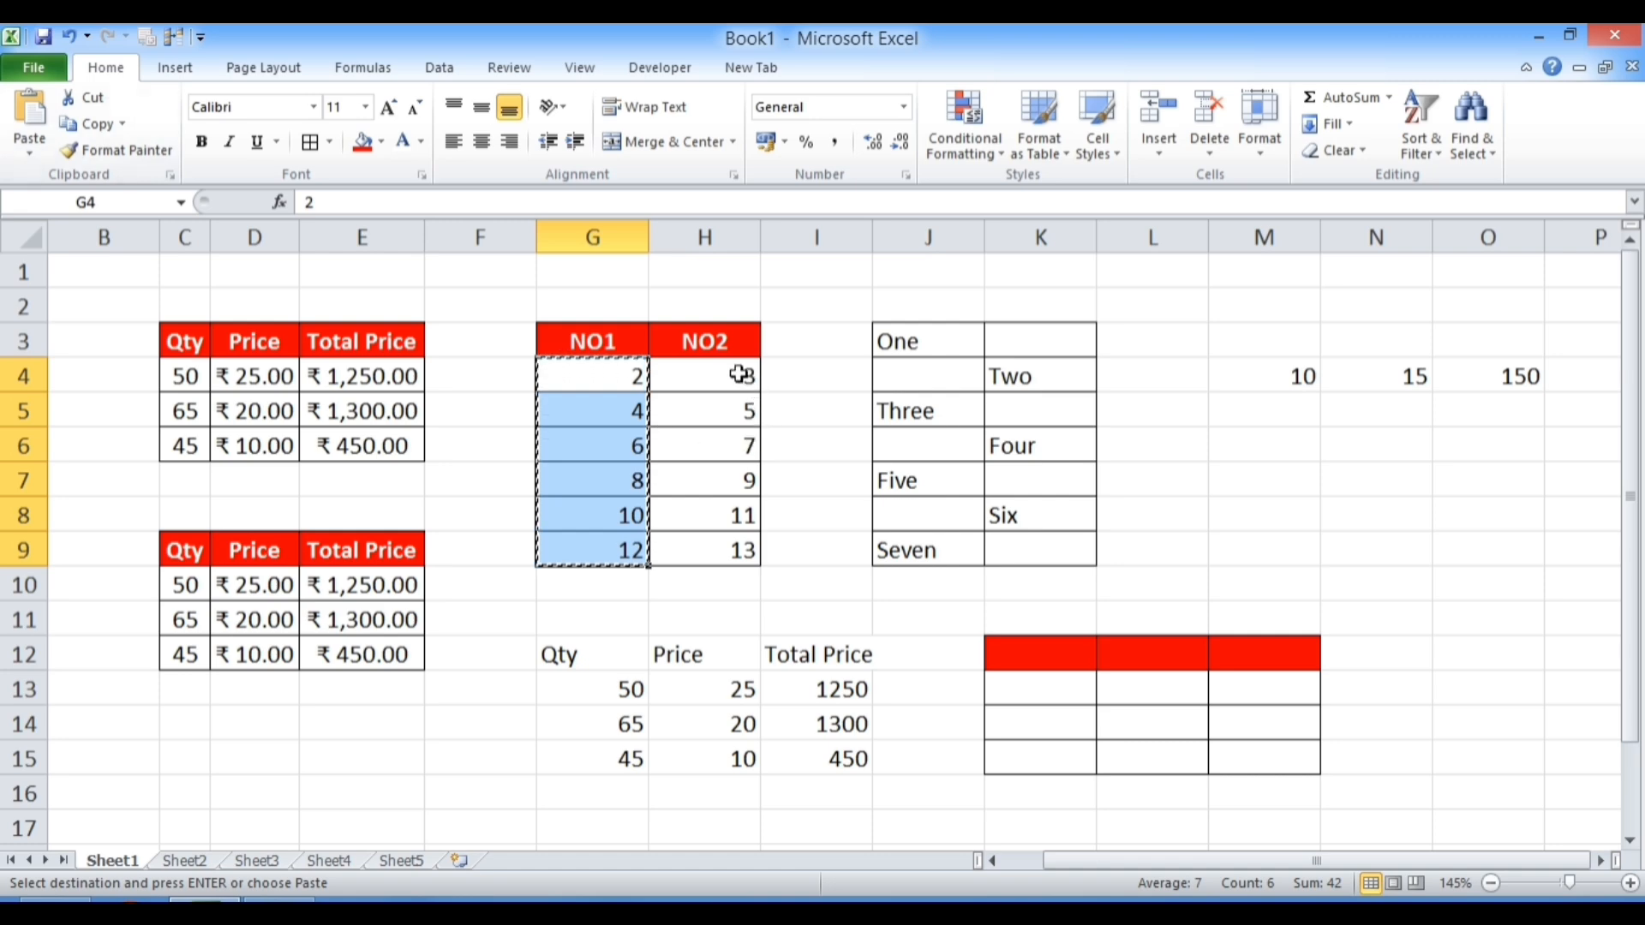
click(739, 374)
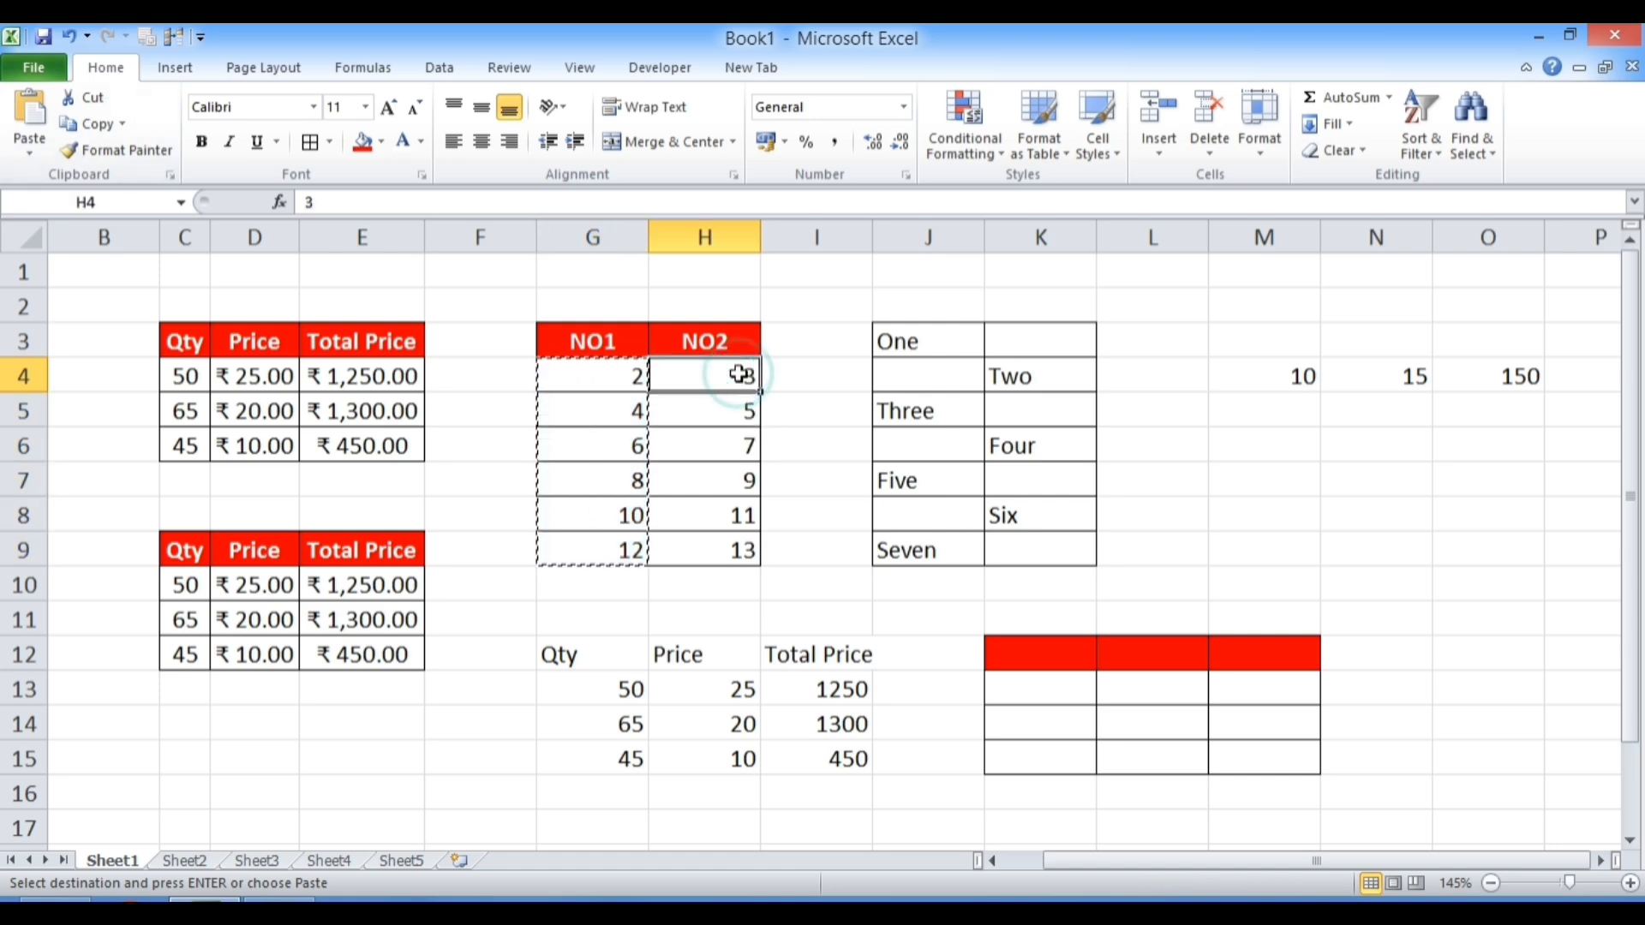
click(33, 159)
click(62, 390)
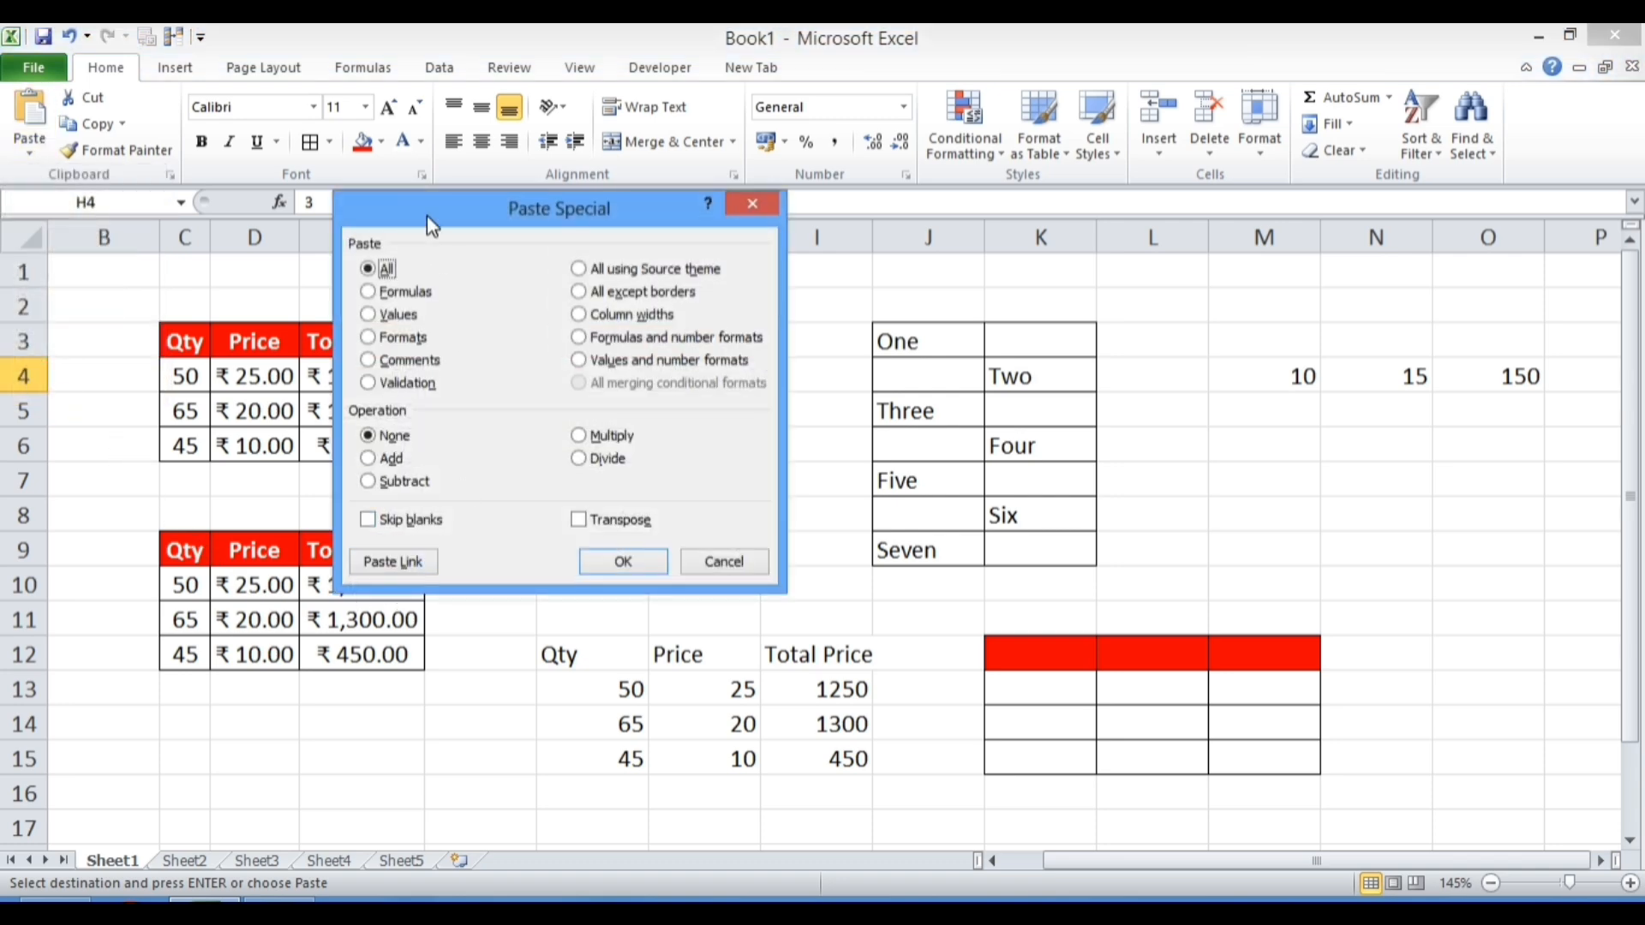
drag(427, 223, 938, 244)
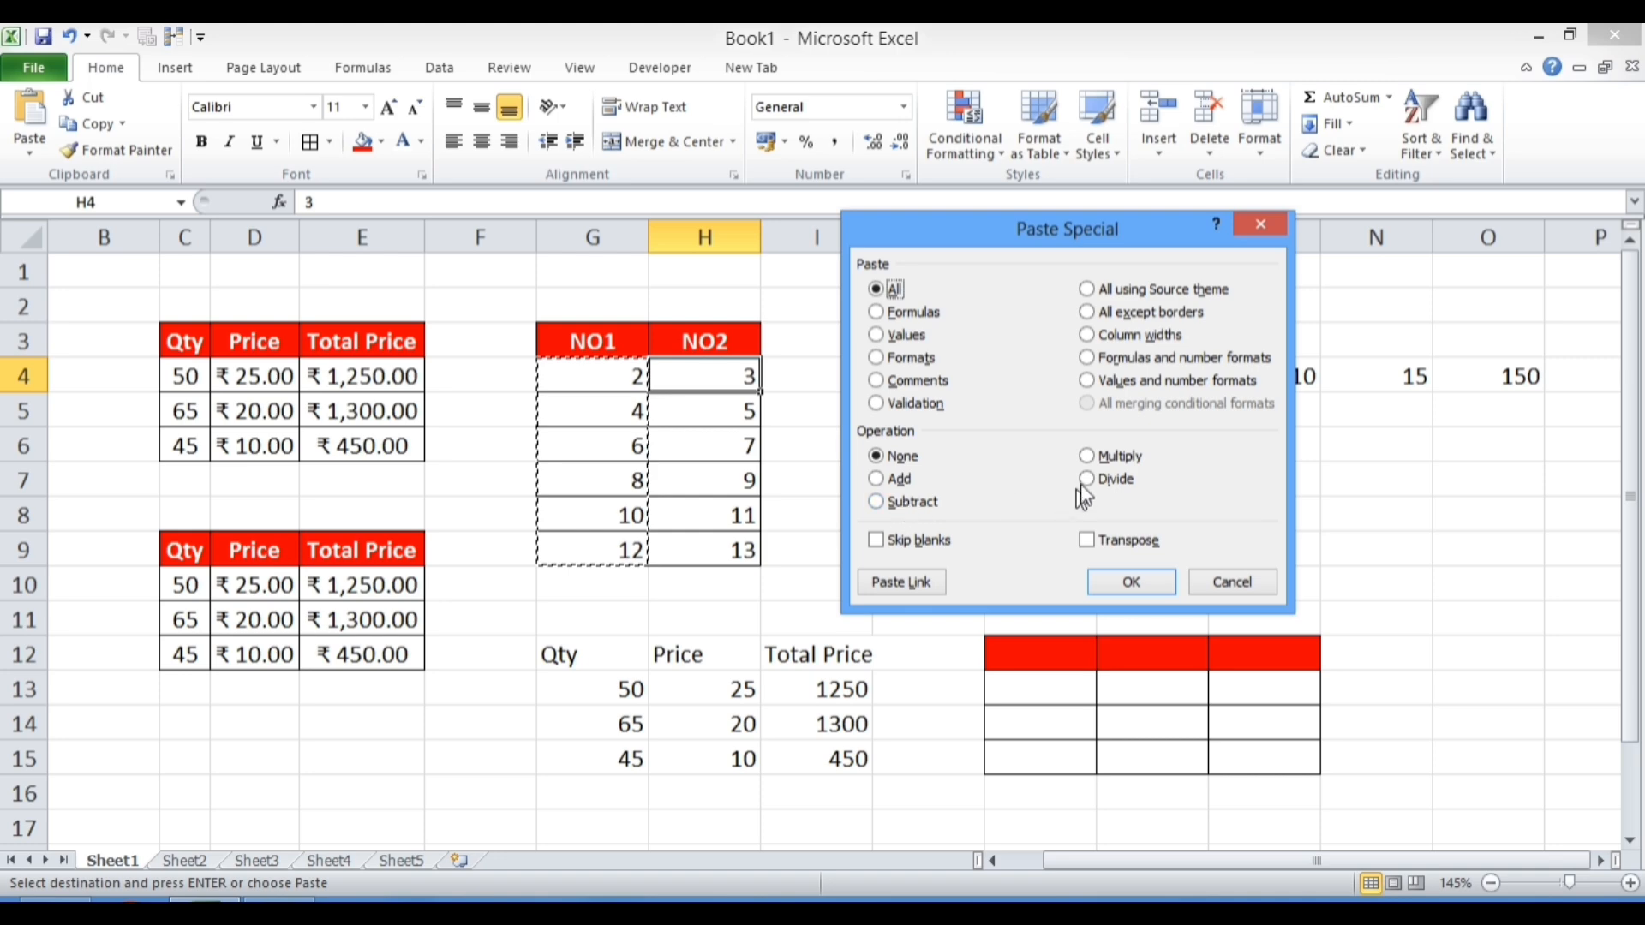
click(1094, 457)
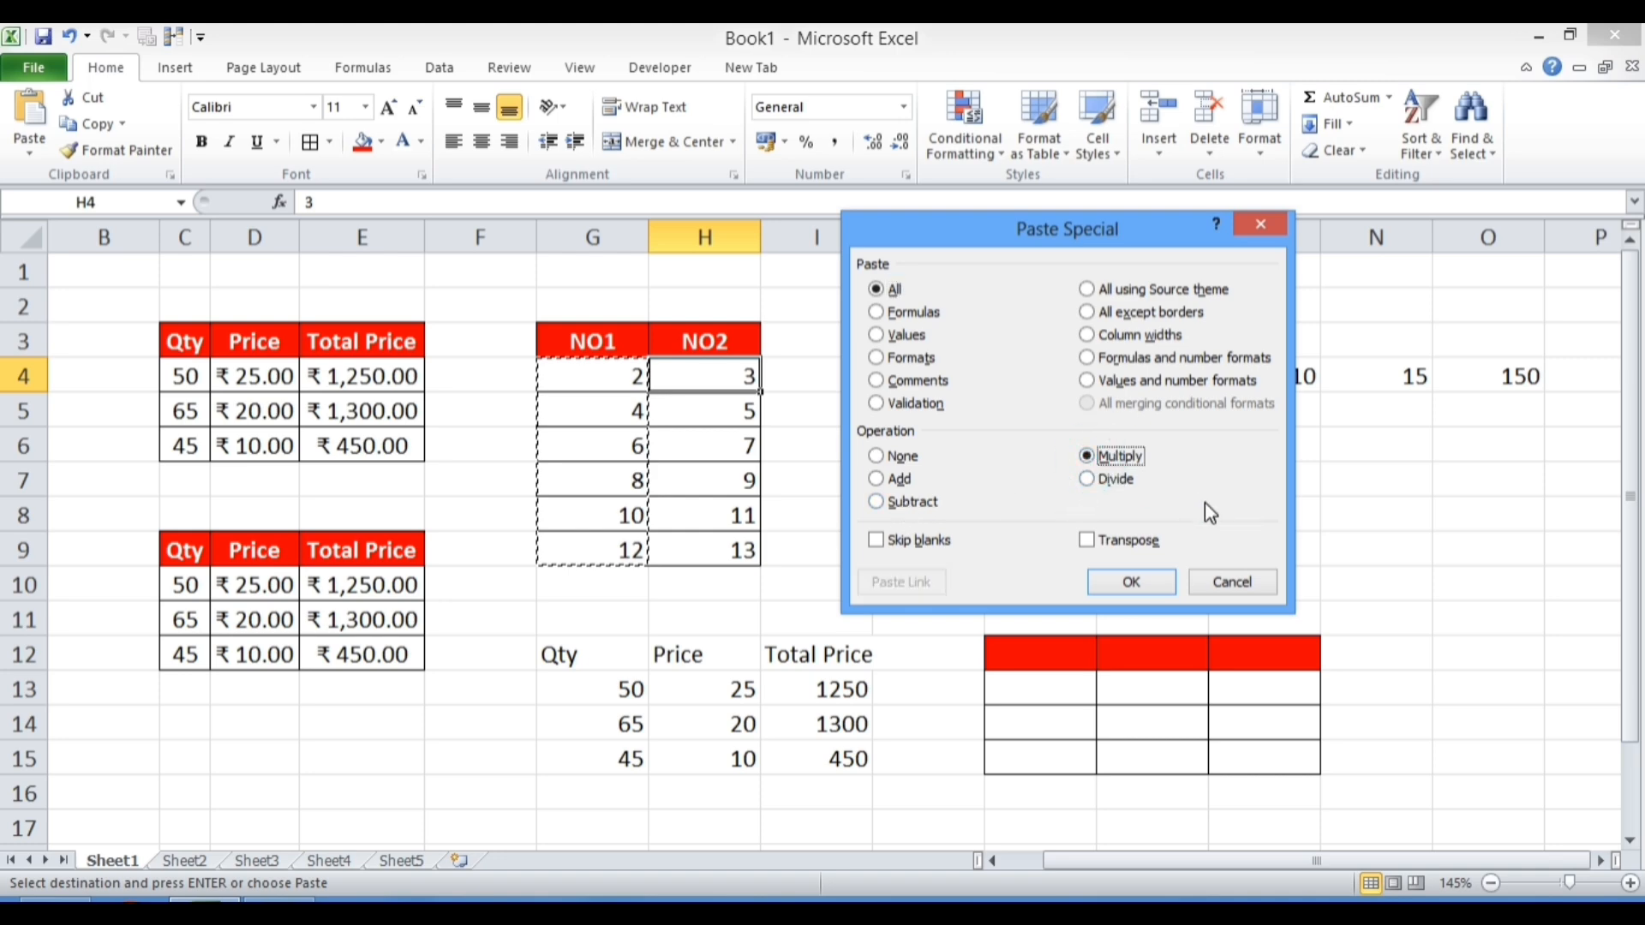
click(1088, 480)
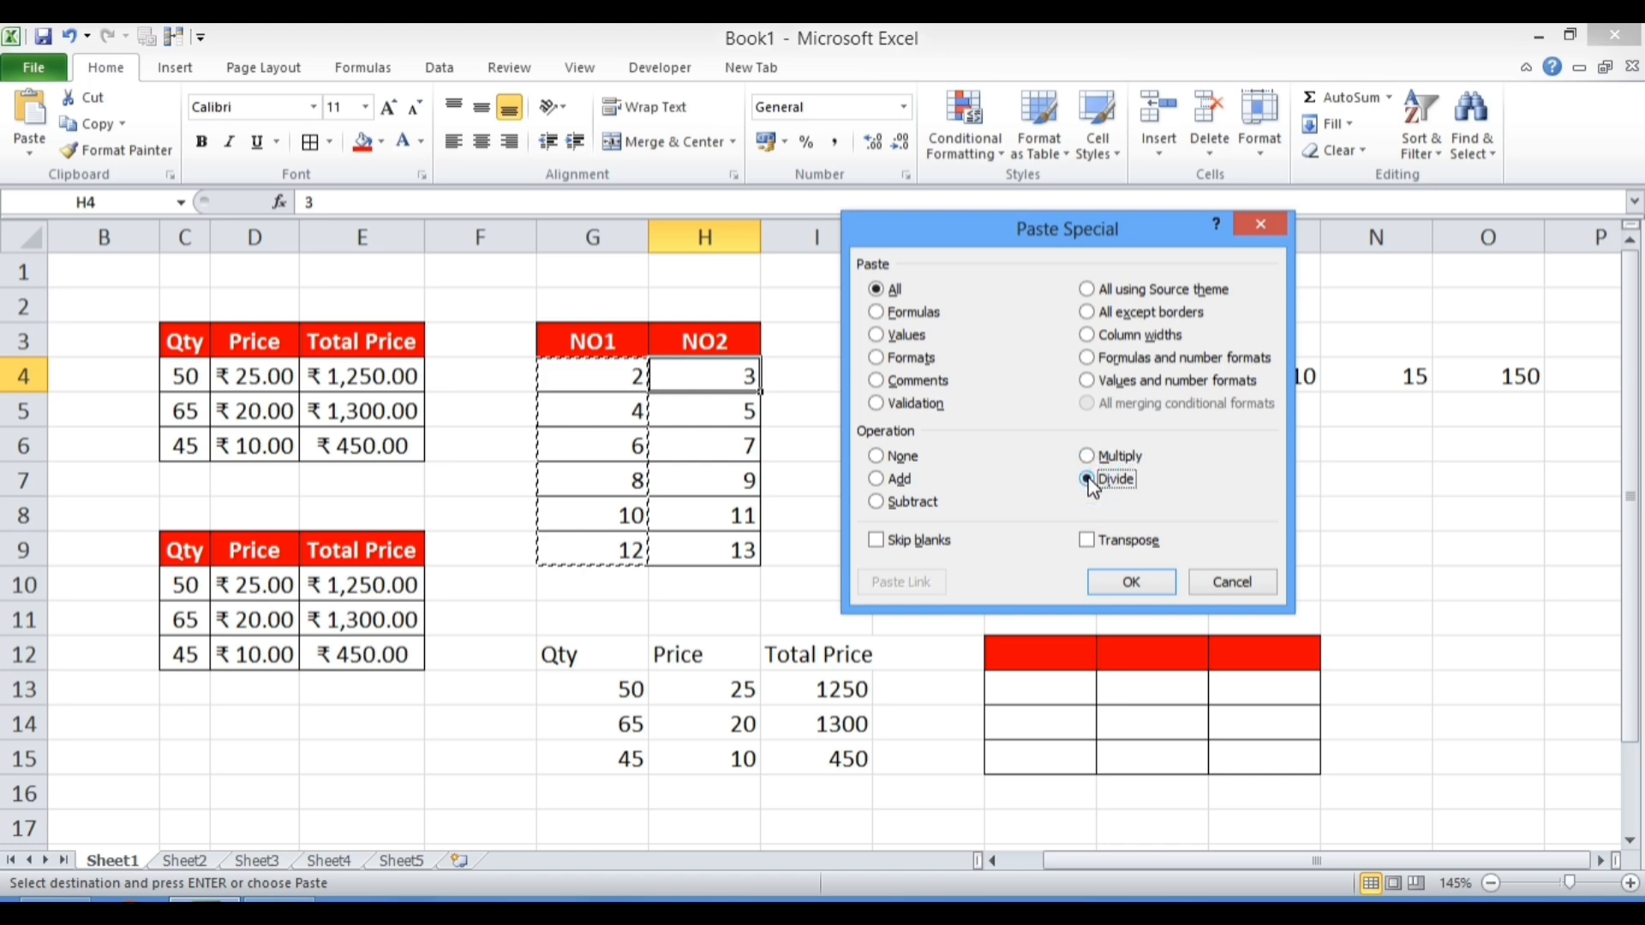
click(880, 480)
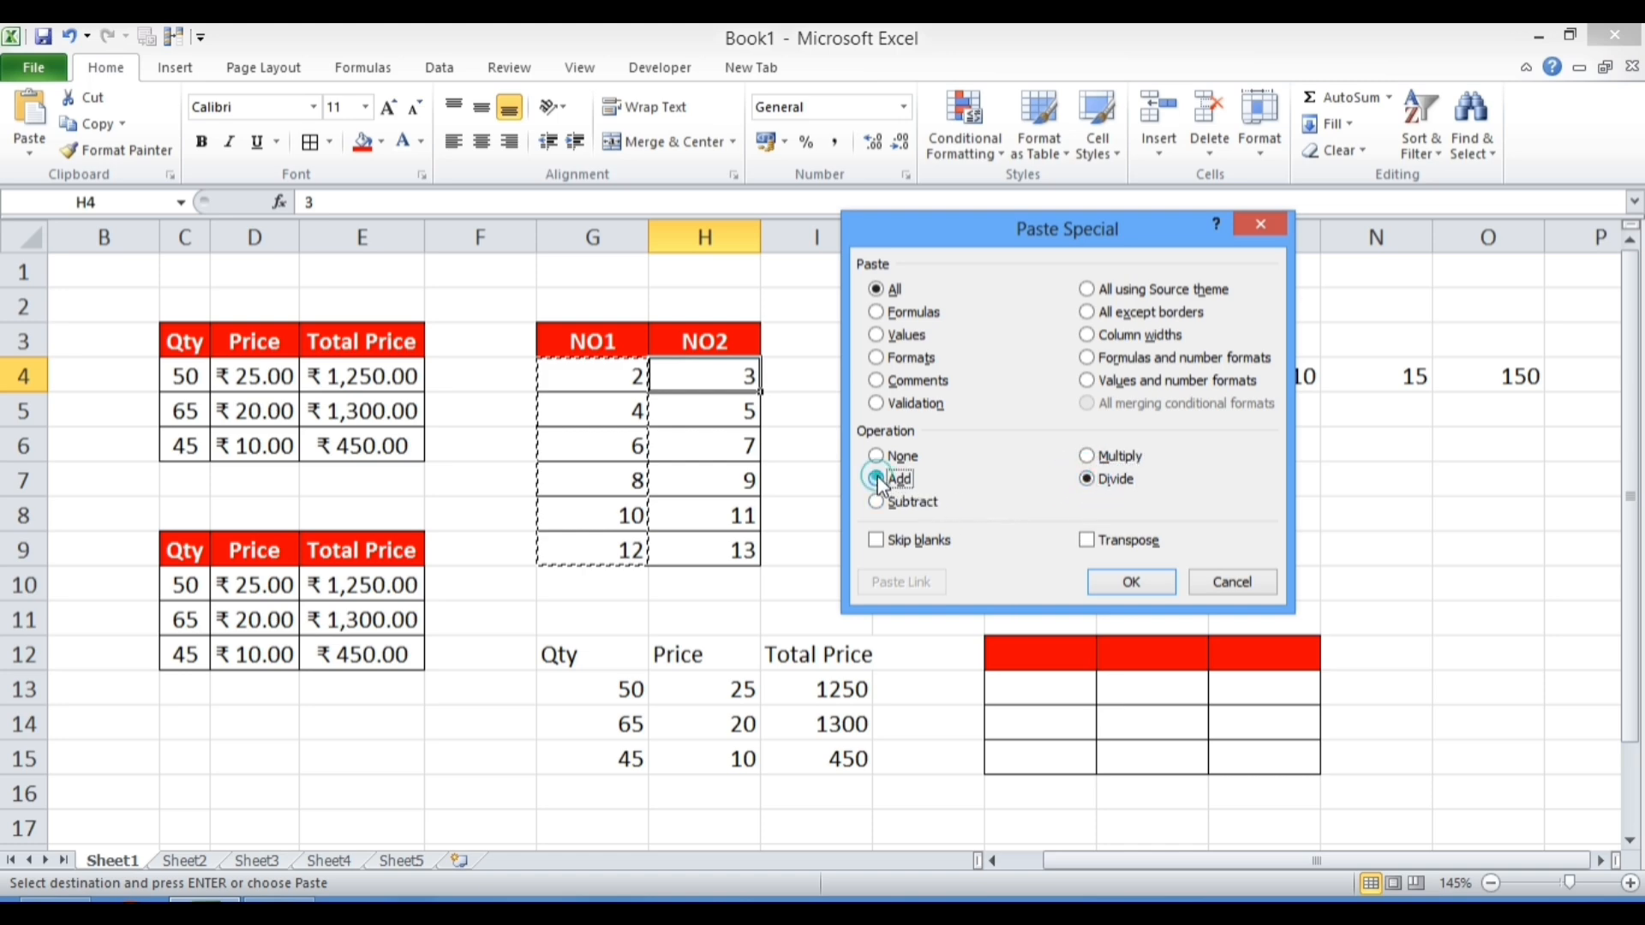
click(1133, 583)
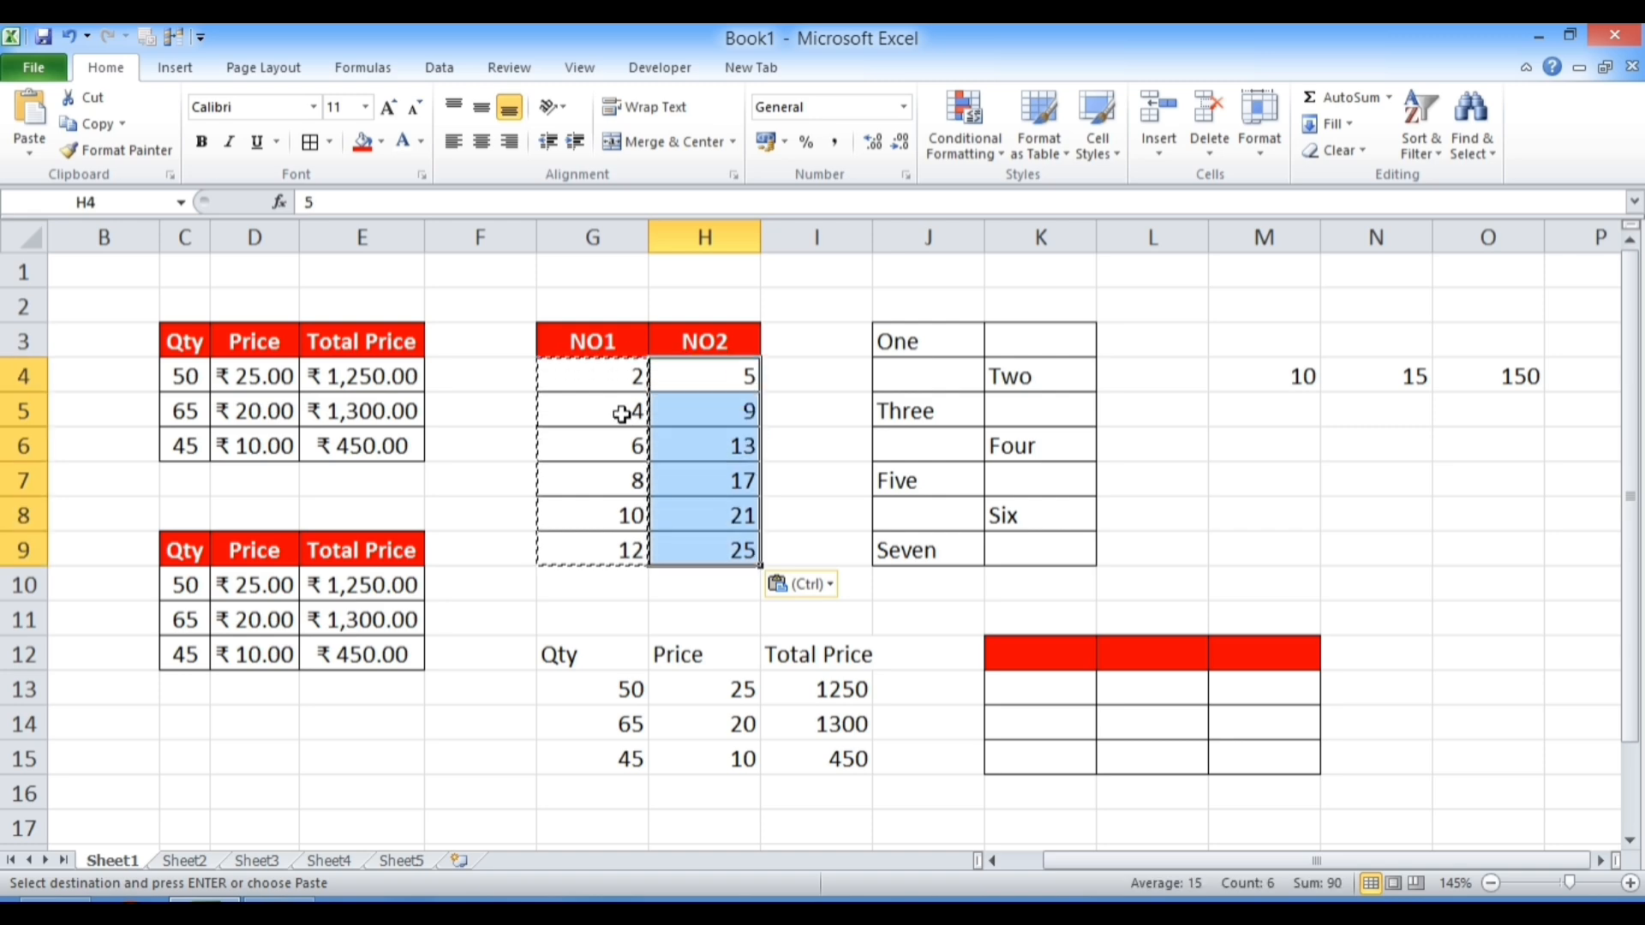
Check the summed NO2 values, clear the copy selection and undo the Add paste
click(739, 424)
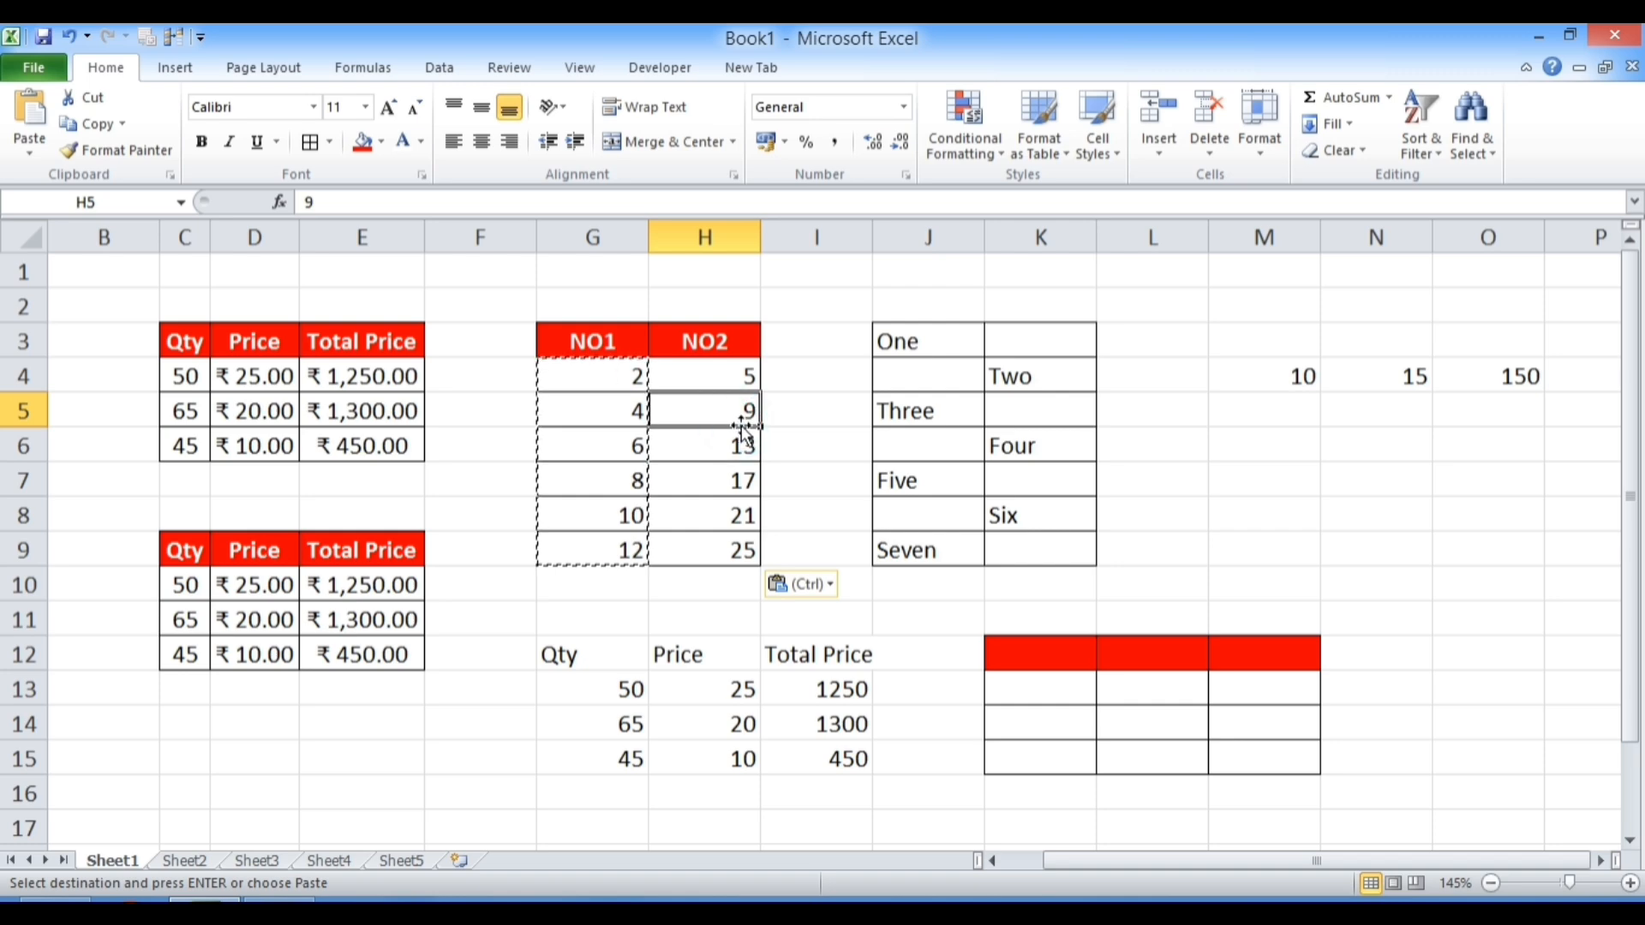
key(Escape)
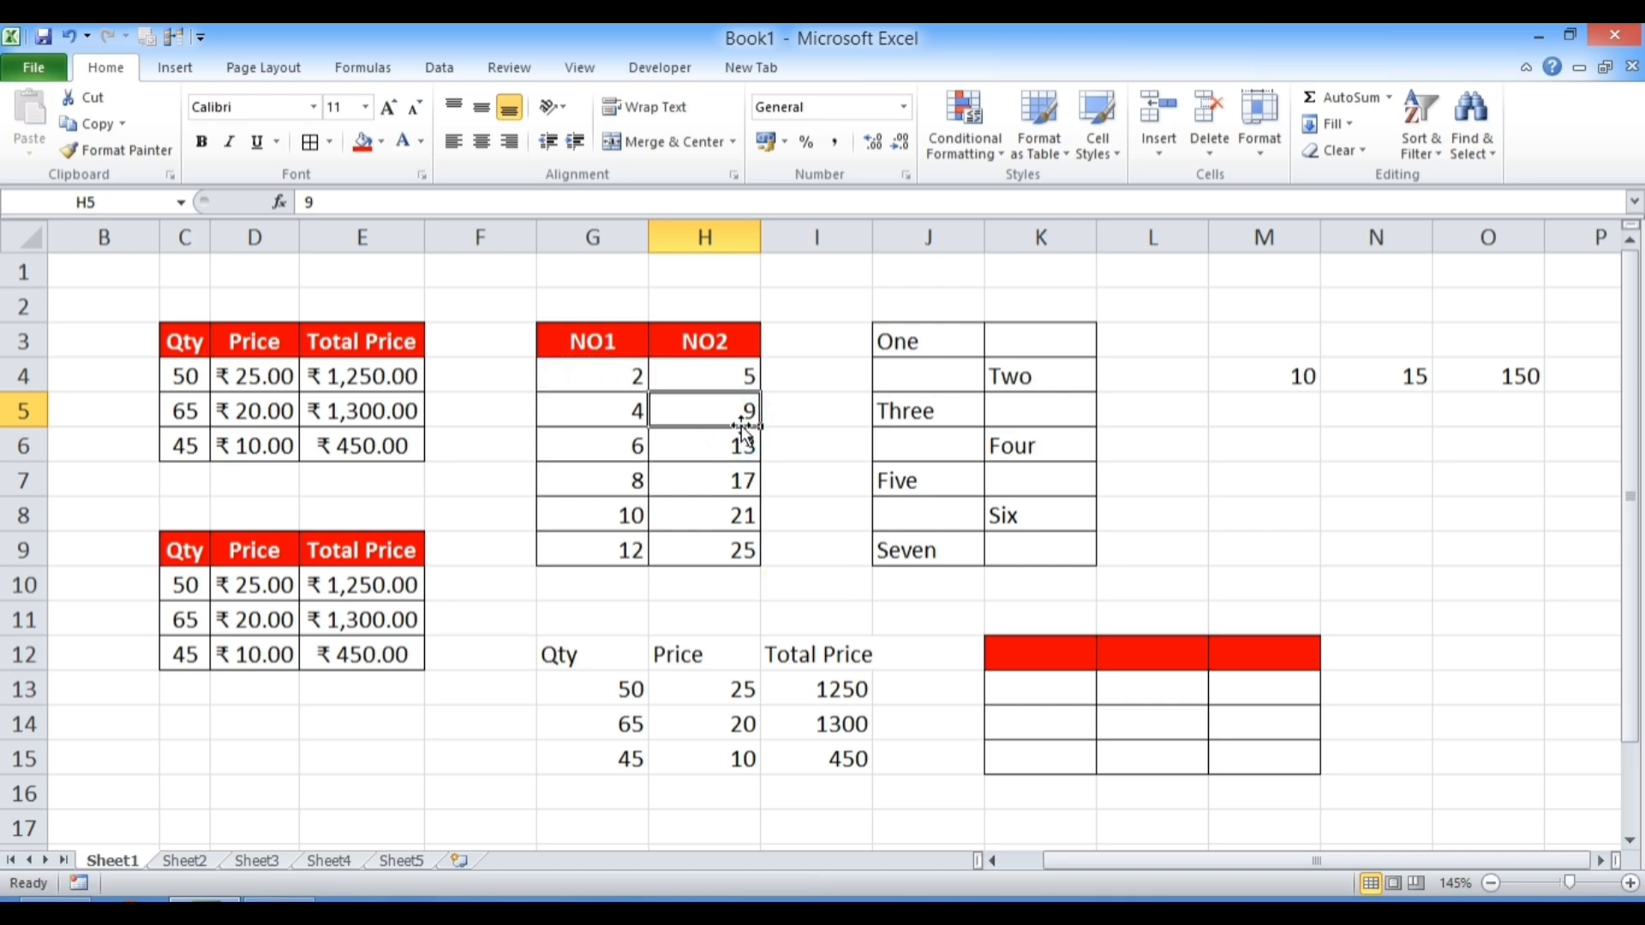
ctrl+click(742, 426)
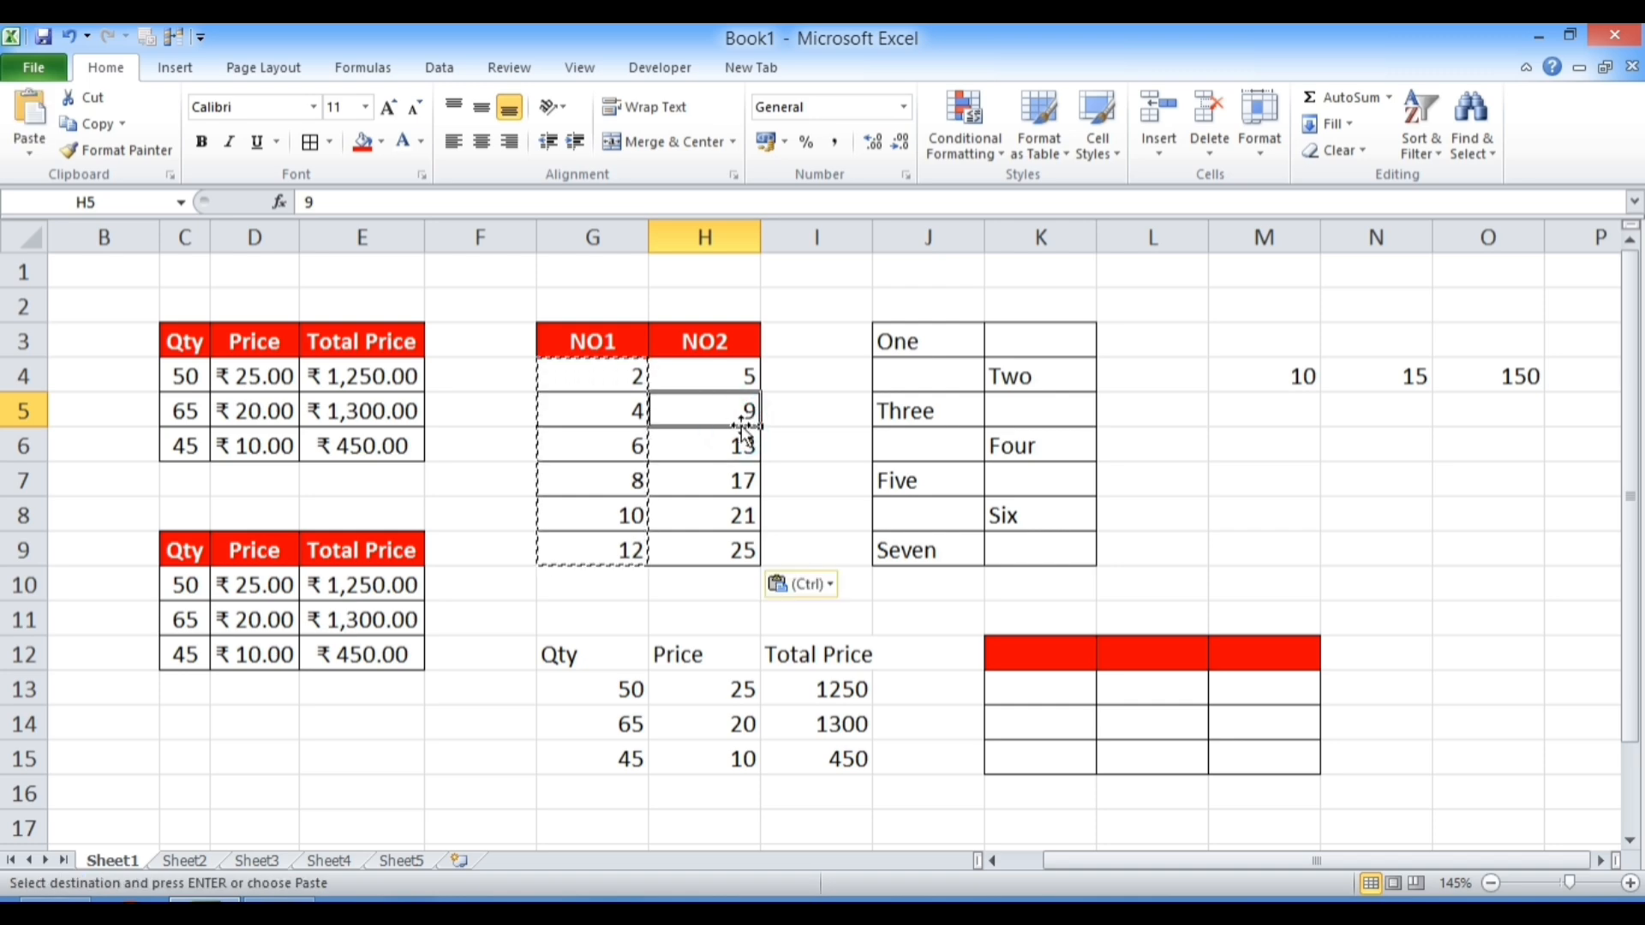
key(Escape)
key(ctrl+z)
Examine the alternating filled and blank cells in the two number-word columns, J3:J9 and K3:K9
click(916, 342)
drag(917, 342, 903, 543)
key(Return)
click(903, 380)
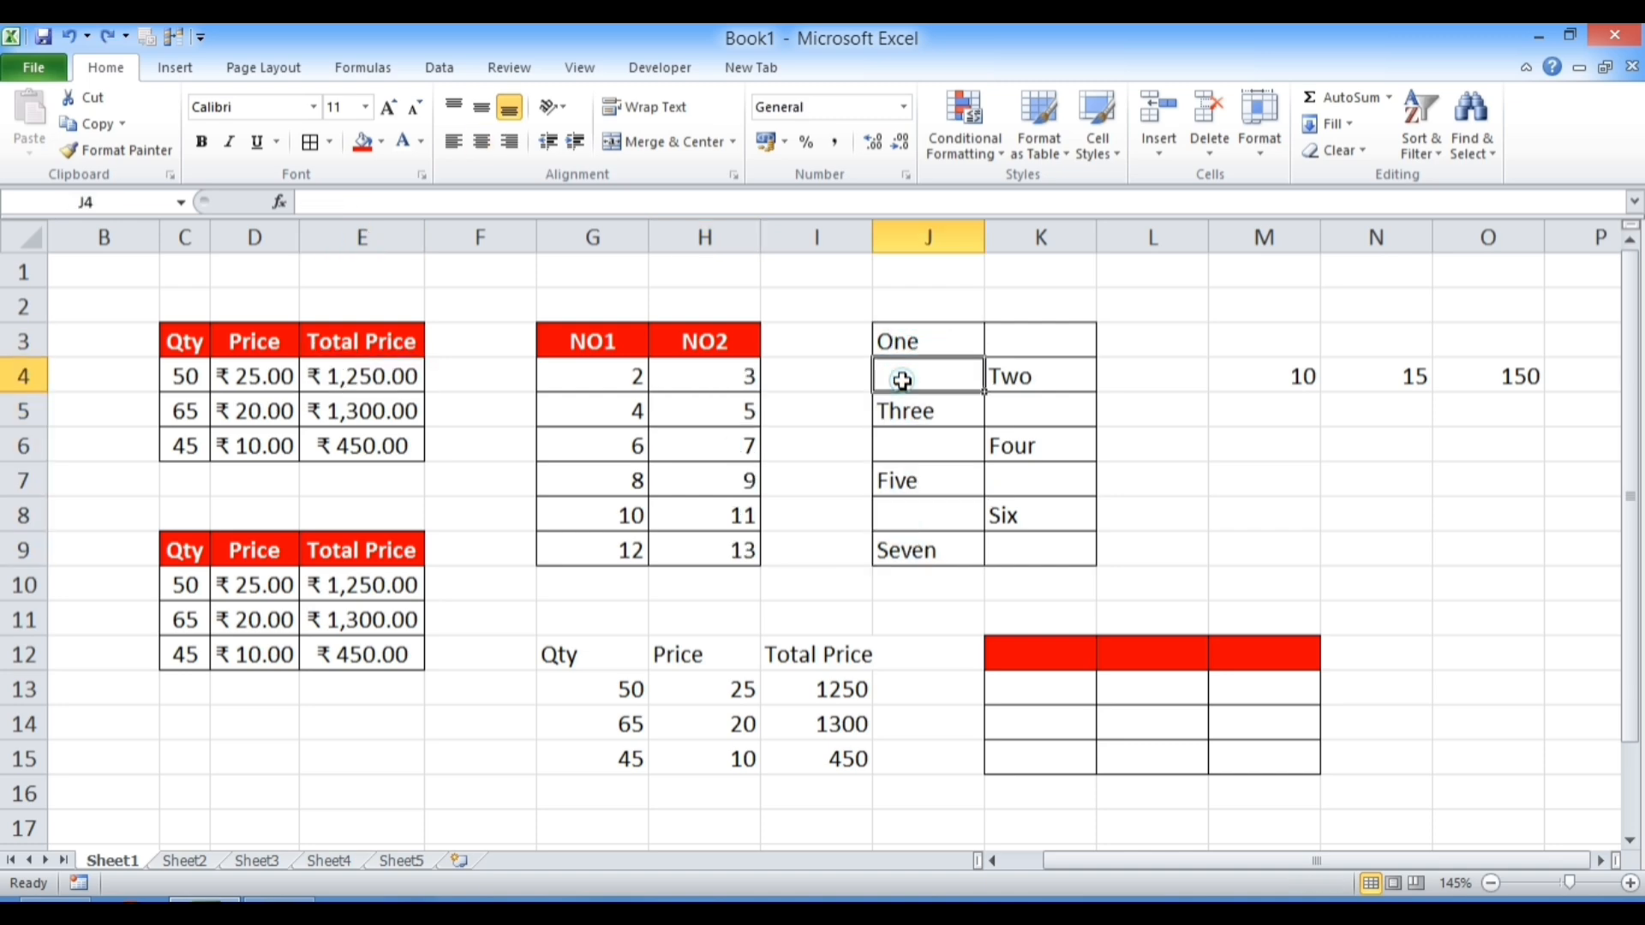
click(913, 416)
click(922, 465)
click(907, 519)
drag(892, 352, 910, 553)
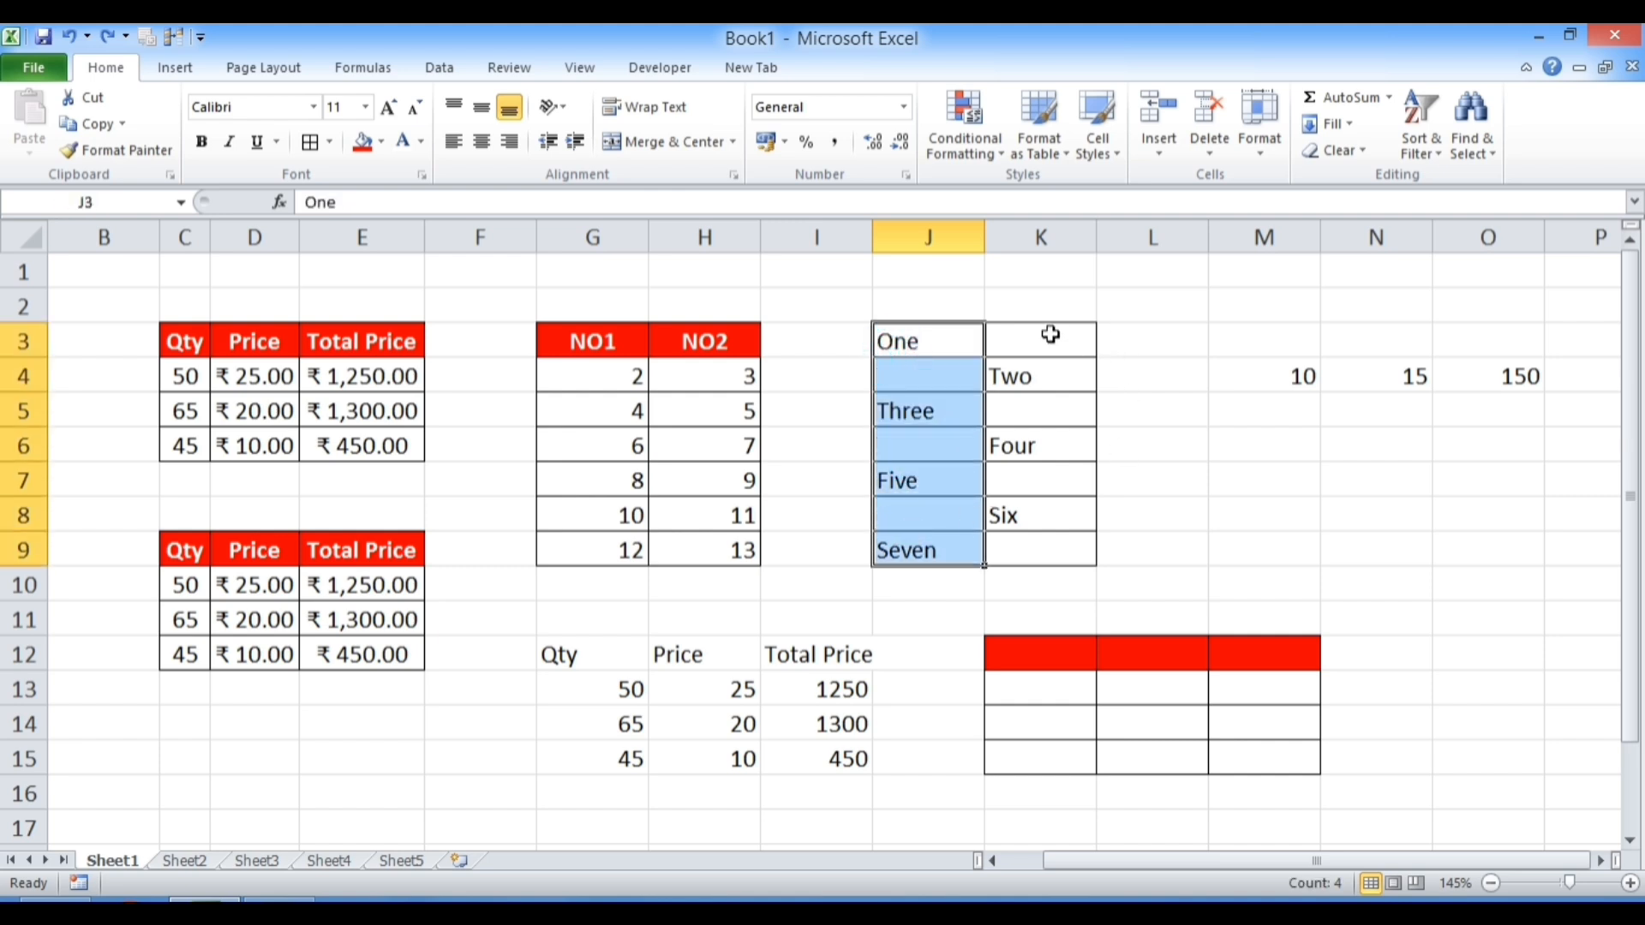
drag(1050, 334, 1041, 553)
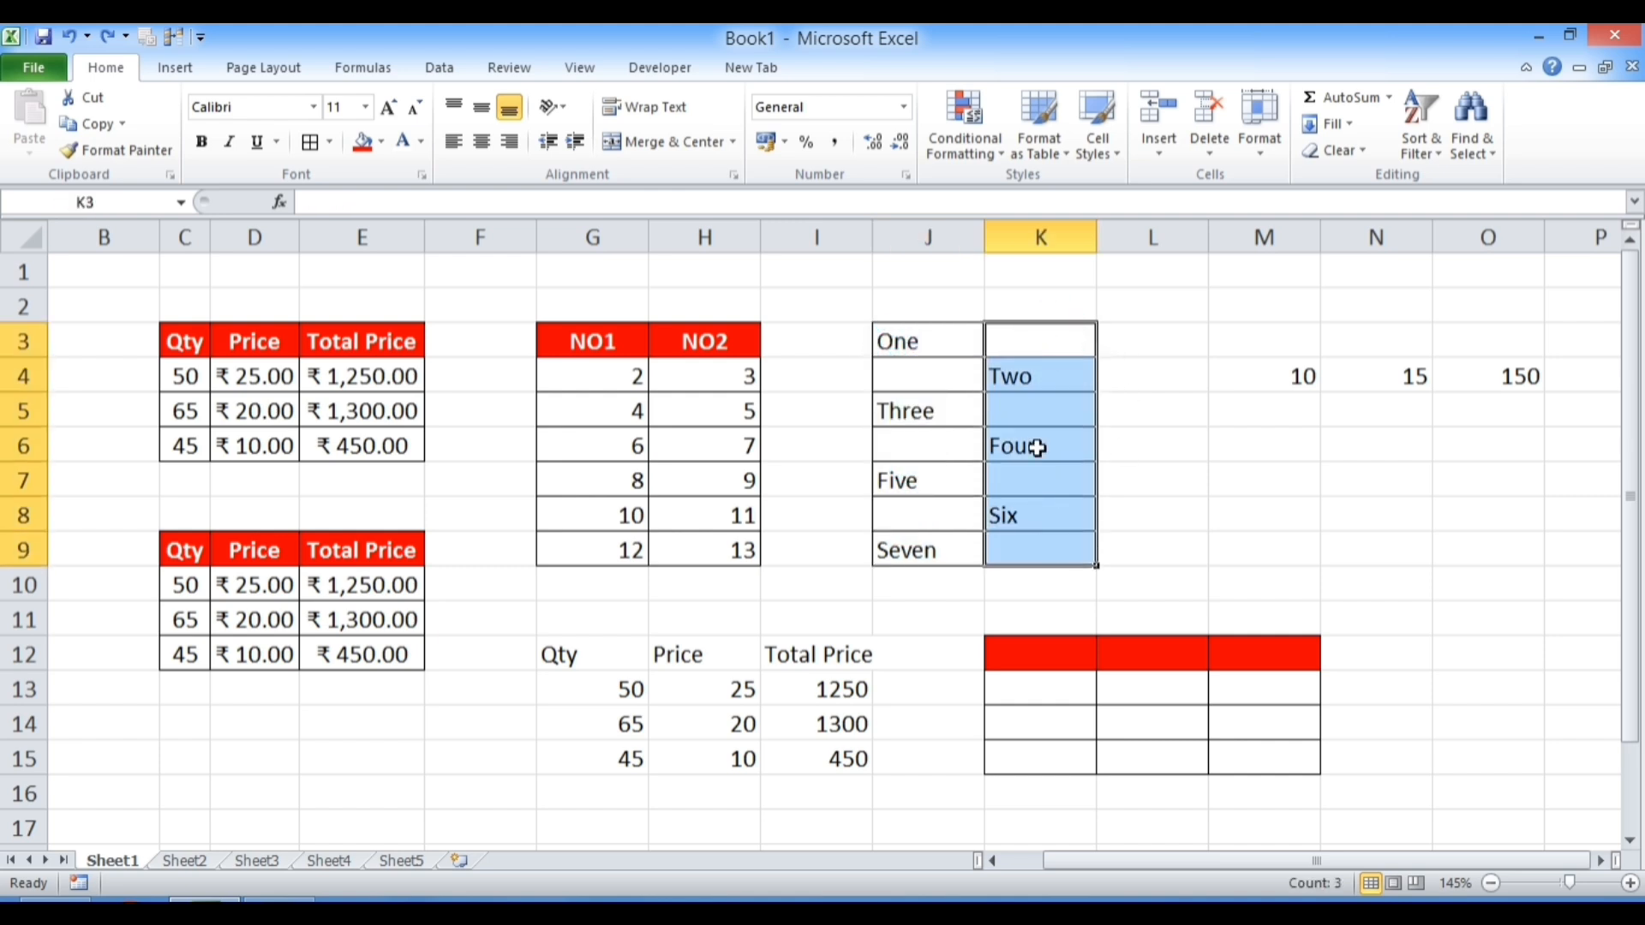
click(1012, 374)
click(1022, 441)
click(1046, 544)
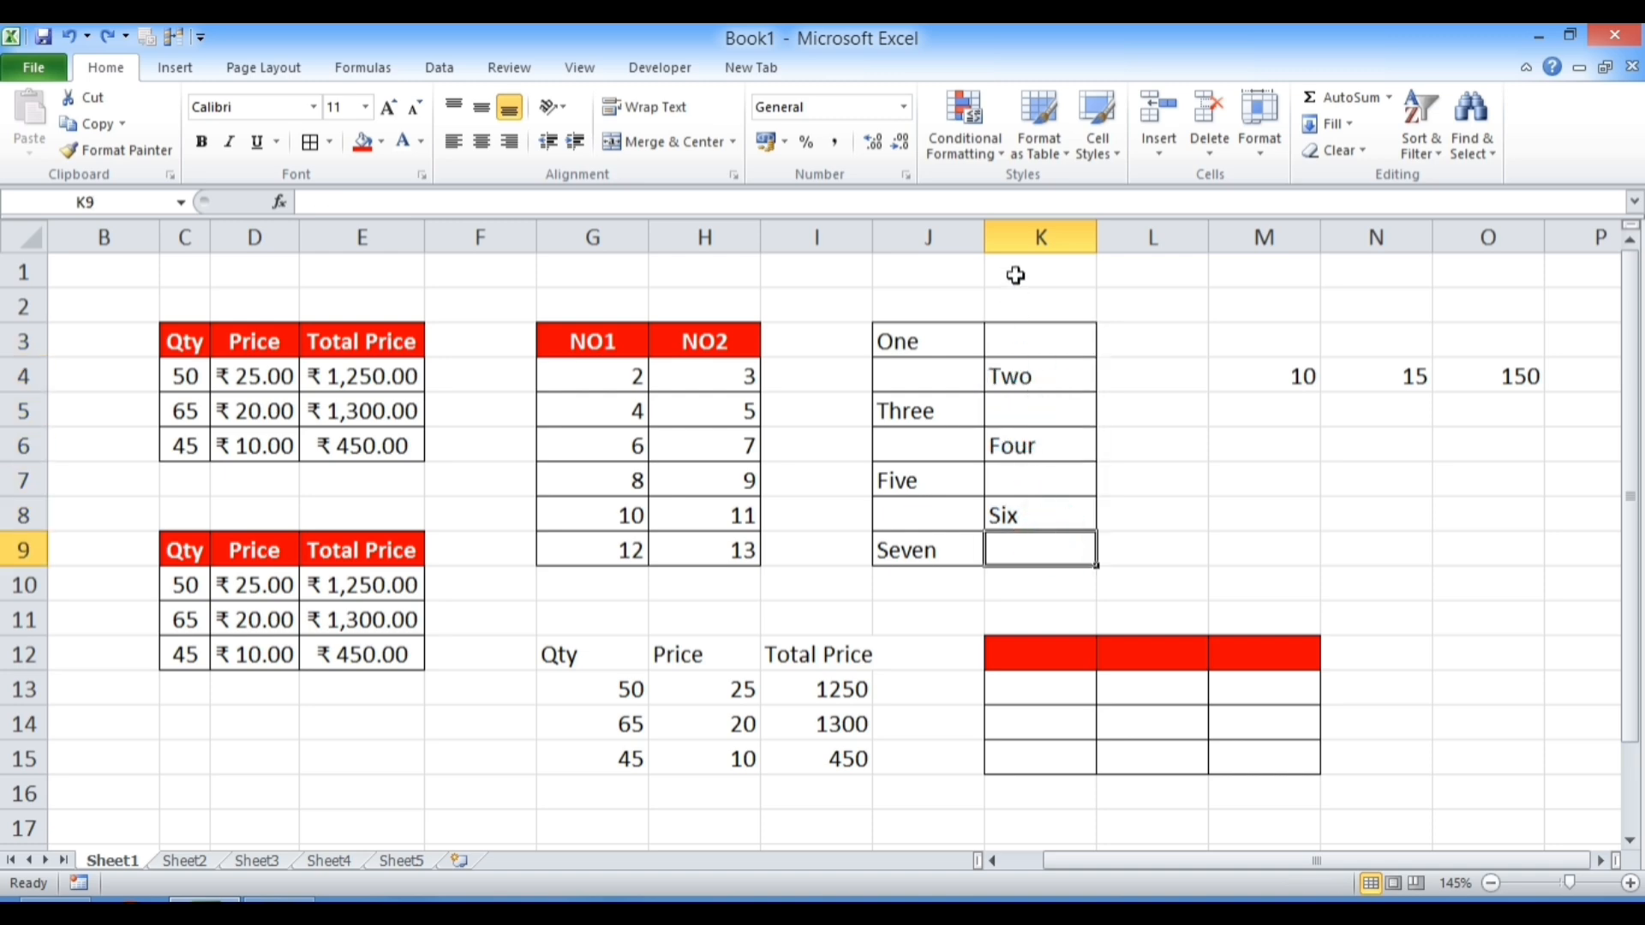
click(1015, 343)
drag(1016, 342, 1025, 543)
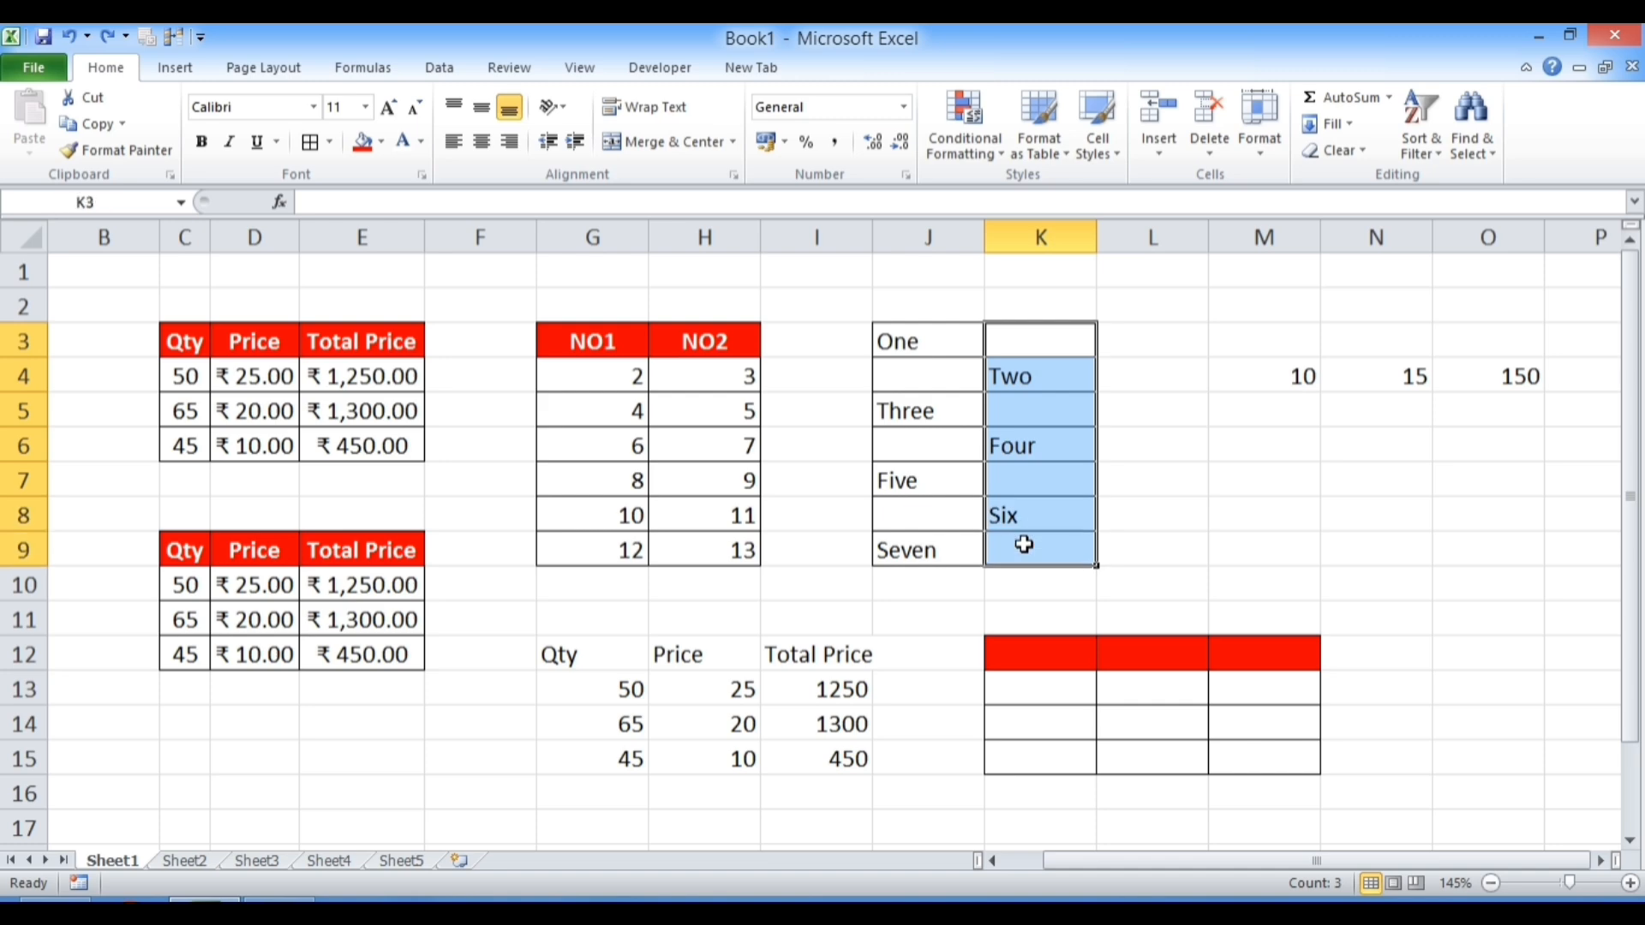
drag(906, 333, 906, 546)
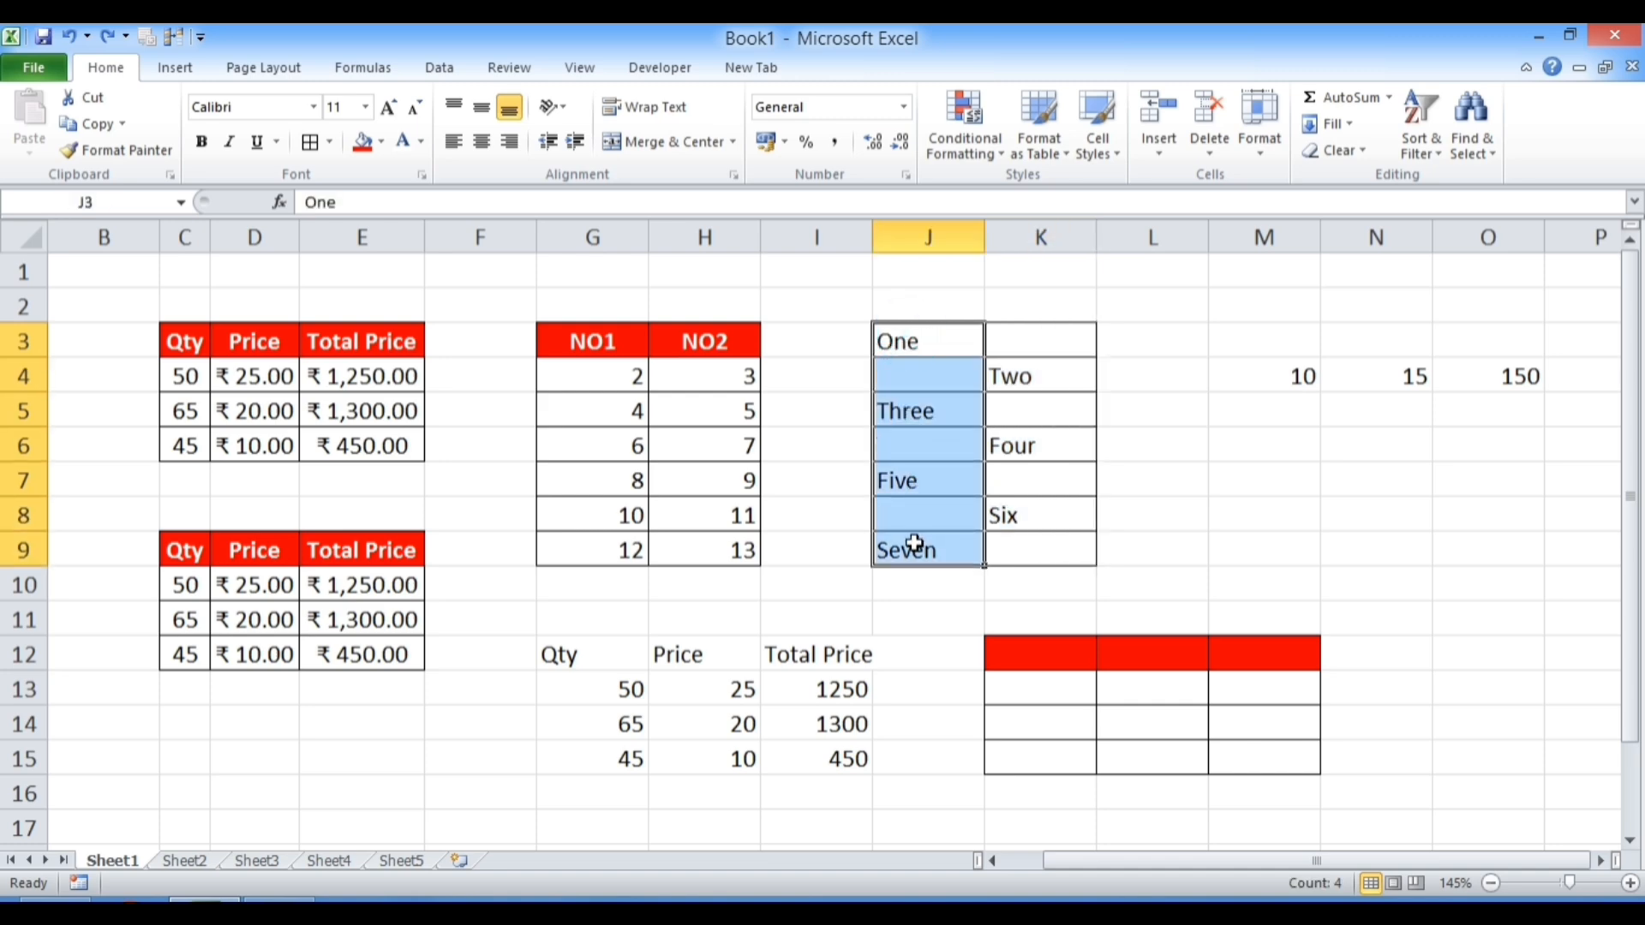
click(903, 375)
click(900, 436)
click(907, 523)
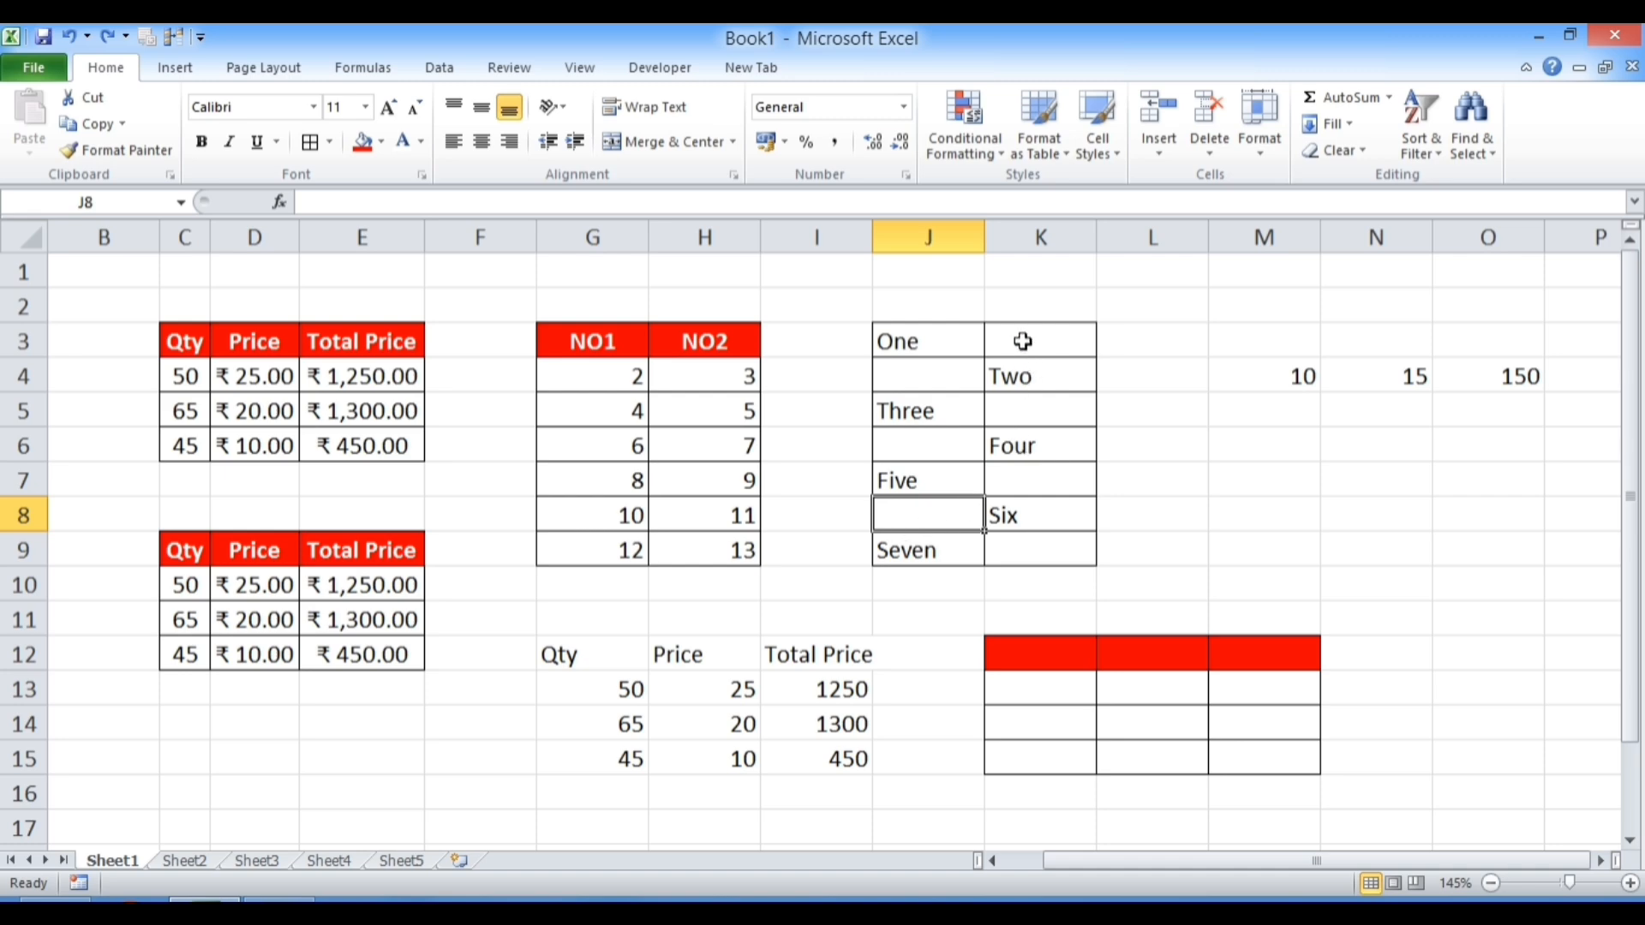
Copy K3:K9, including its blanks, and paste it normally into the adjacent column starting at L3
drag(1023, 341, 1004, 541)
key(ctrl+c)
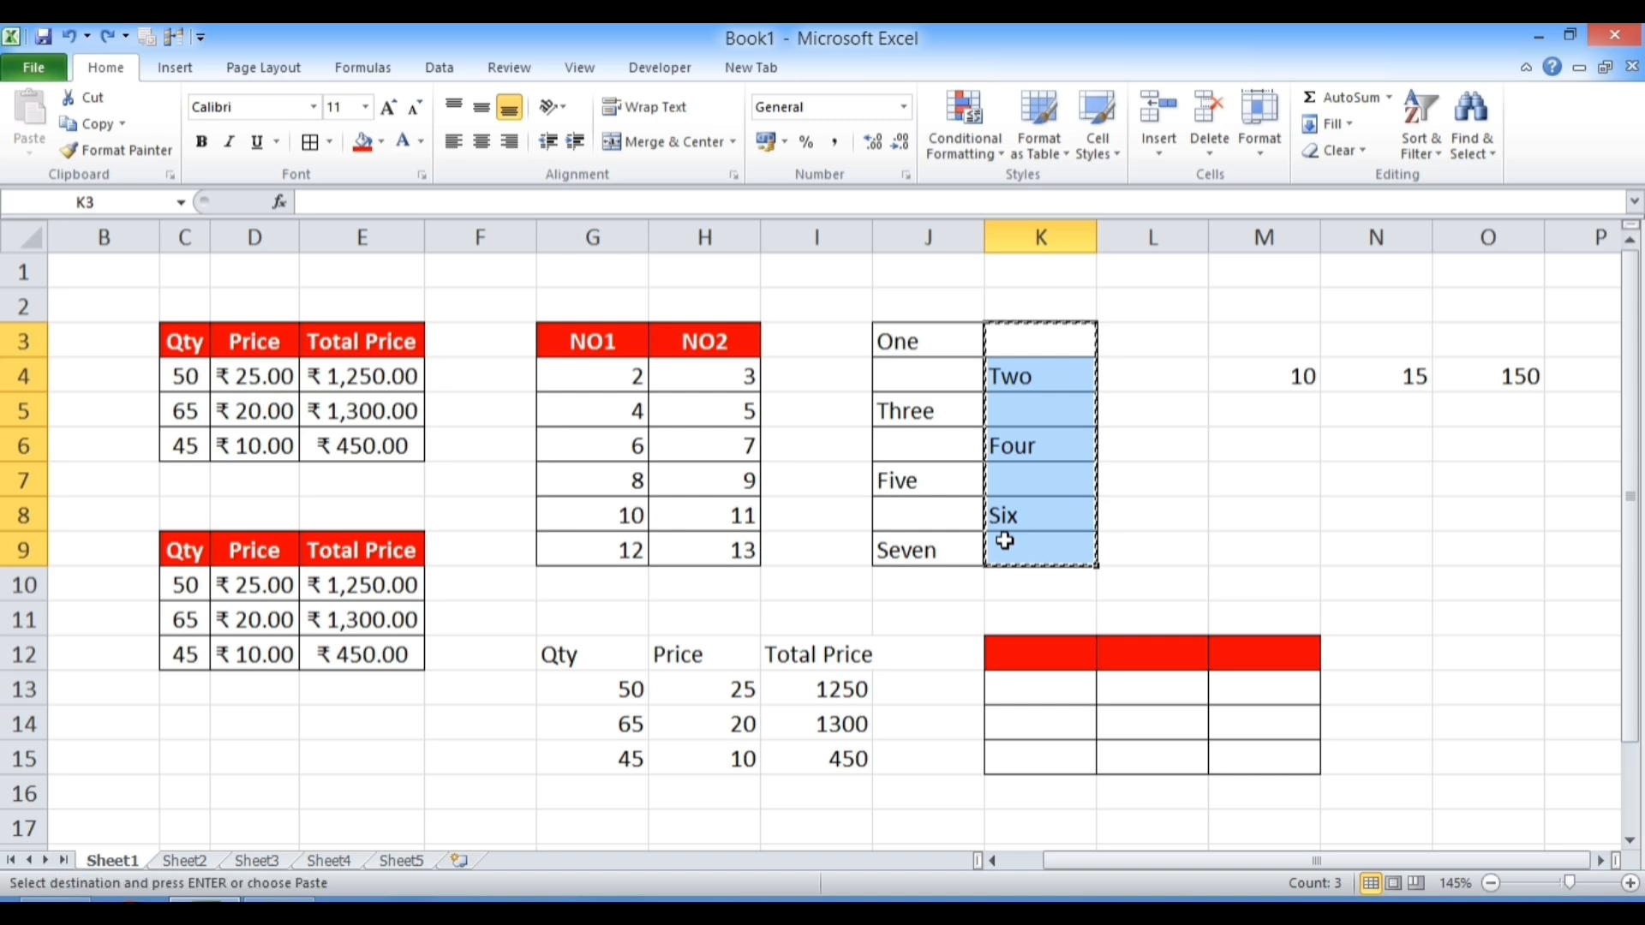
click(1183, 347)
key(ctrl+v)
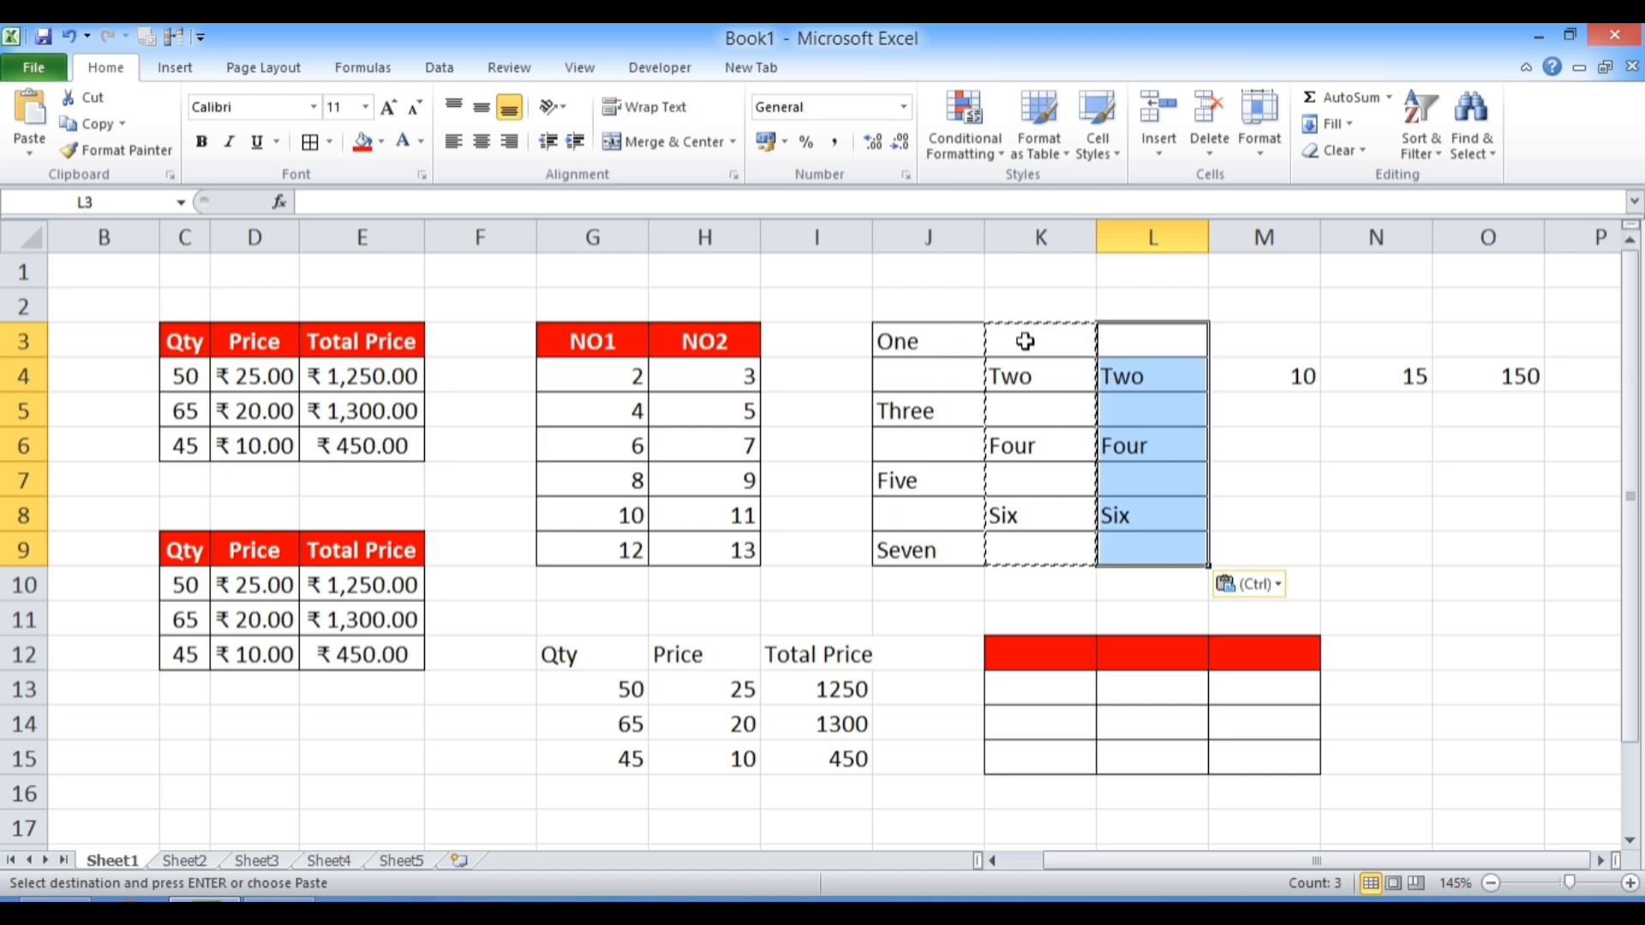
drag(900, 340, 909, 549)
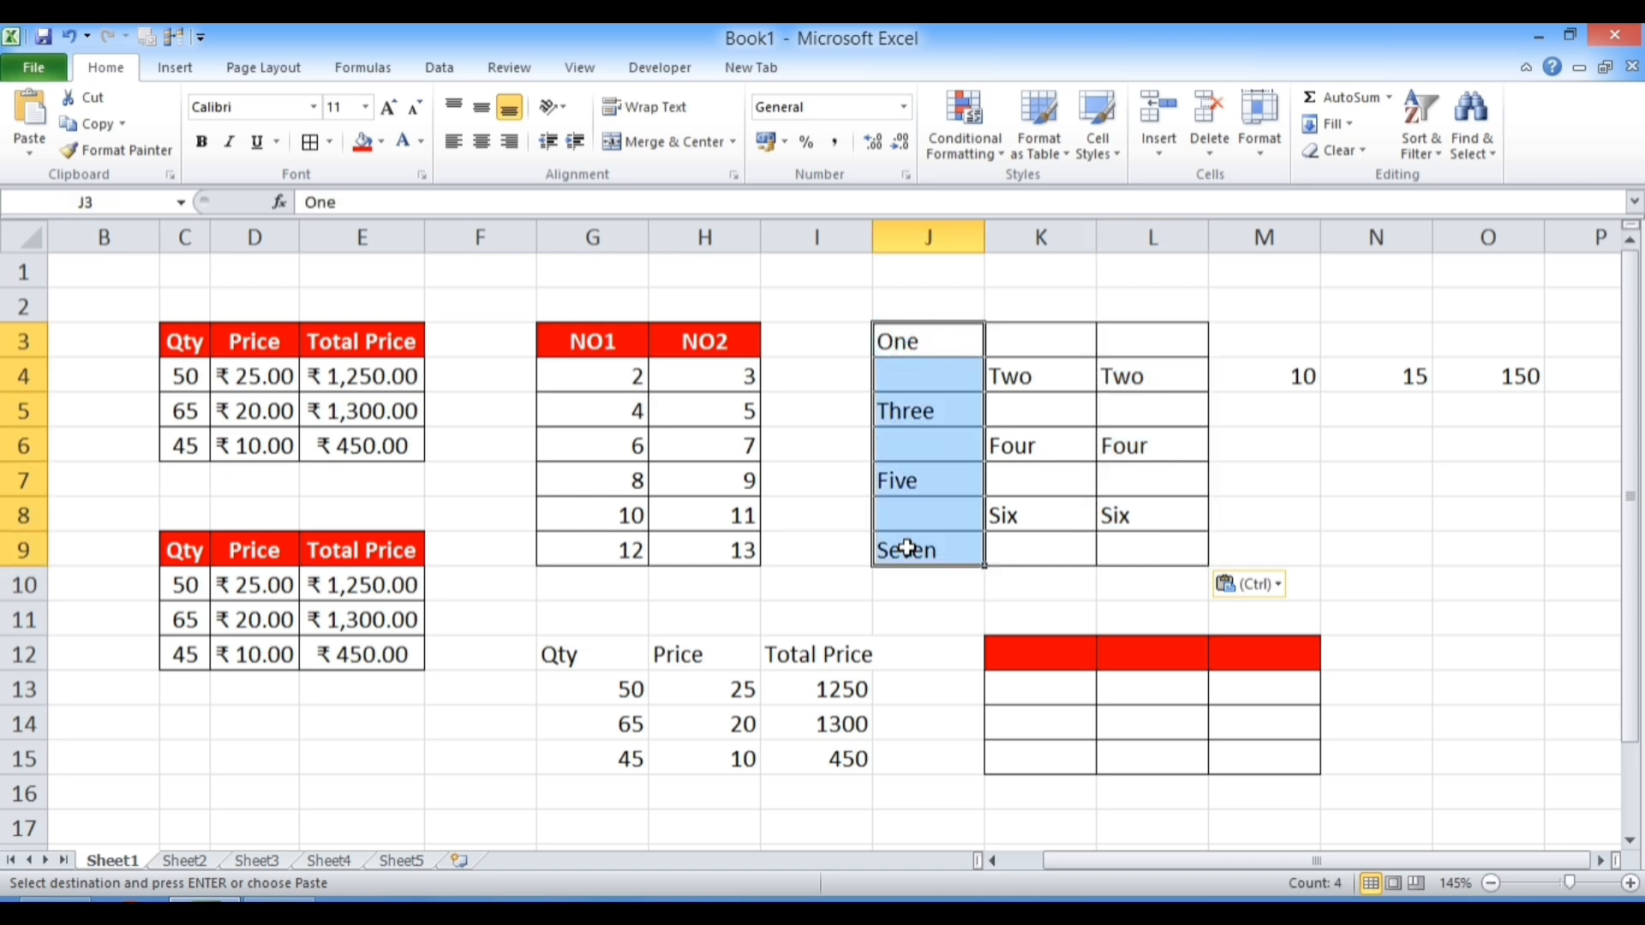
key(Escape)
Copy K3:K9 and paste it onto the column starting at J3 using Paste Special with Skip blanks enabled
drag(1075, 334, 1054, 541)
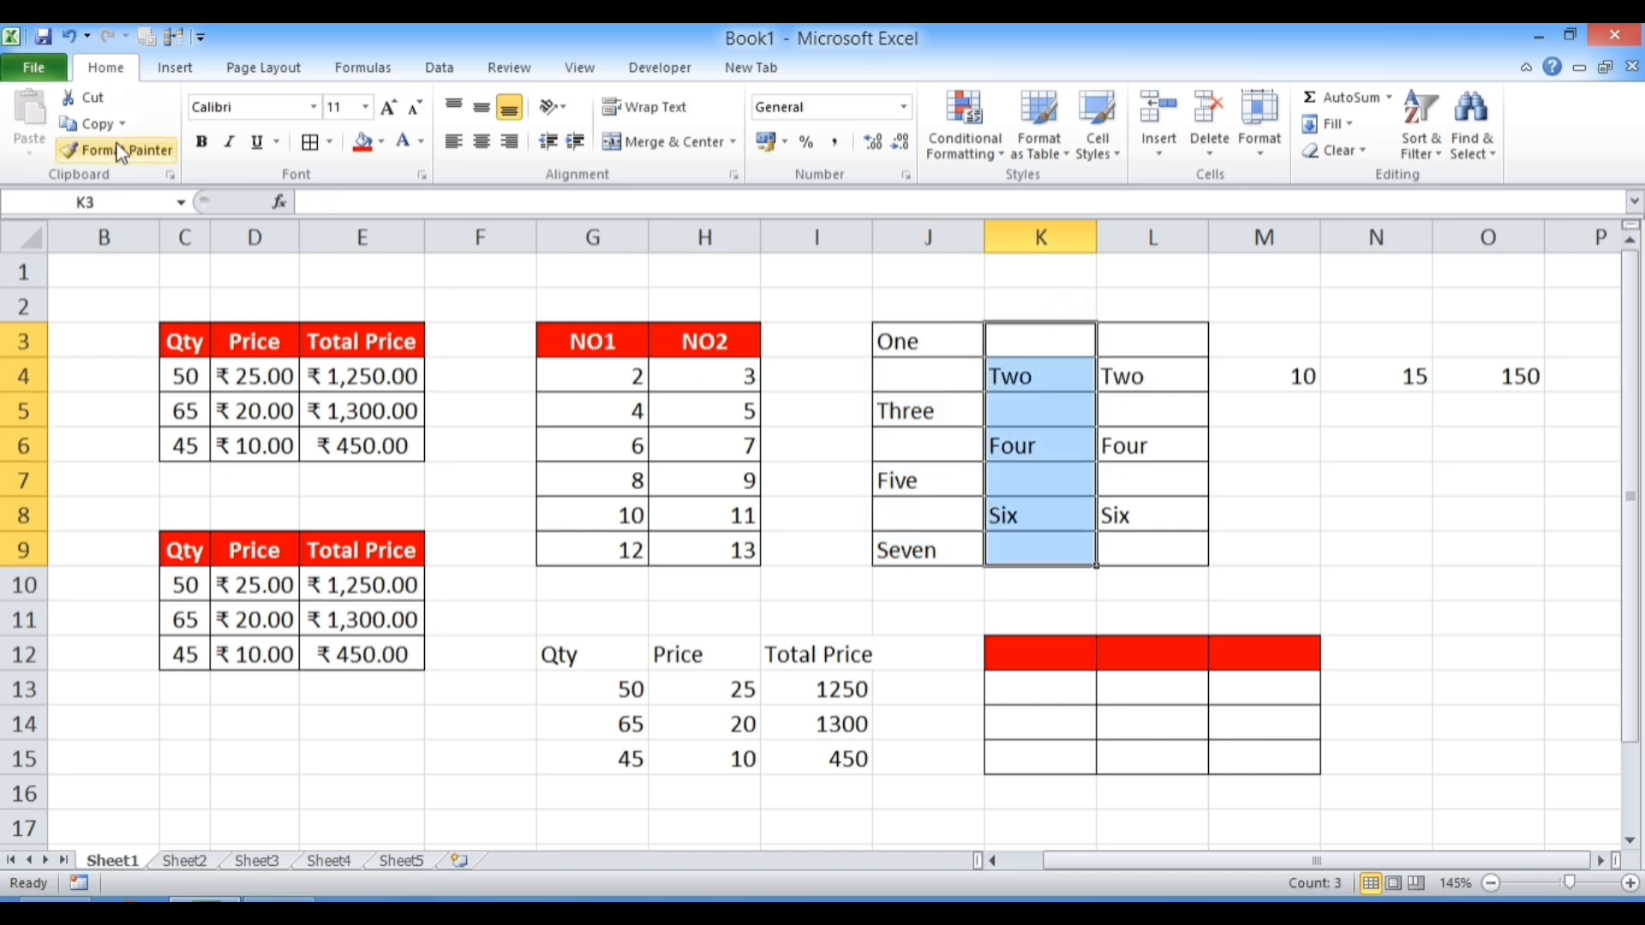
click(96, 125)
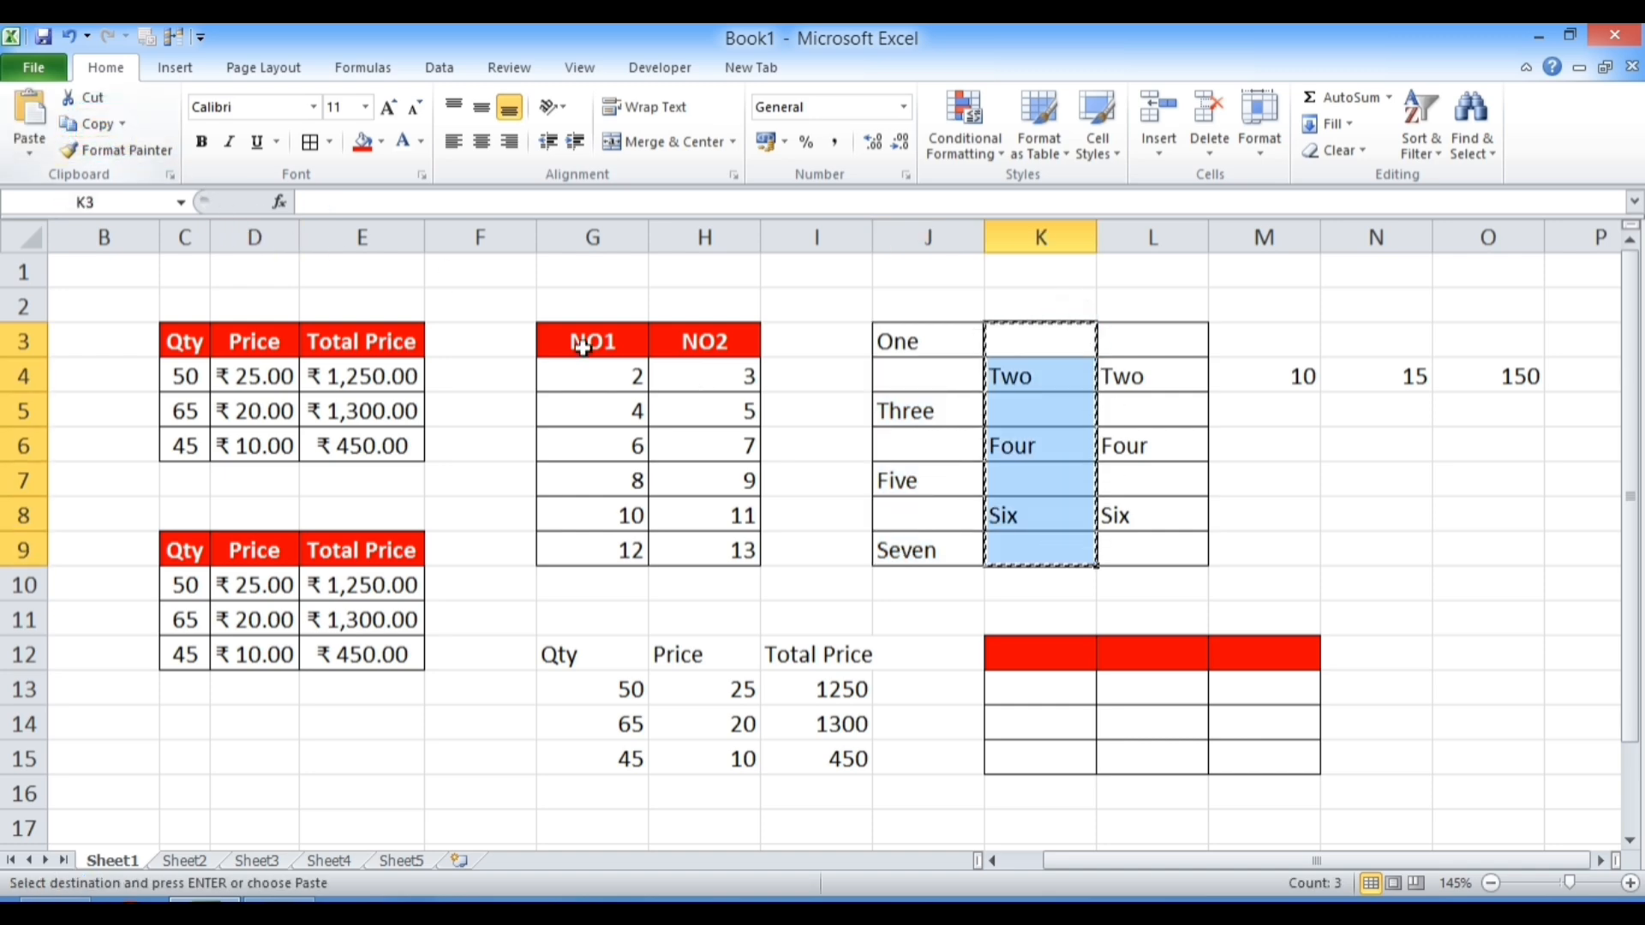
click(900, 345)
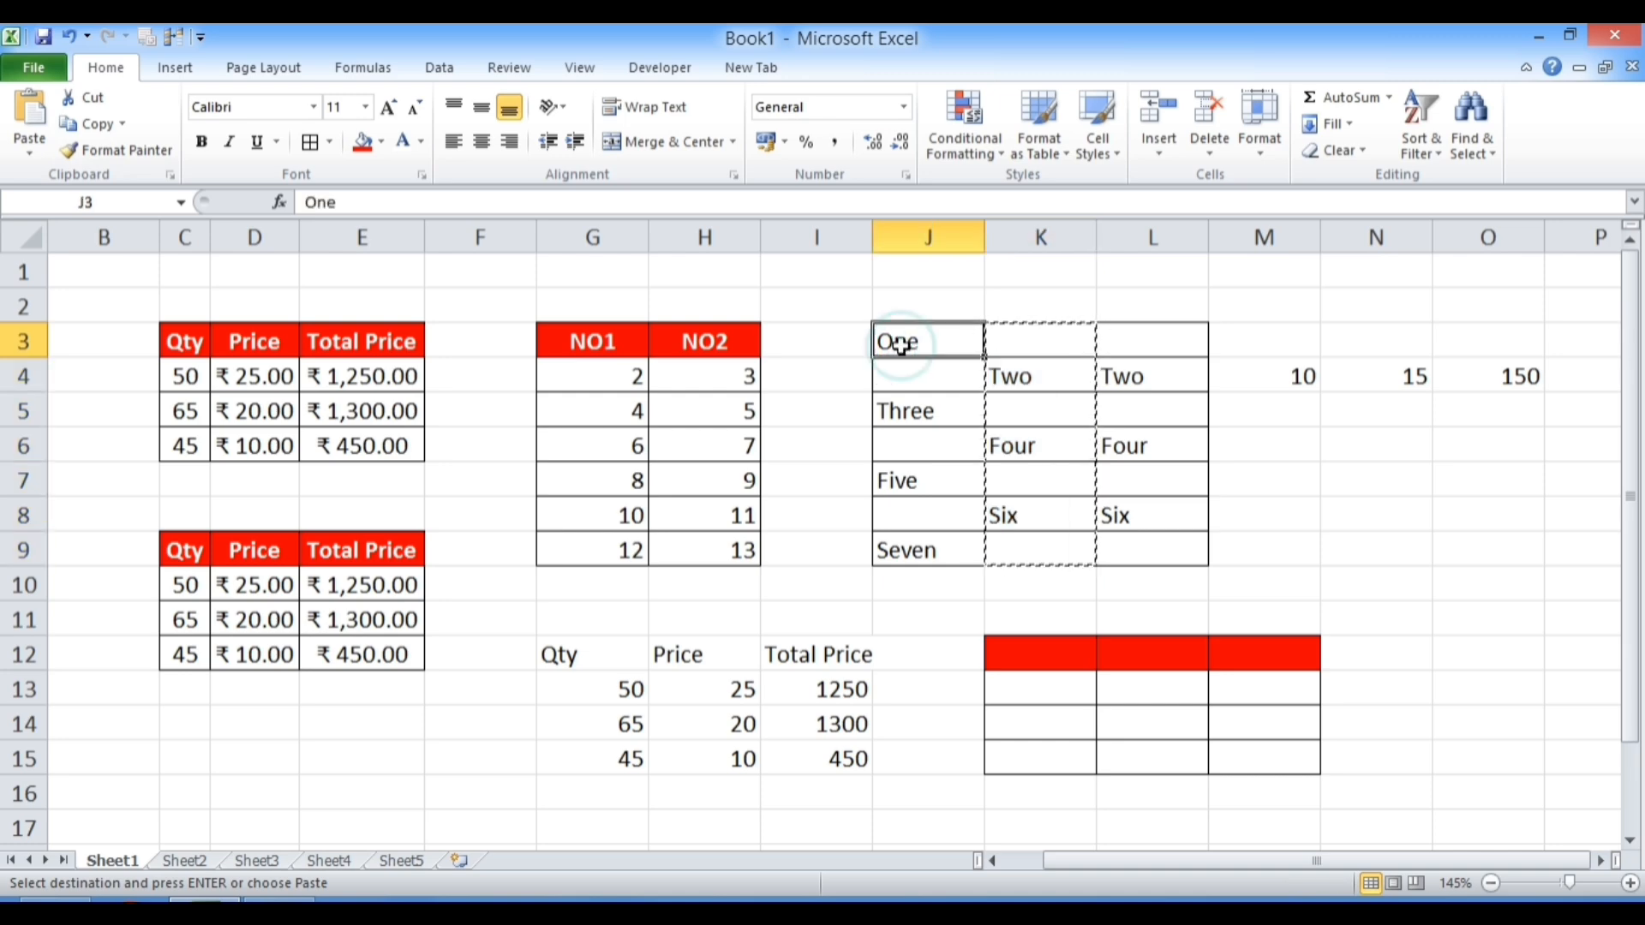
click(22, 157)
click(60, 387)
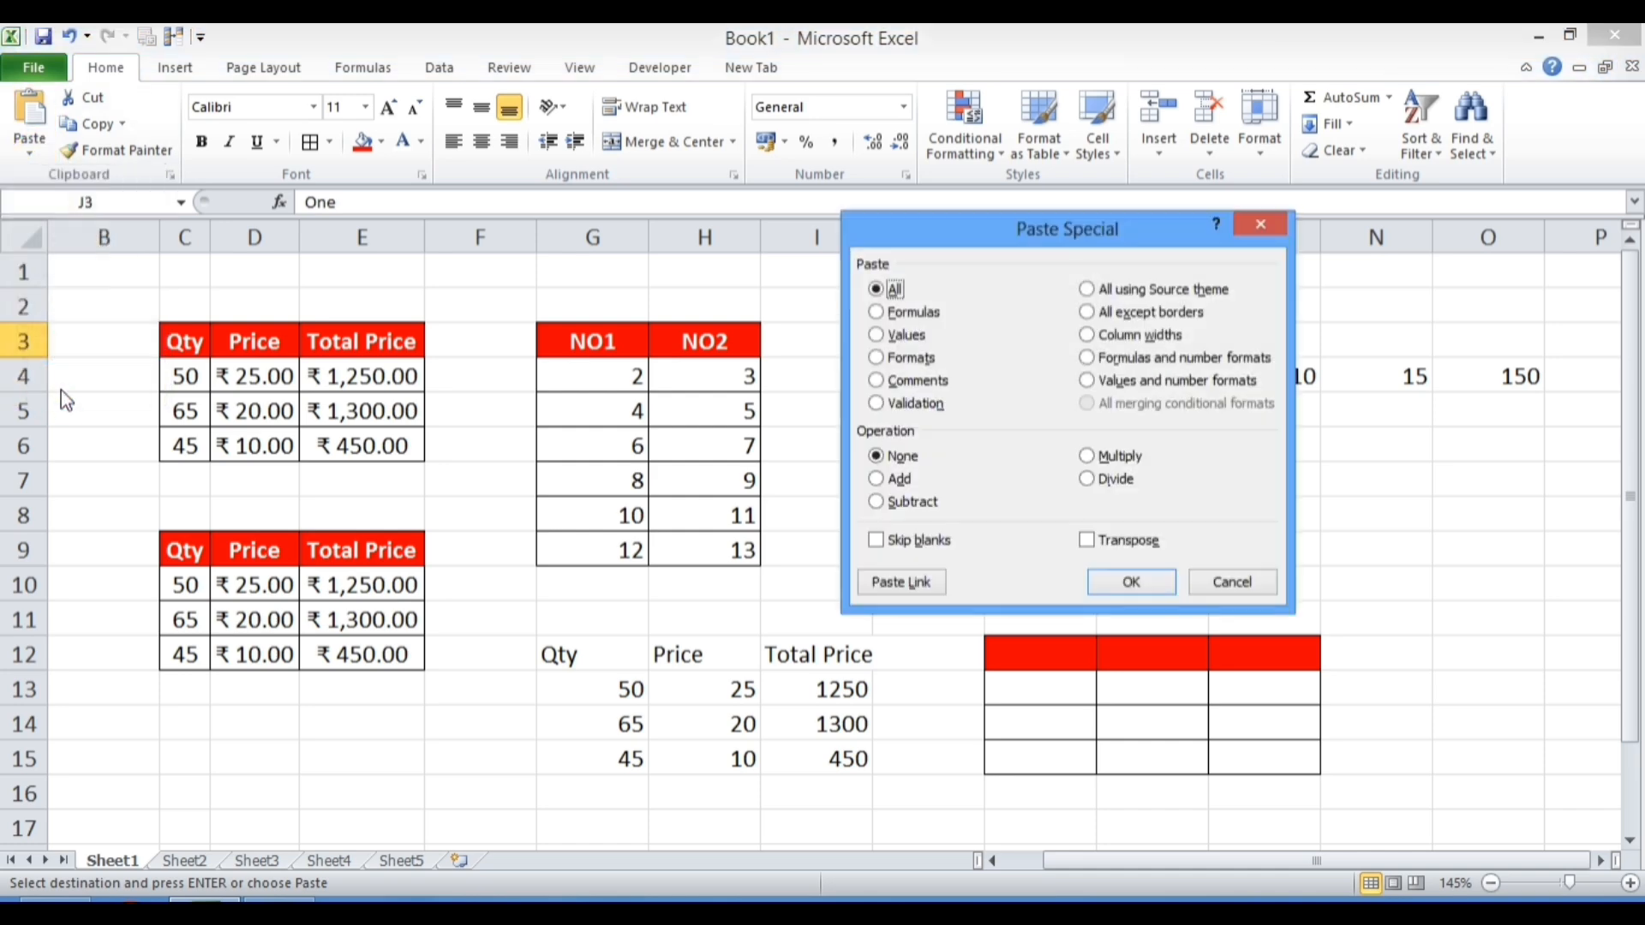
click(877, 542)
drag(964, 234, 582, 201)
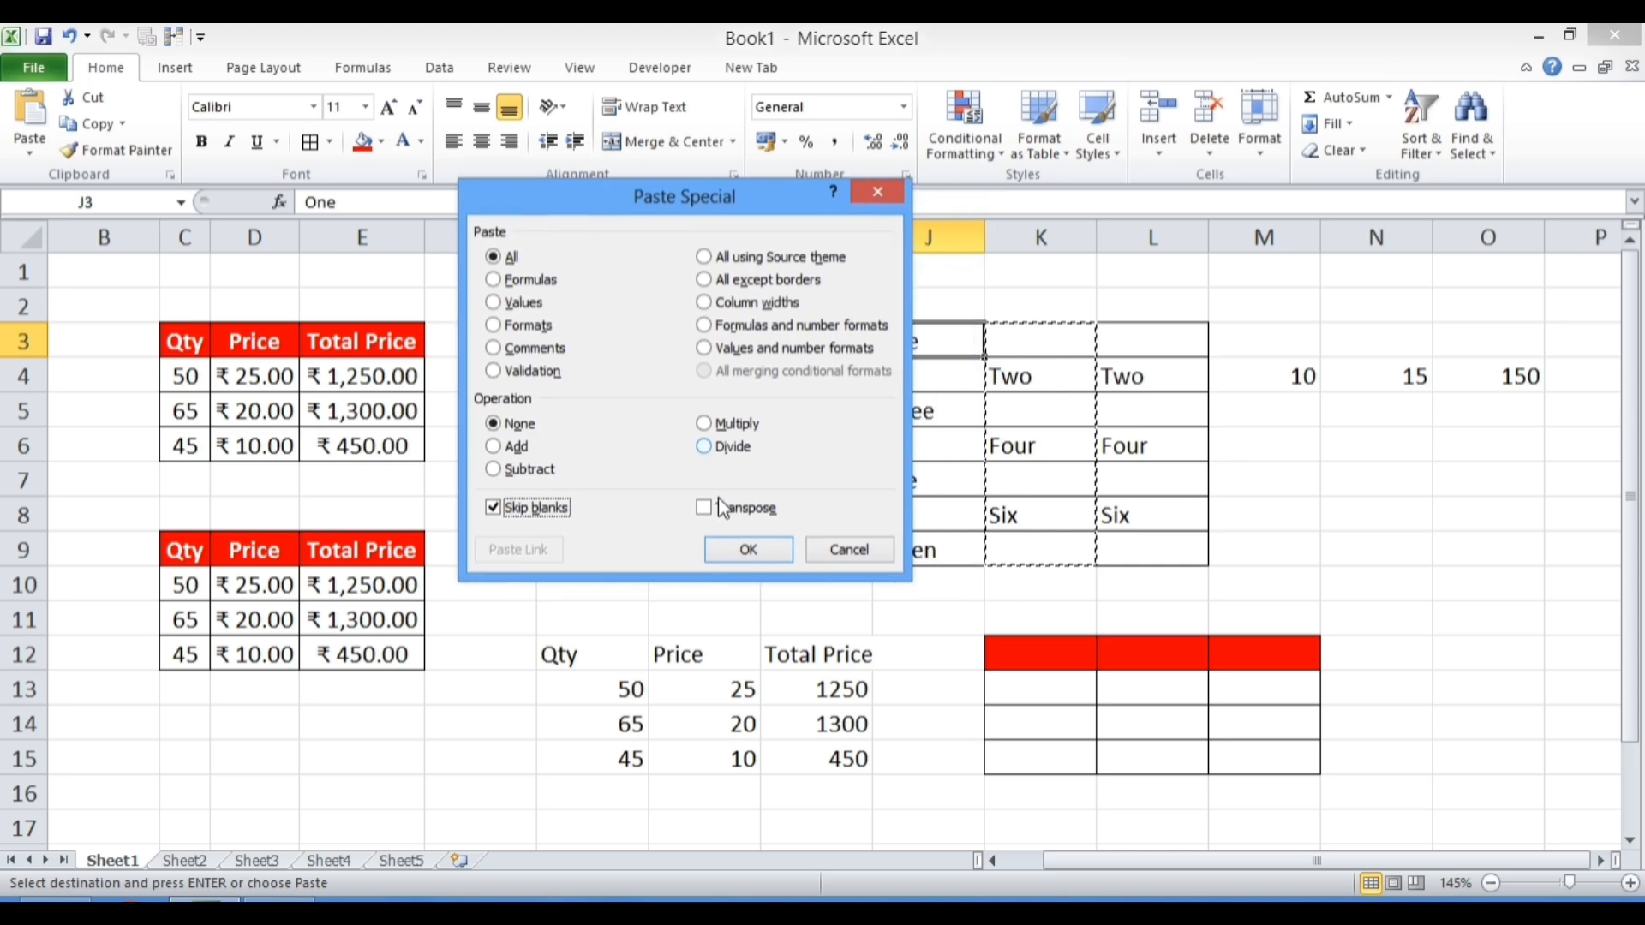
click(736, 549)
Compare K3:K9 with the merged number words in J3:J9 and clear the copy selection
drag(1000, 340, 1000, 549)
drag(908, 334, 925, 549)
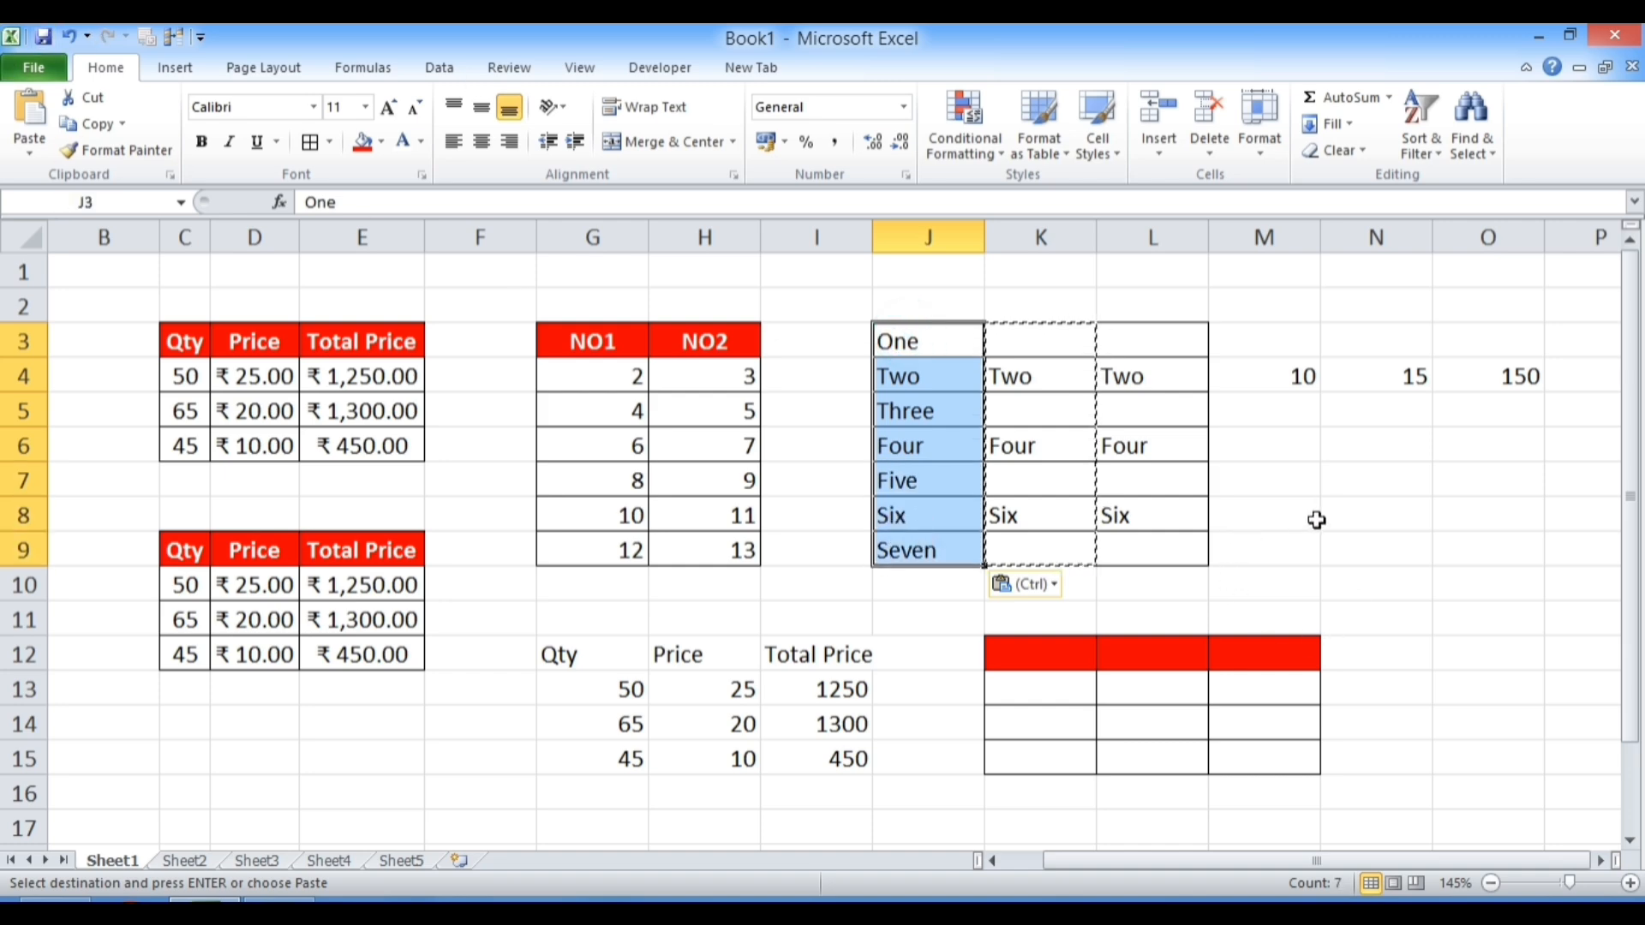
click(1364, 517)
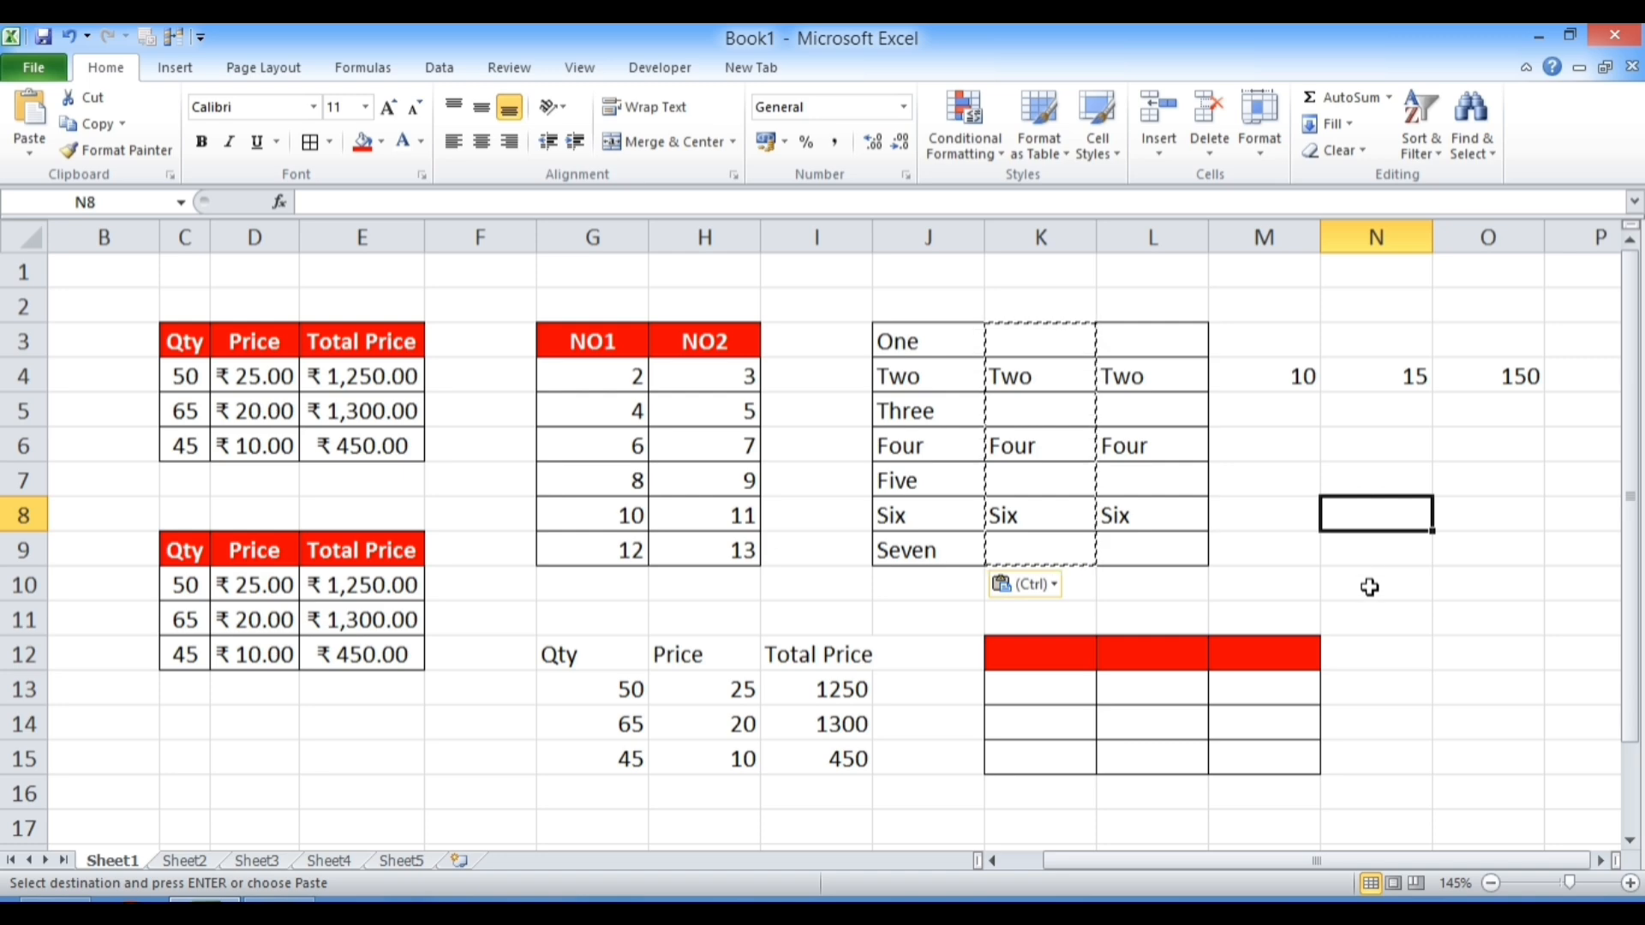
key(Escape)
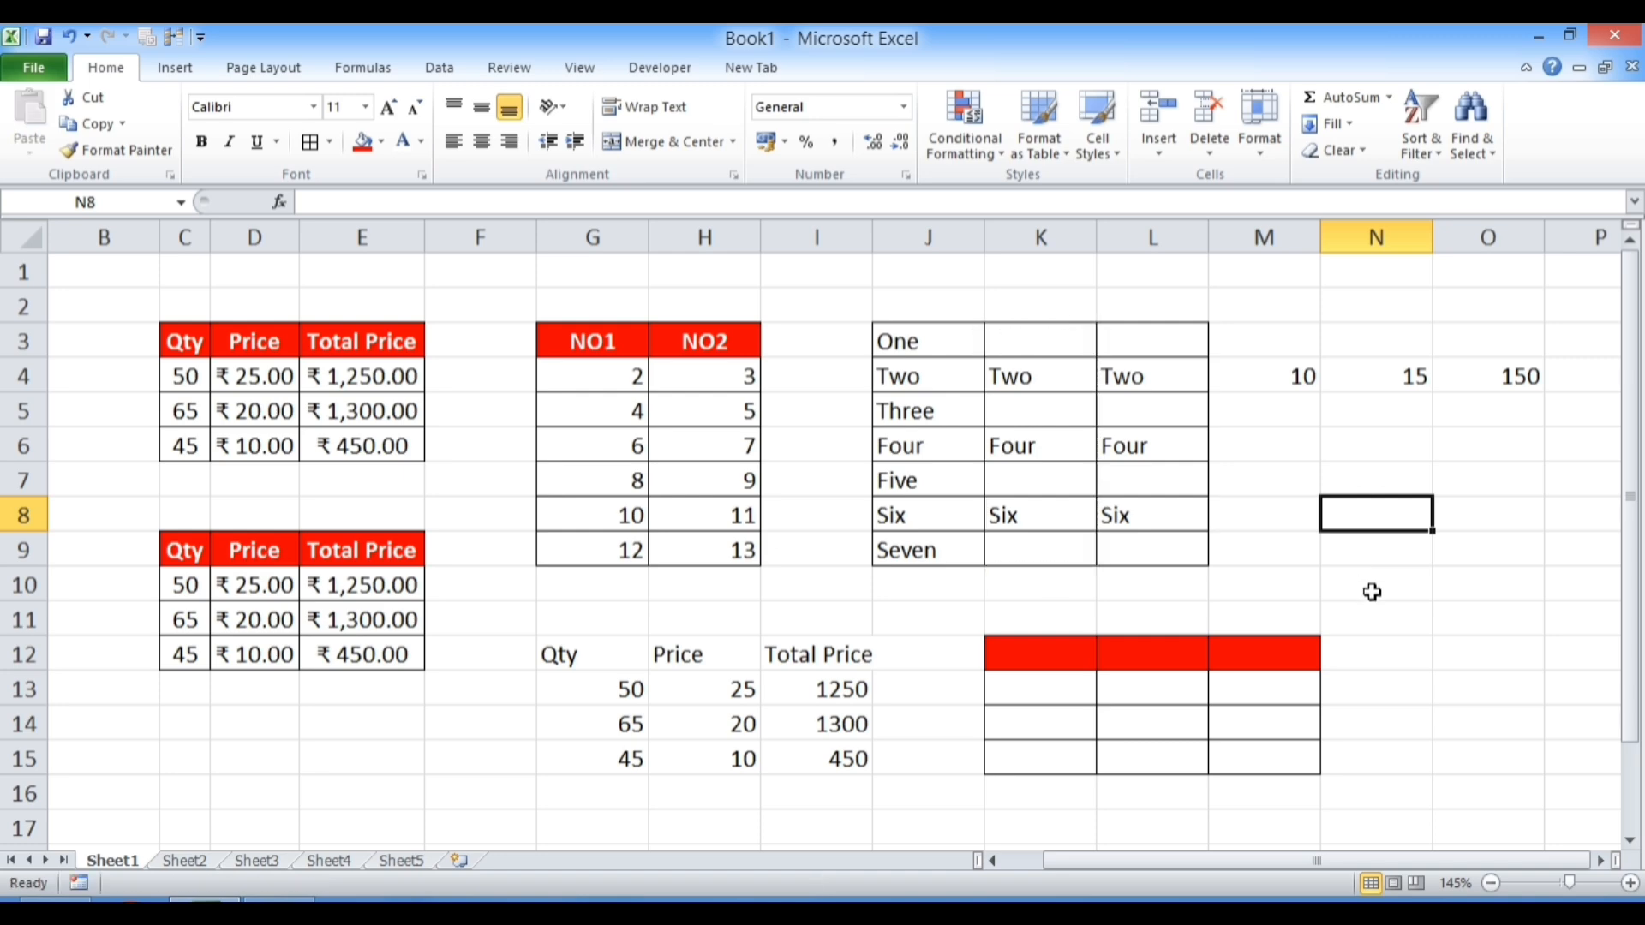
Copy the Qty, Price and Total Price table in C3:E6 and paste it transposed starting at C15
drag(183, 341, 382, 460)
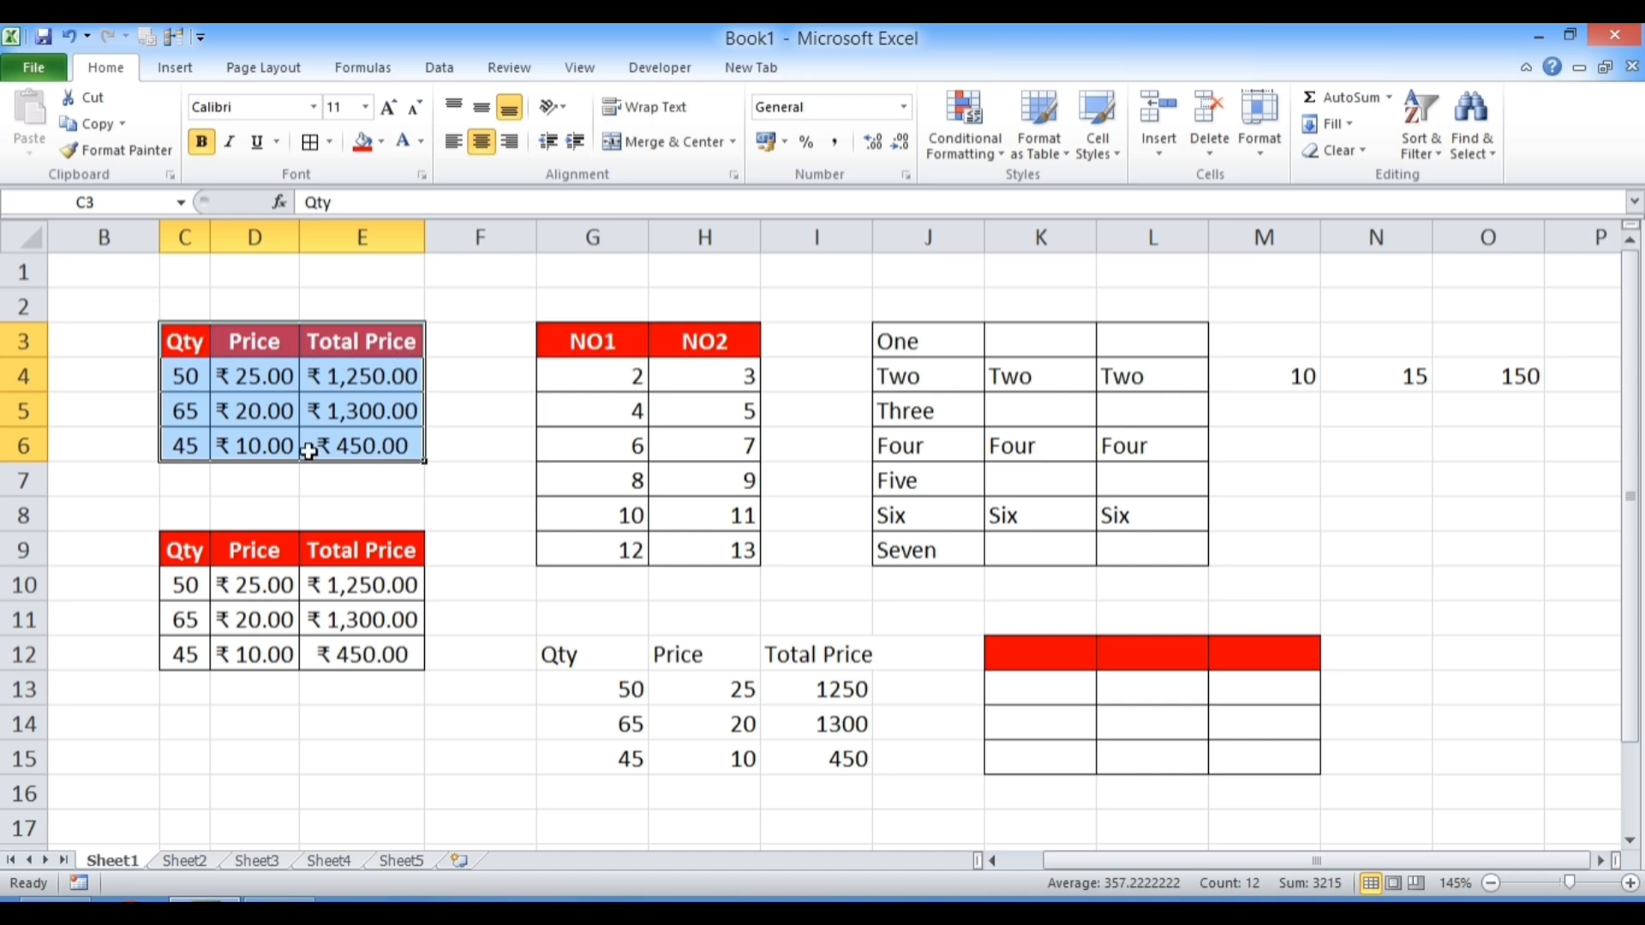
click(96, 129)
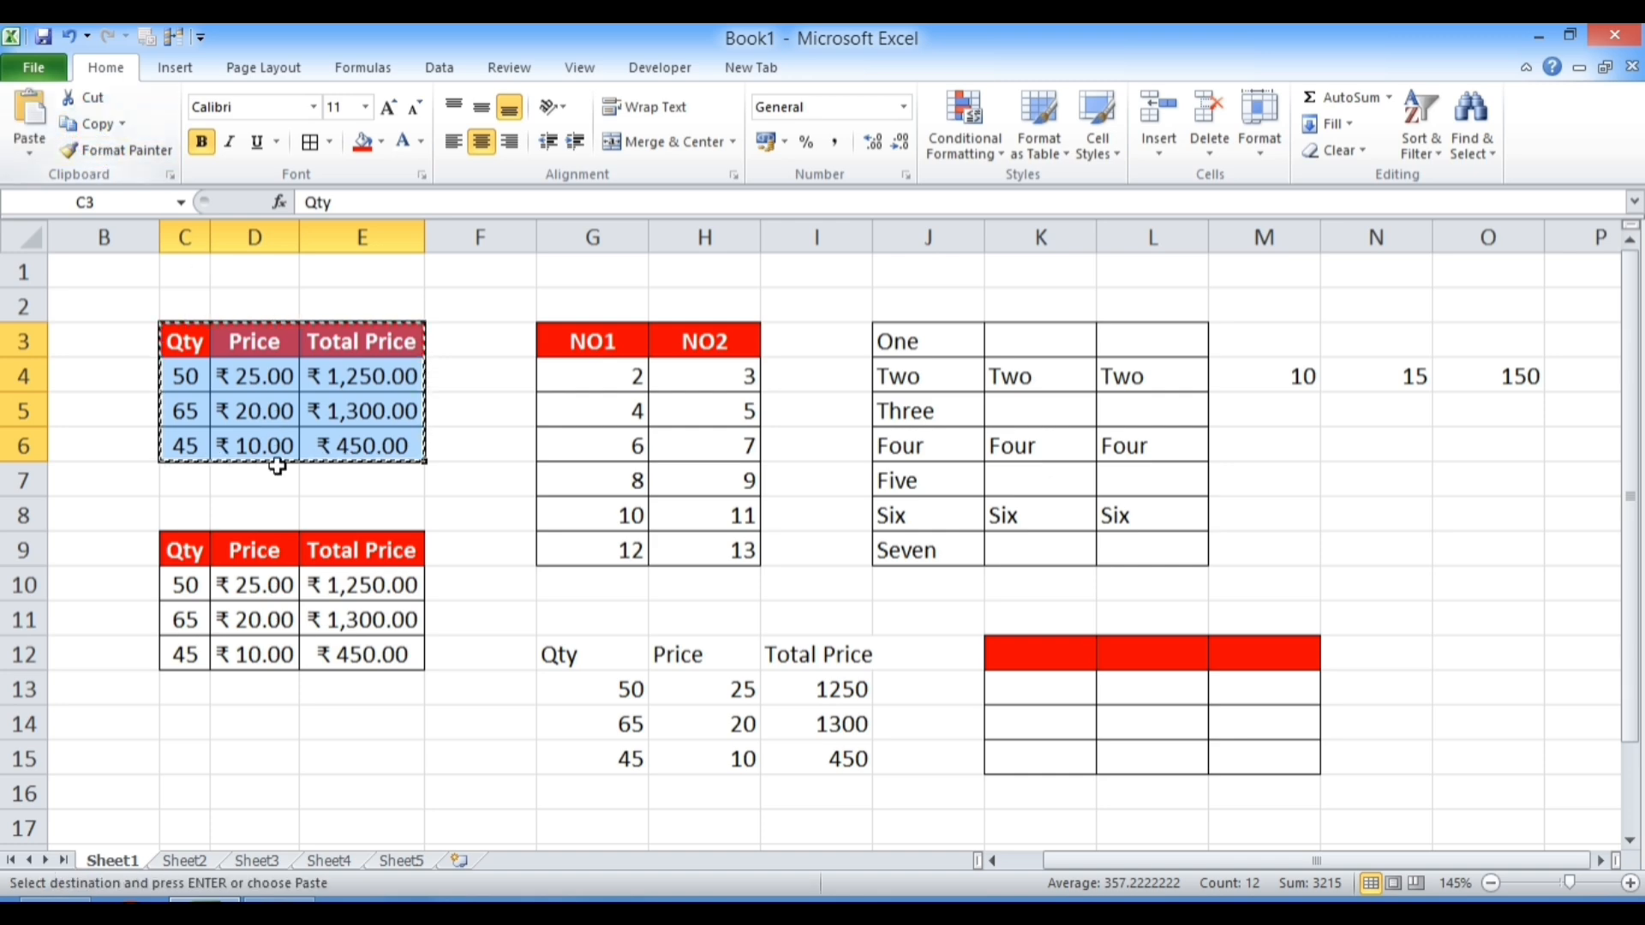
scroll(274, 467, down, 1)
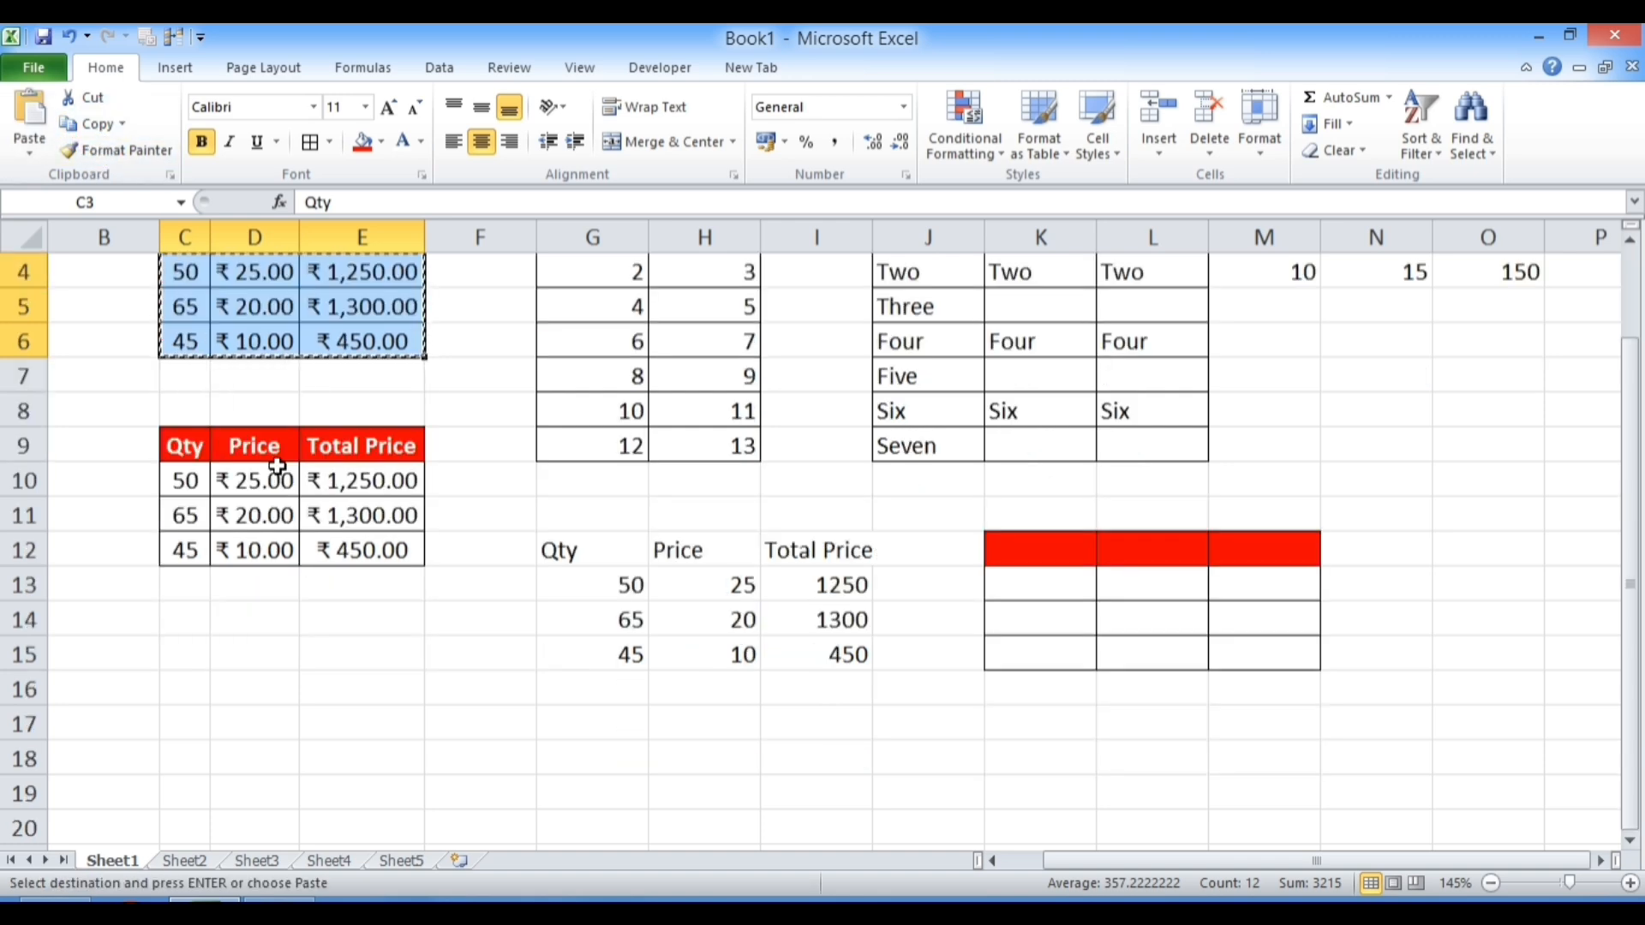
click(202, 661)
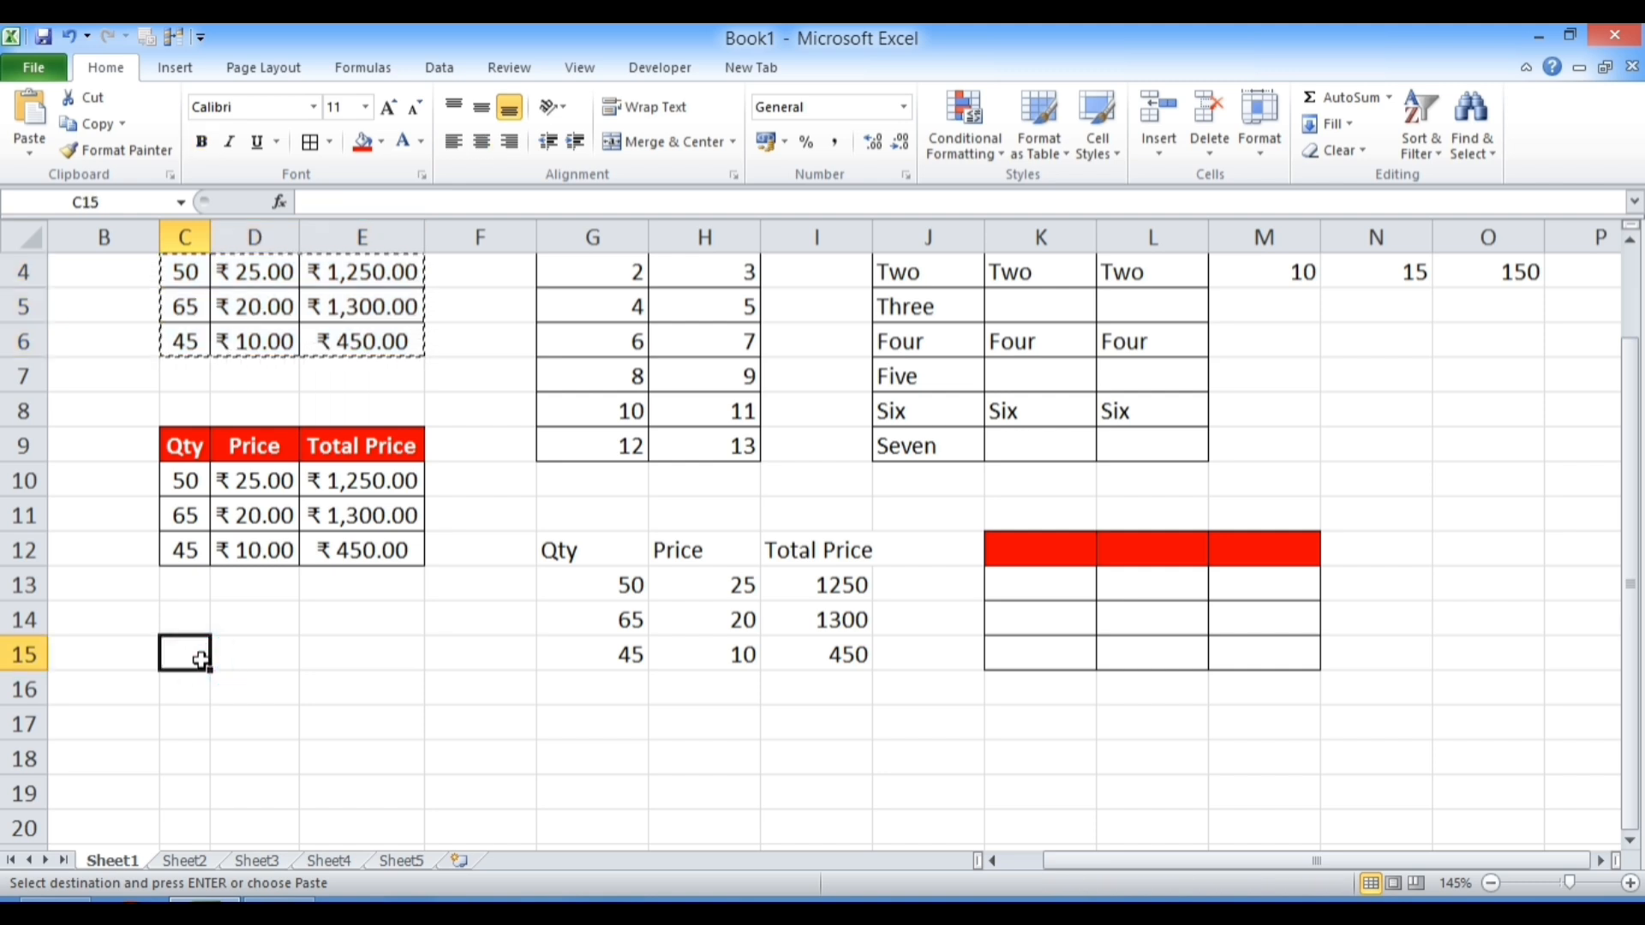
click(29, 153)
click(73, 390)
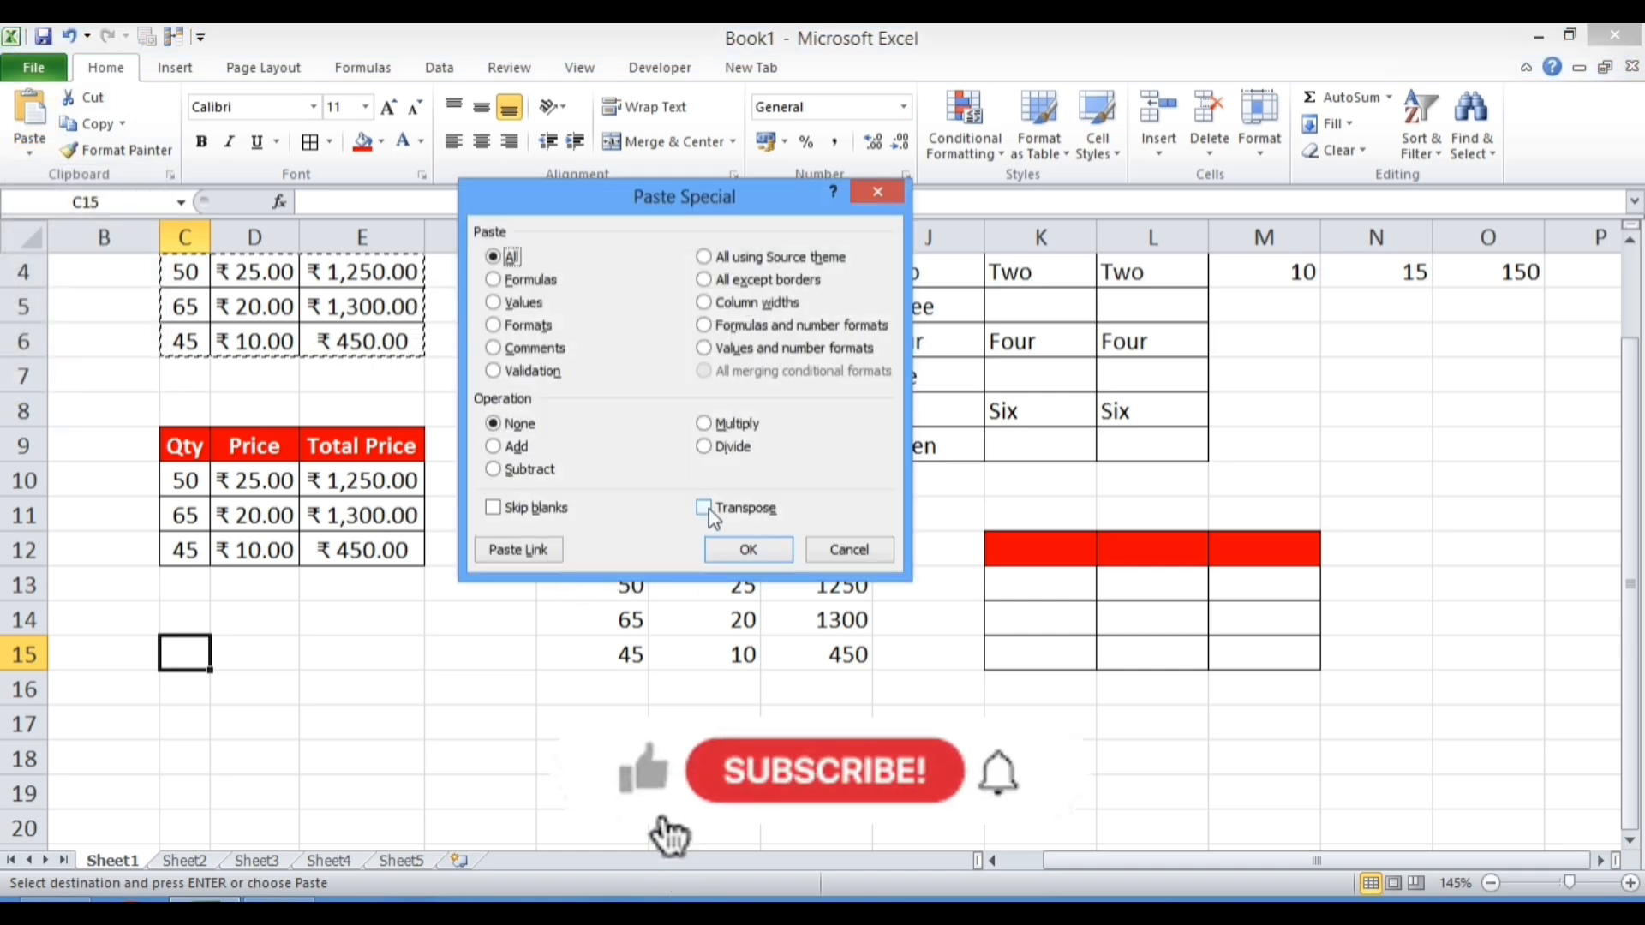
click(704, 509)
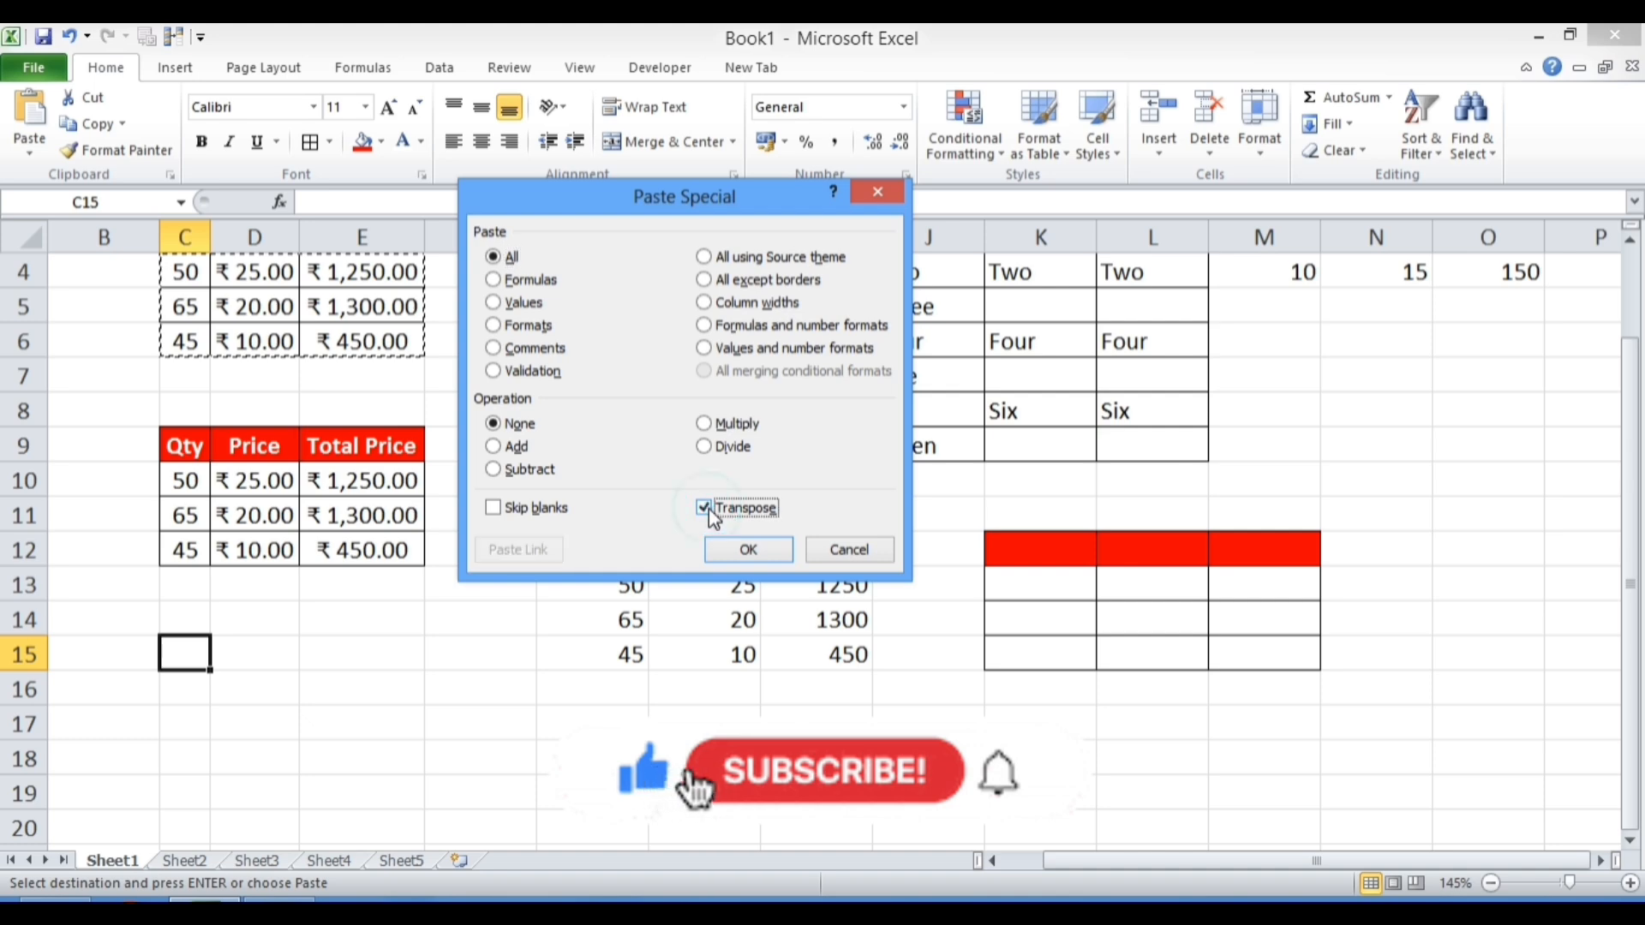
click(749, 549)
Compare the original table in C3:E6 with its transposed copy in C15:F17
scroll(506, 638, up, 1)
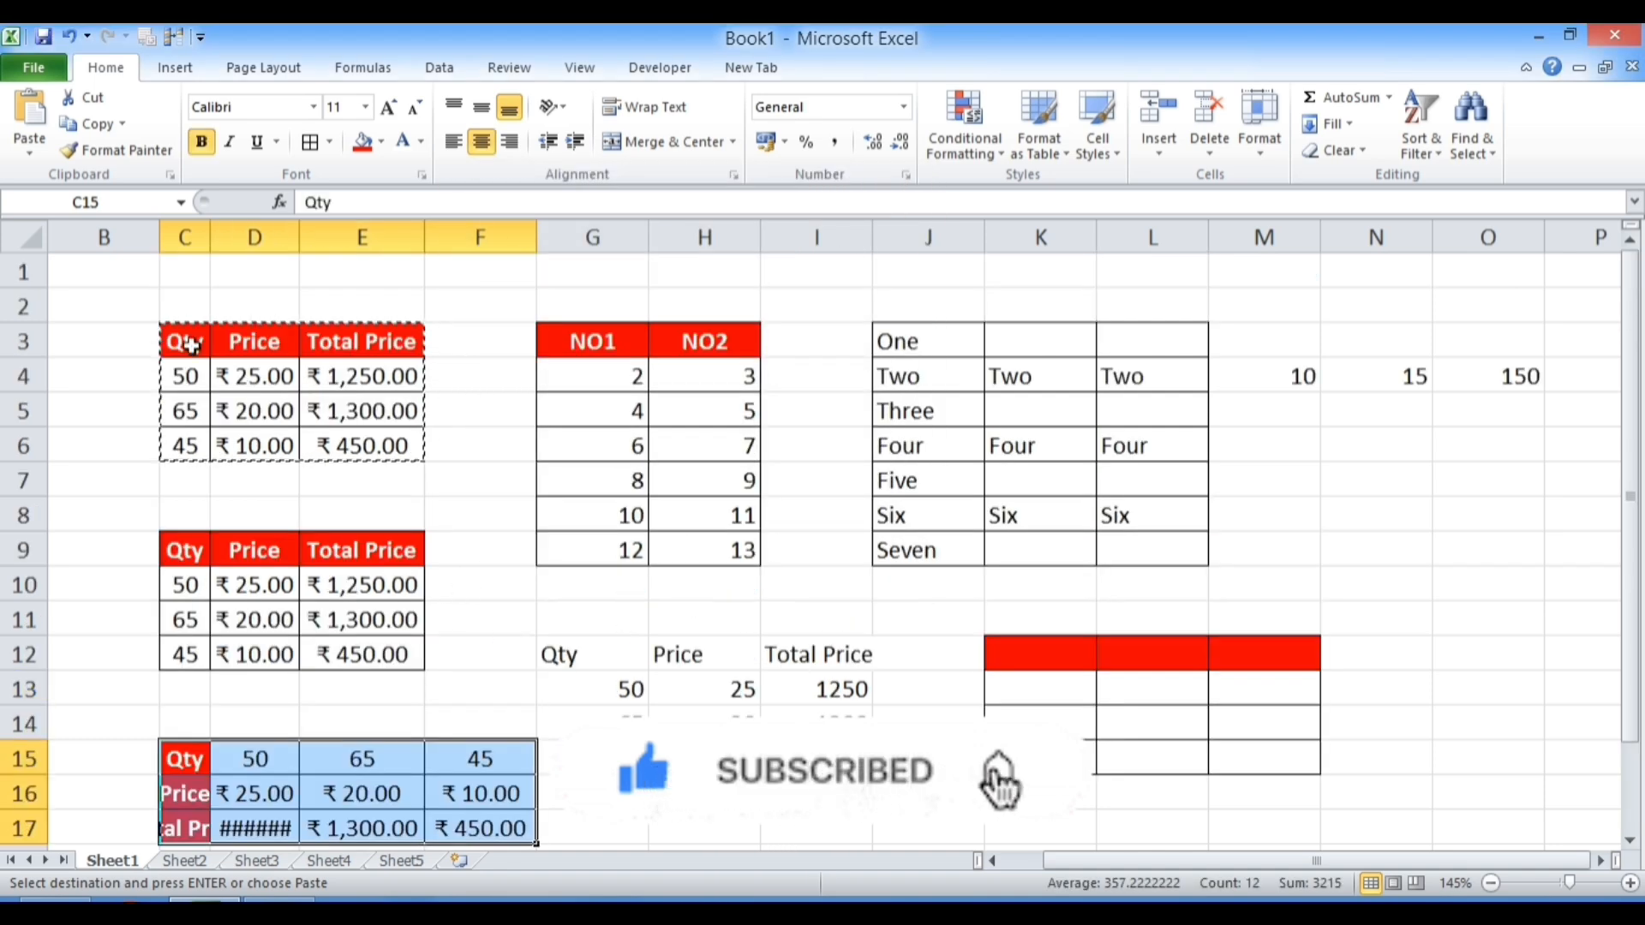
drag(178, 338, 382, 443)
scroll(381, 443, down, 2)
drag(183, 546, 525, 624)
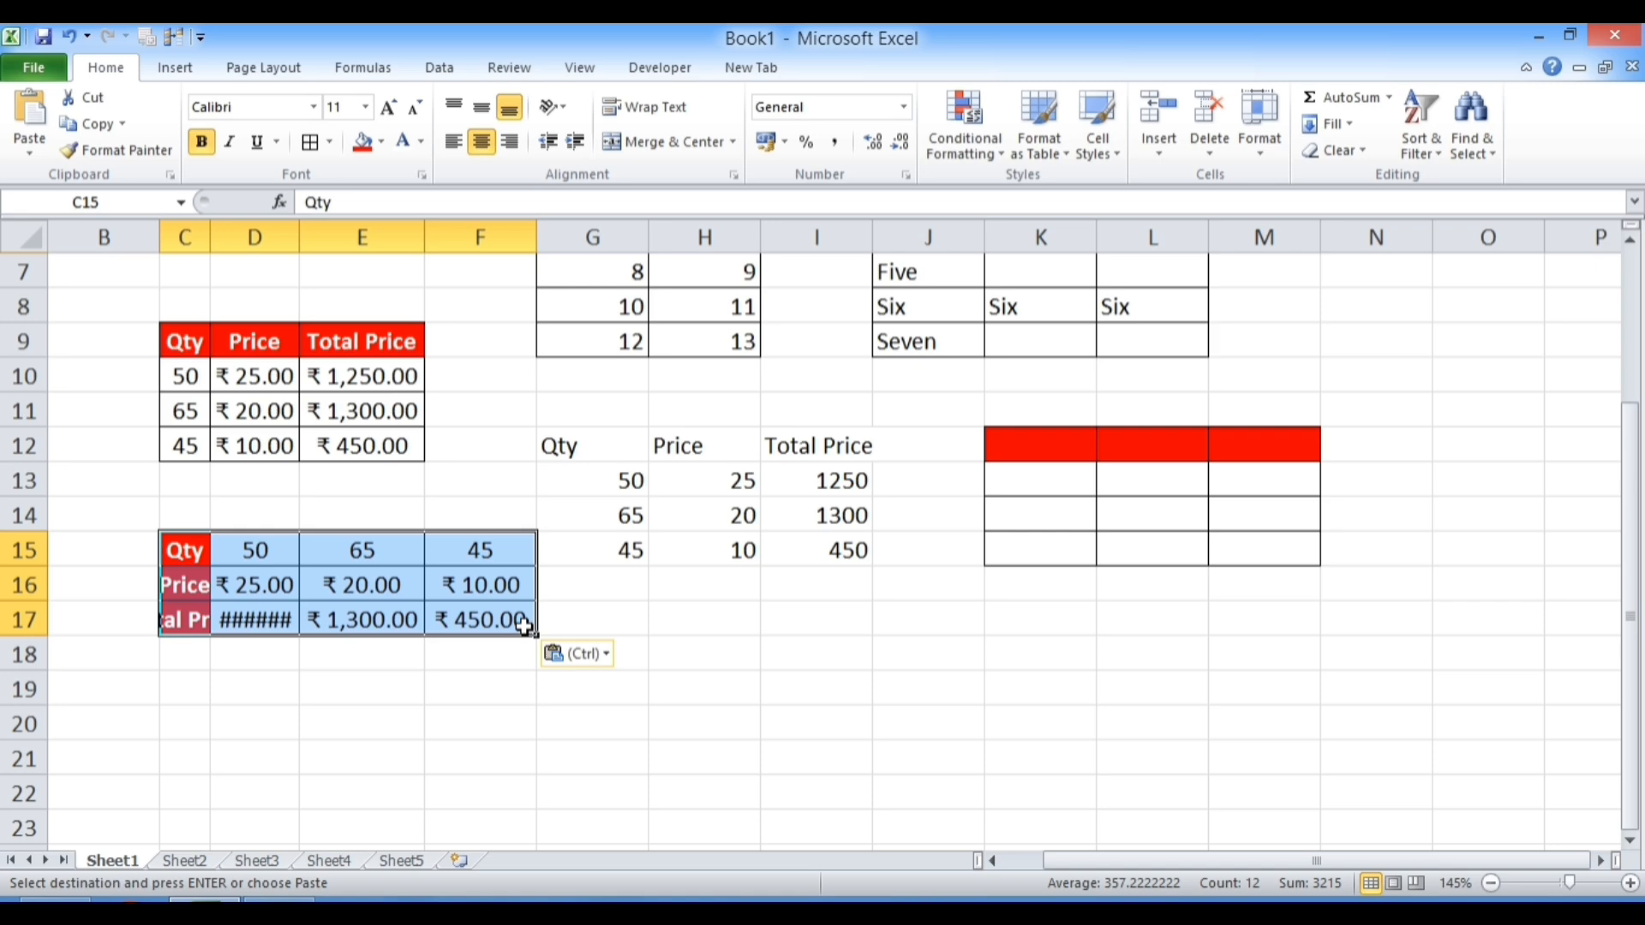
click(477, 691)
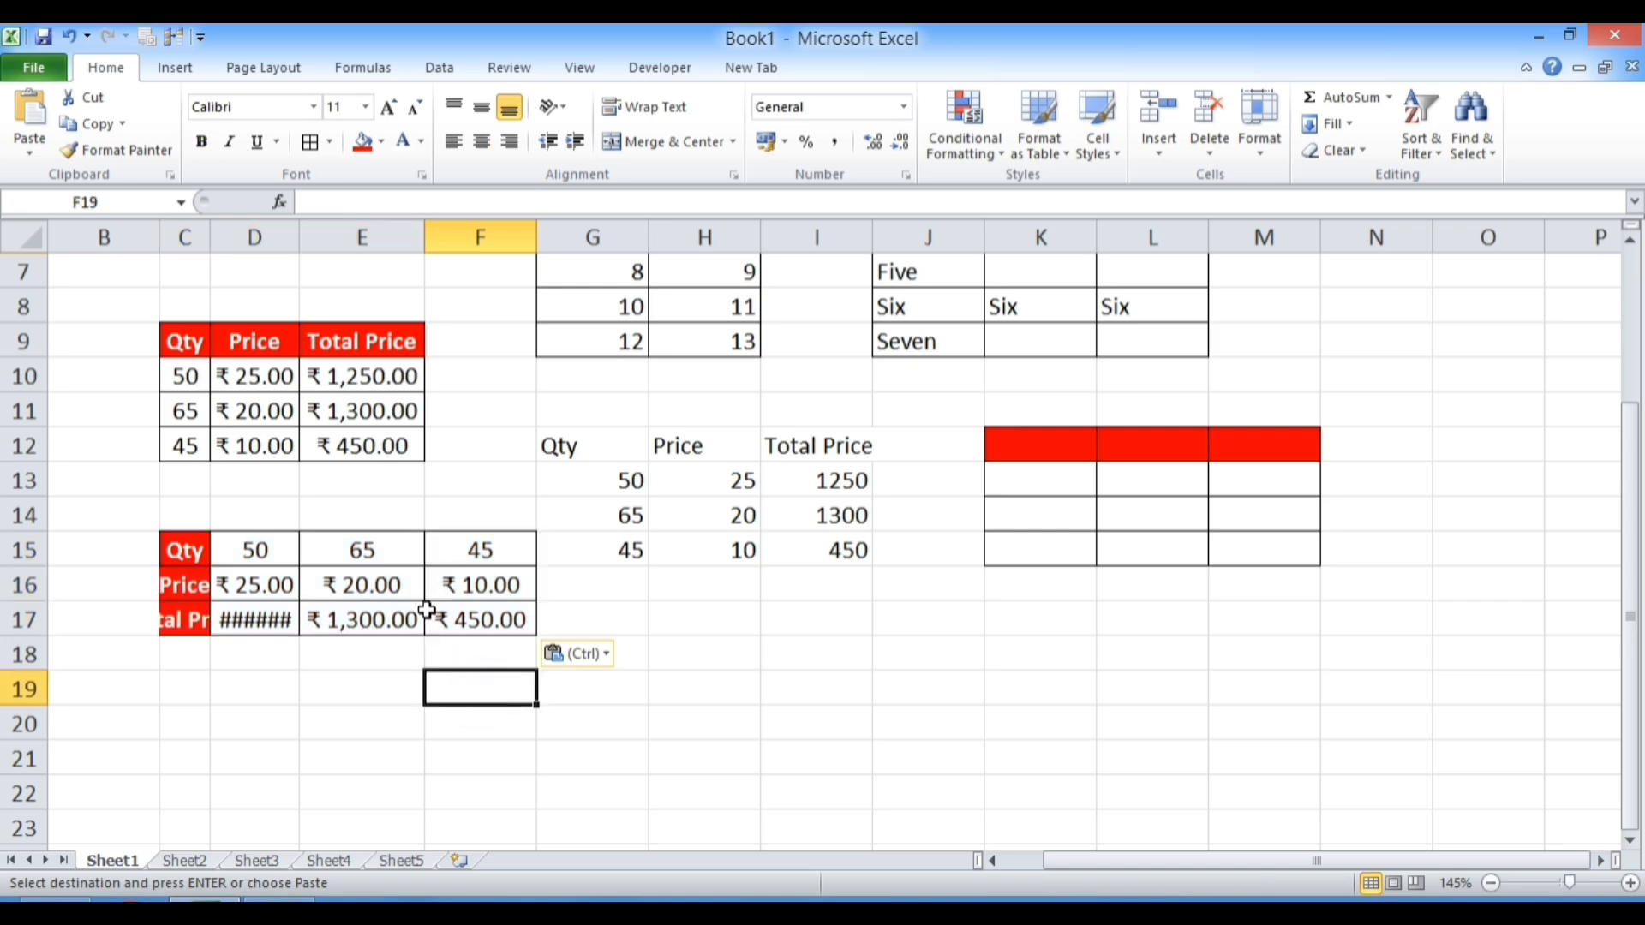
scroll(426, 610, up, 2)
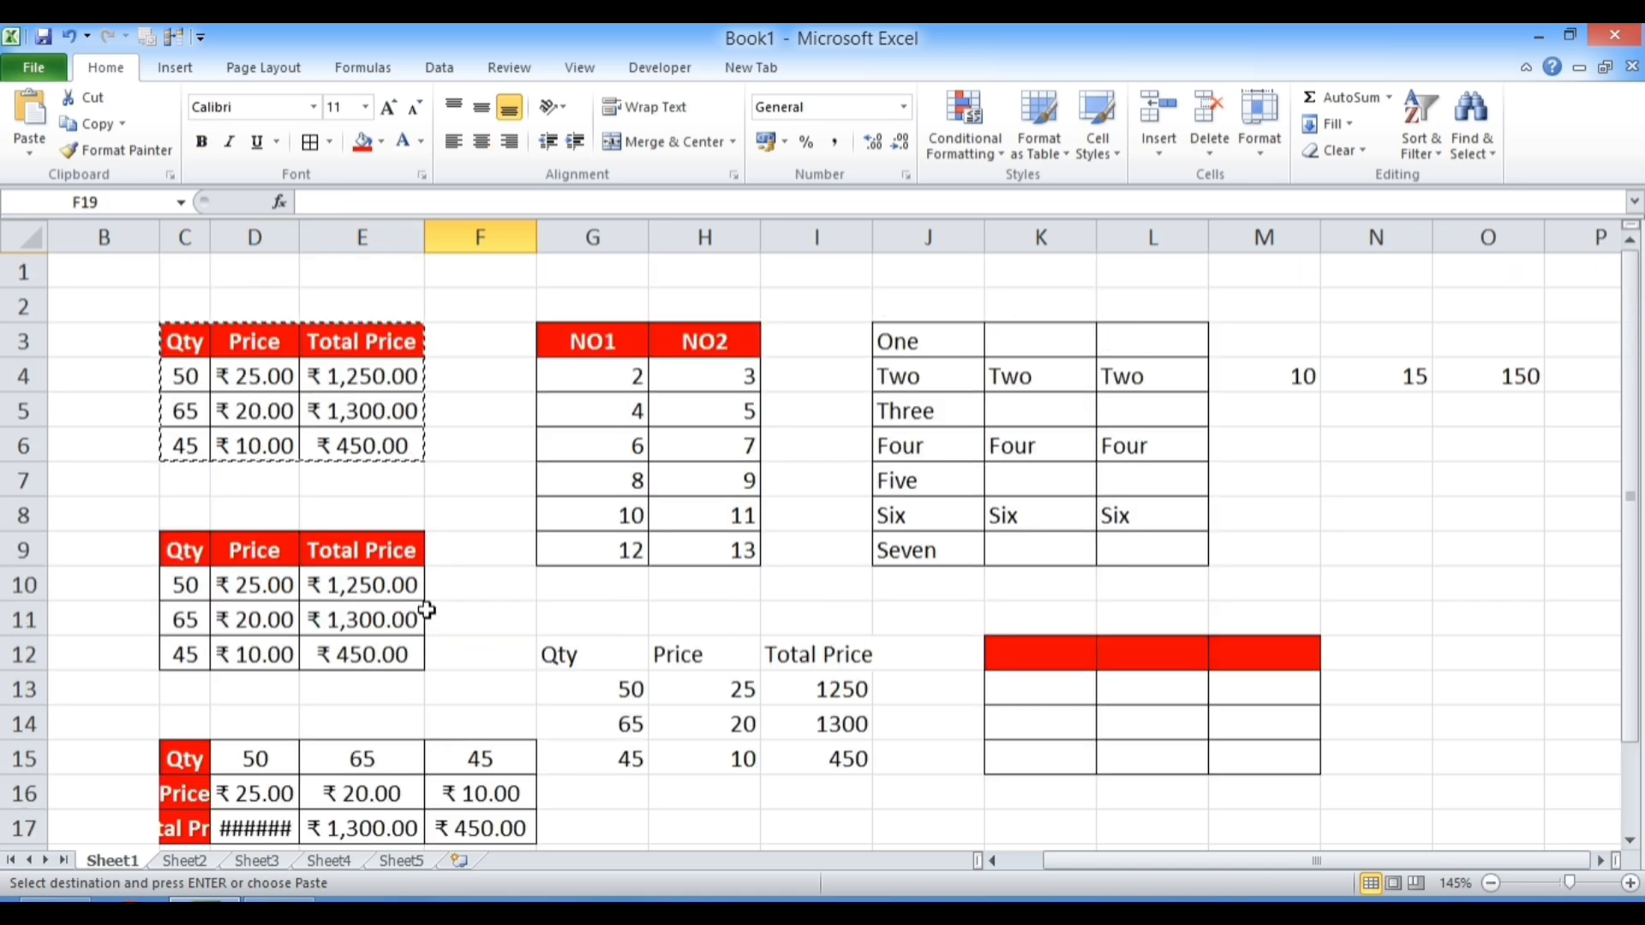
Look through Sheet2, Sheet3, Sheet4 and Sheet5 as paste destinations for the C3:E6 table and return to Sheet1
drag(185, 341, 388, 462)
click(174, 858)
click(256, 861)
click(319, 861)
click(394, 862)
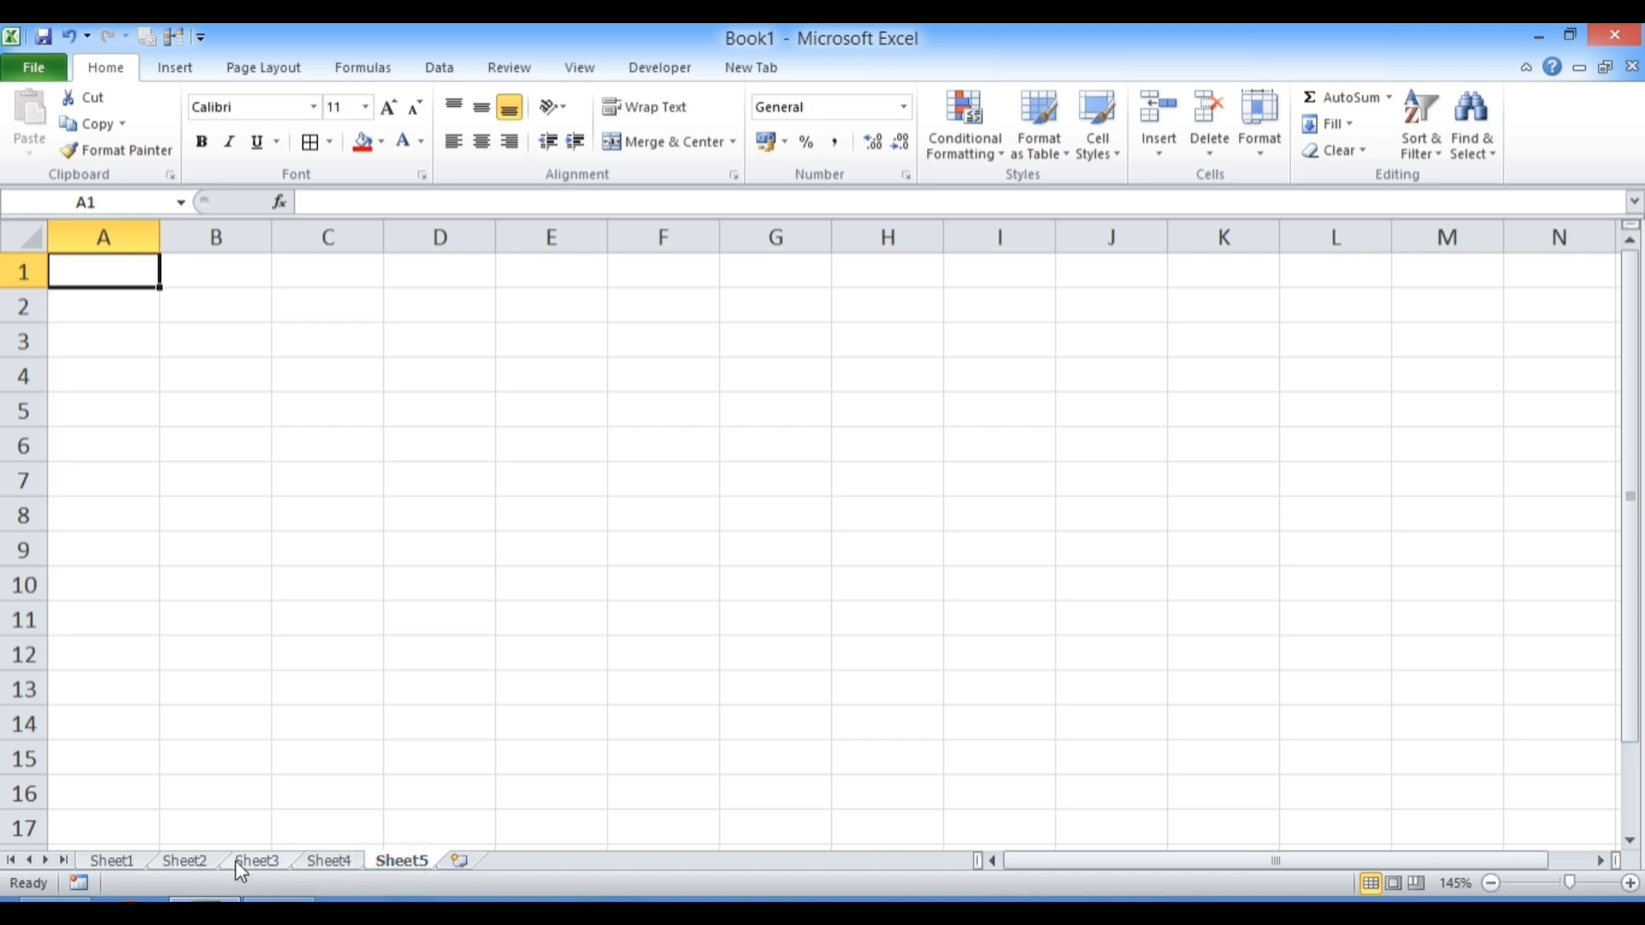
click(114, 861)
Copy the table in C3:E6, group Sheet2 through Sheet5 and paste it into all of them at C7
drag(182, 342, 381, 466)
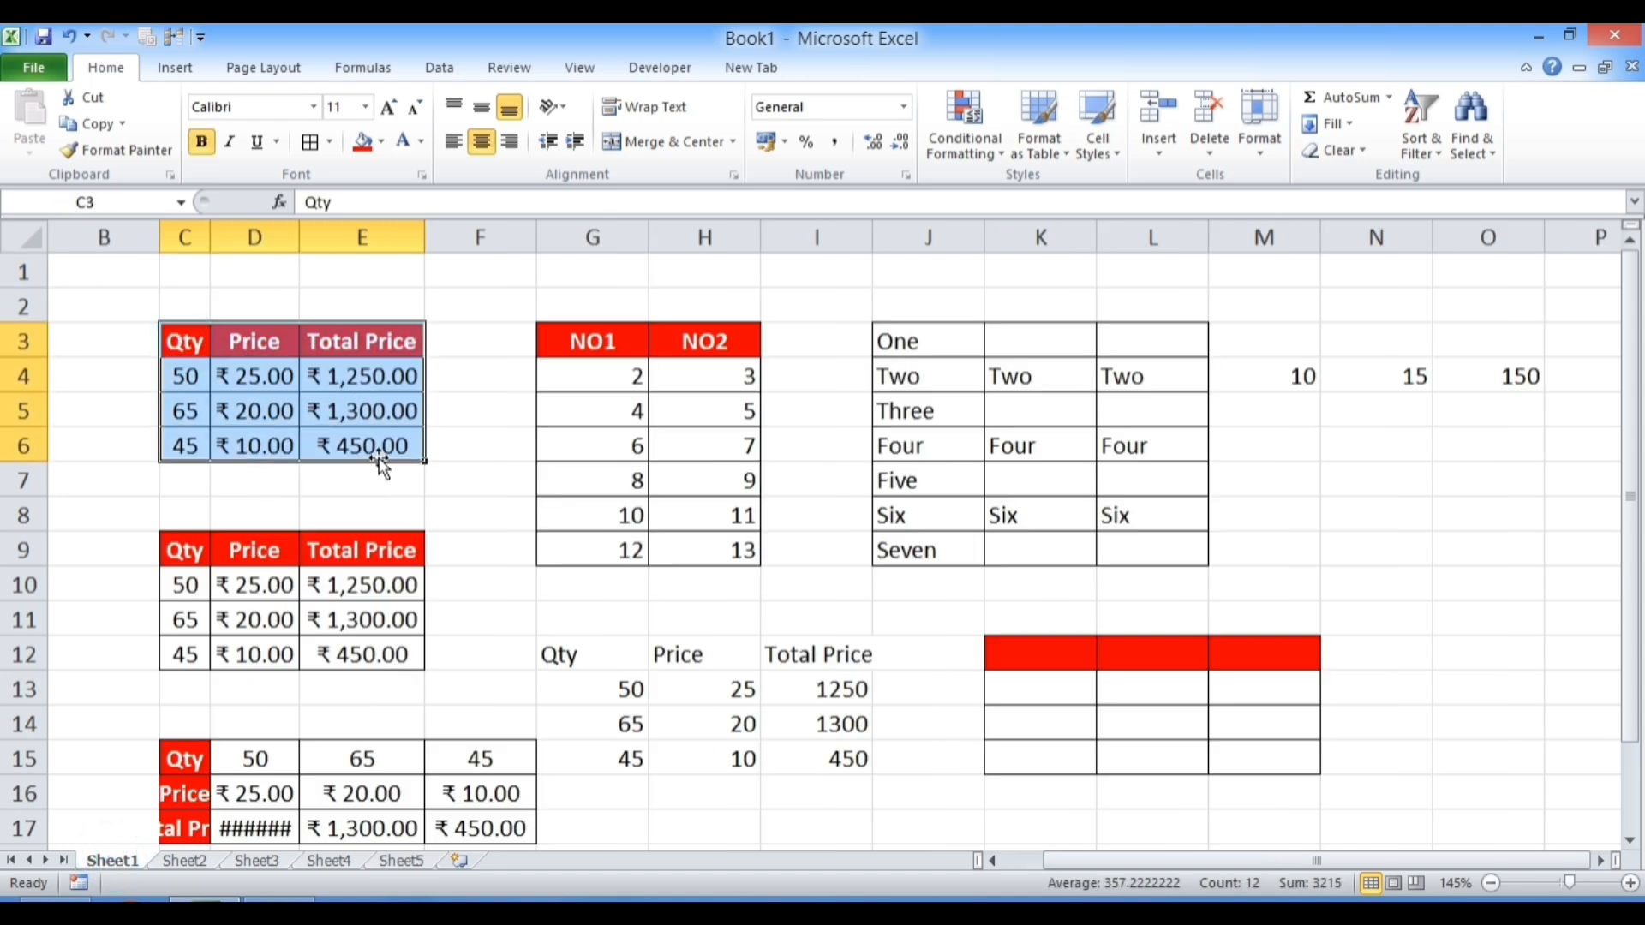
click(103, 126)
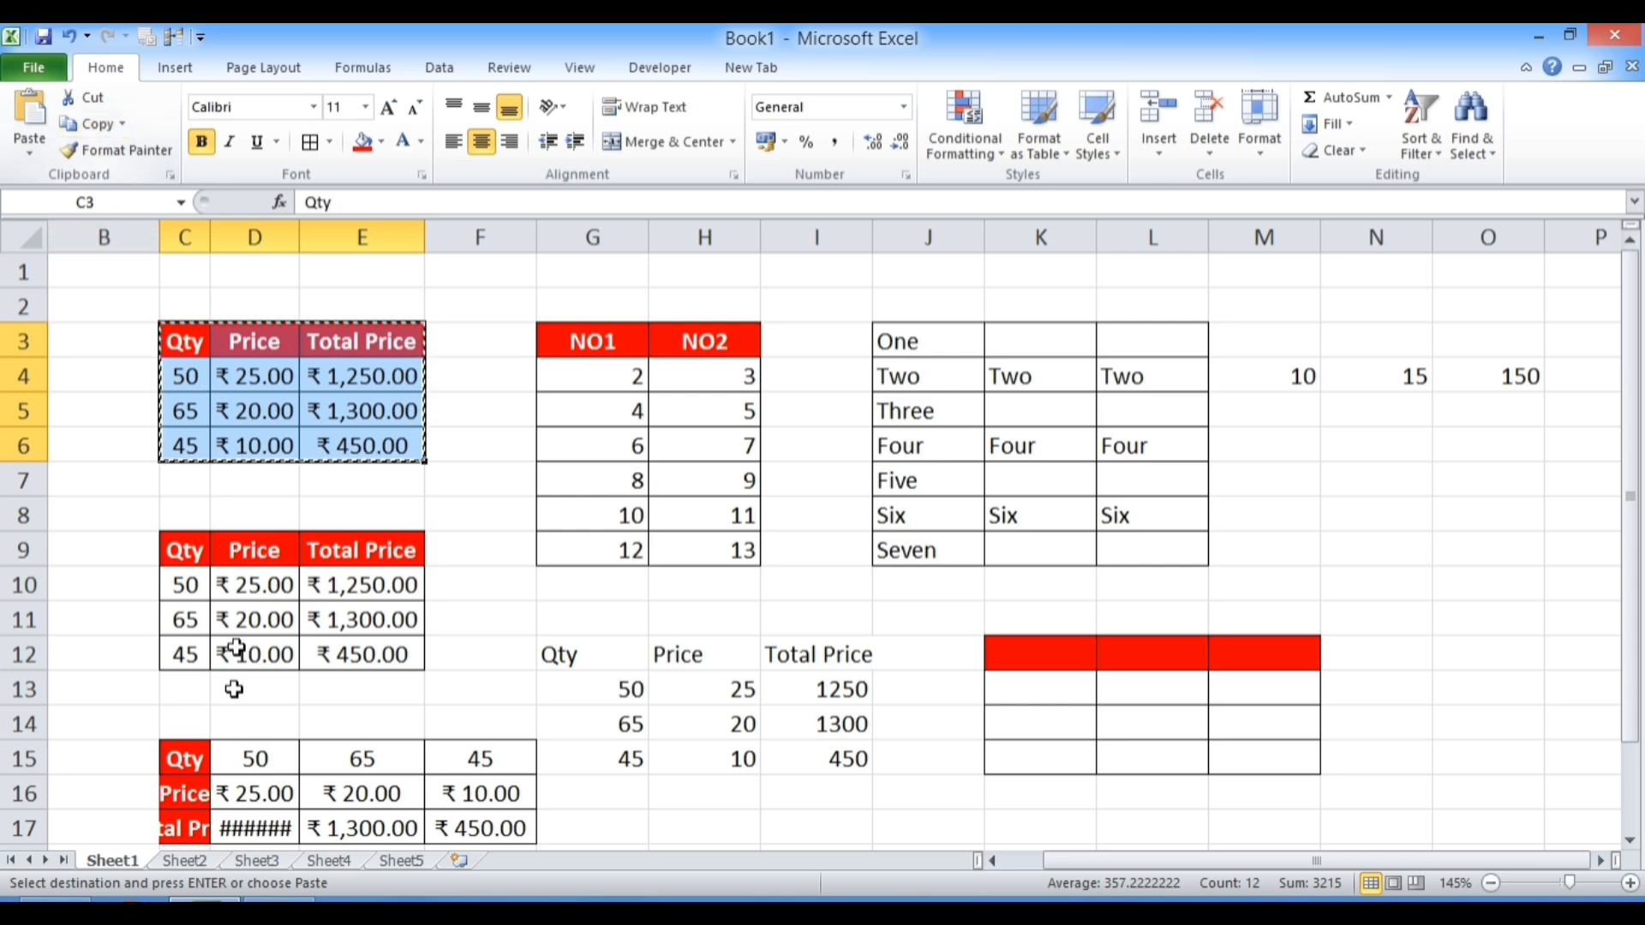
click(184, 860)
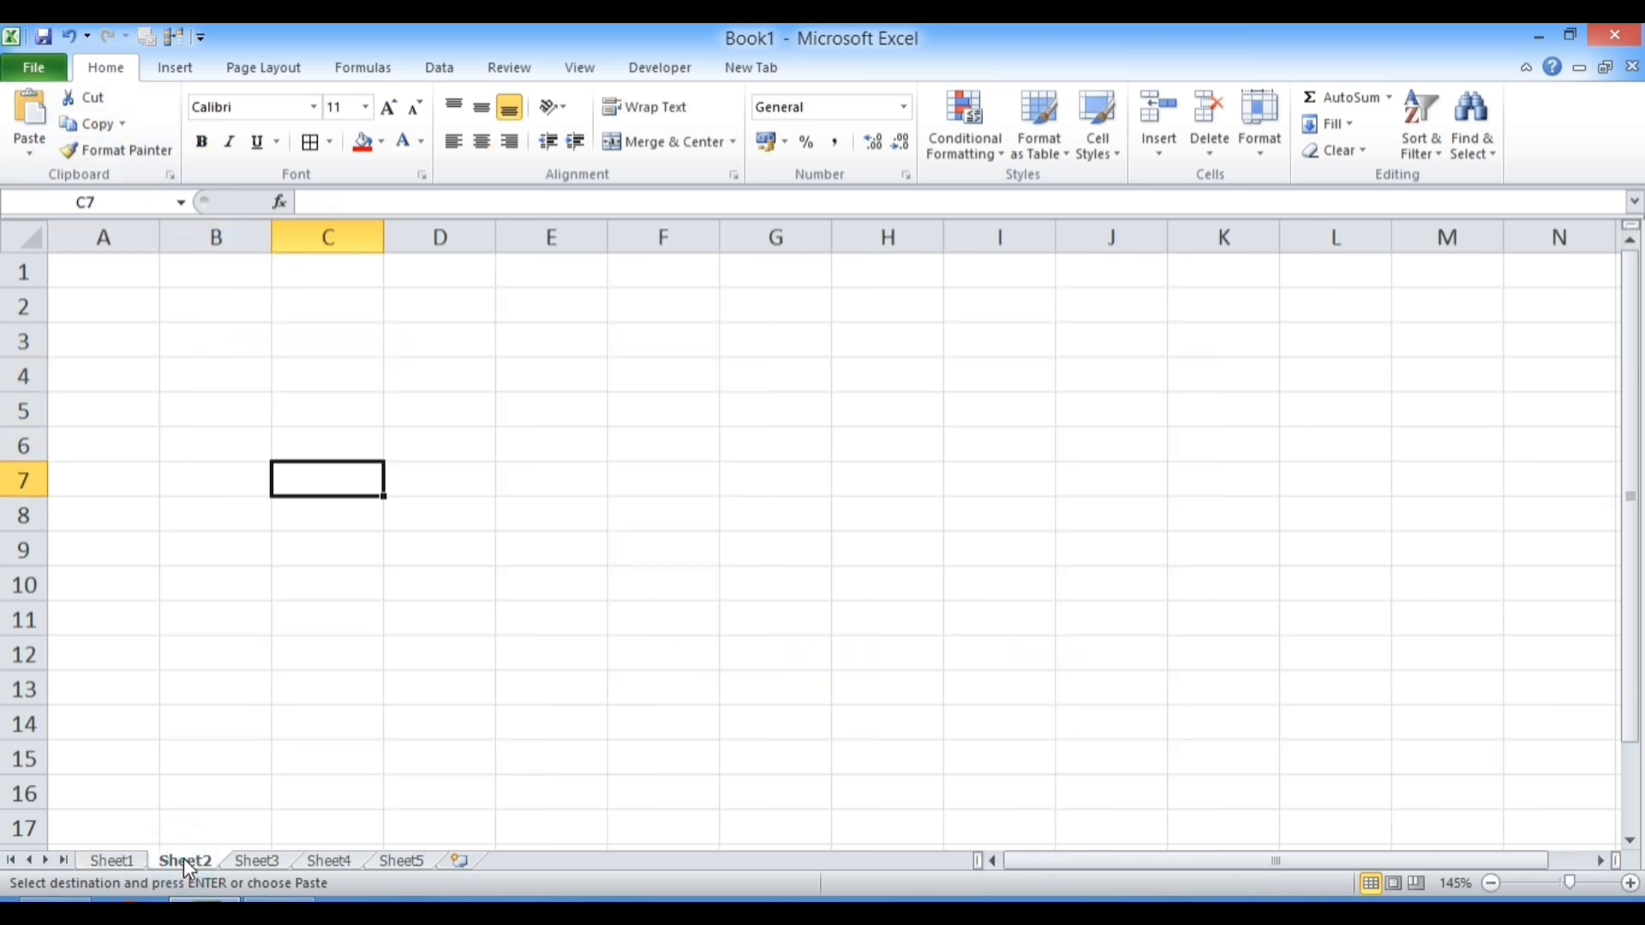
ctrl+click(258, 860)
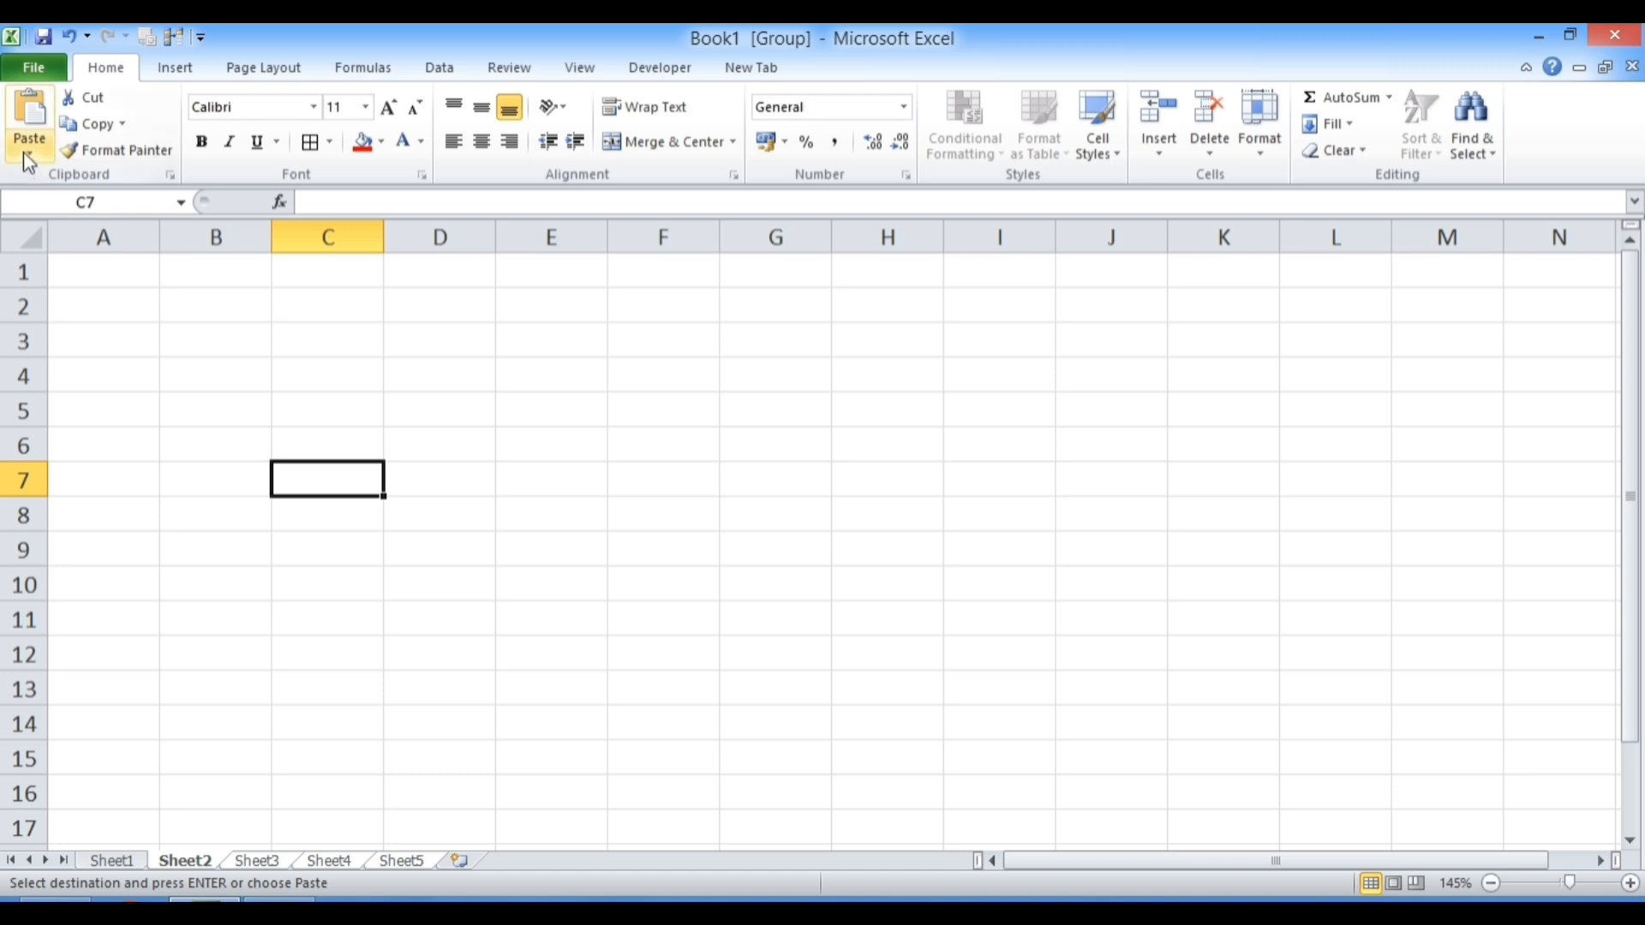
click(29, 120)
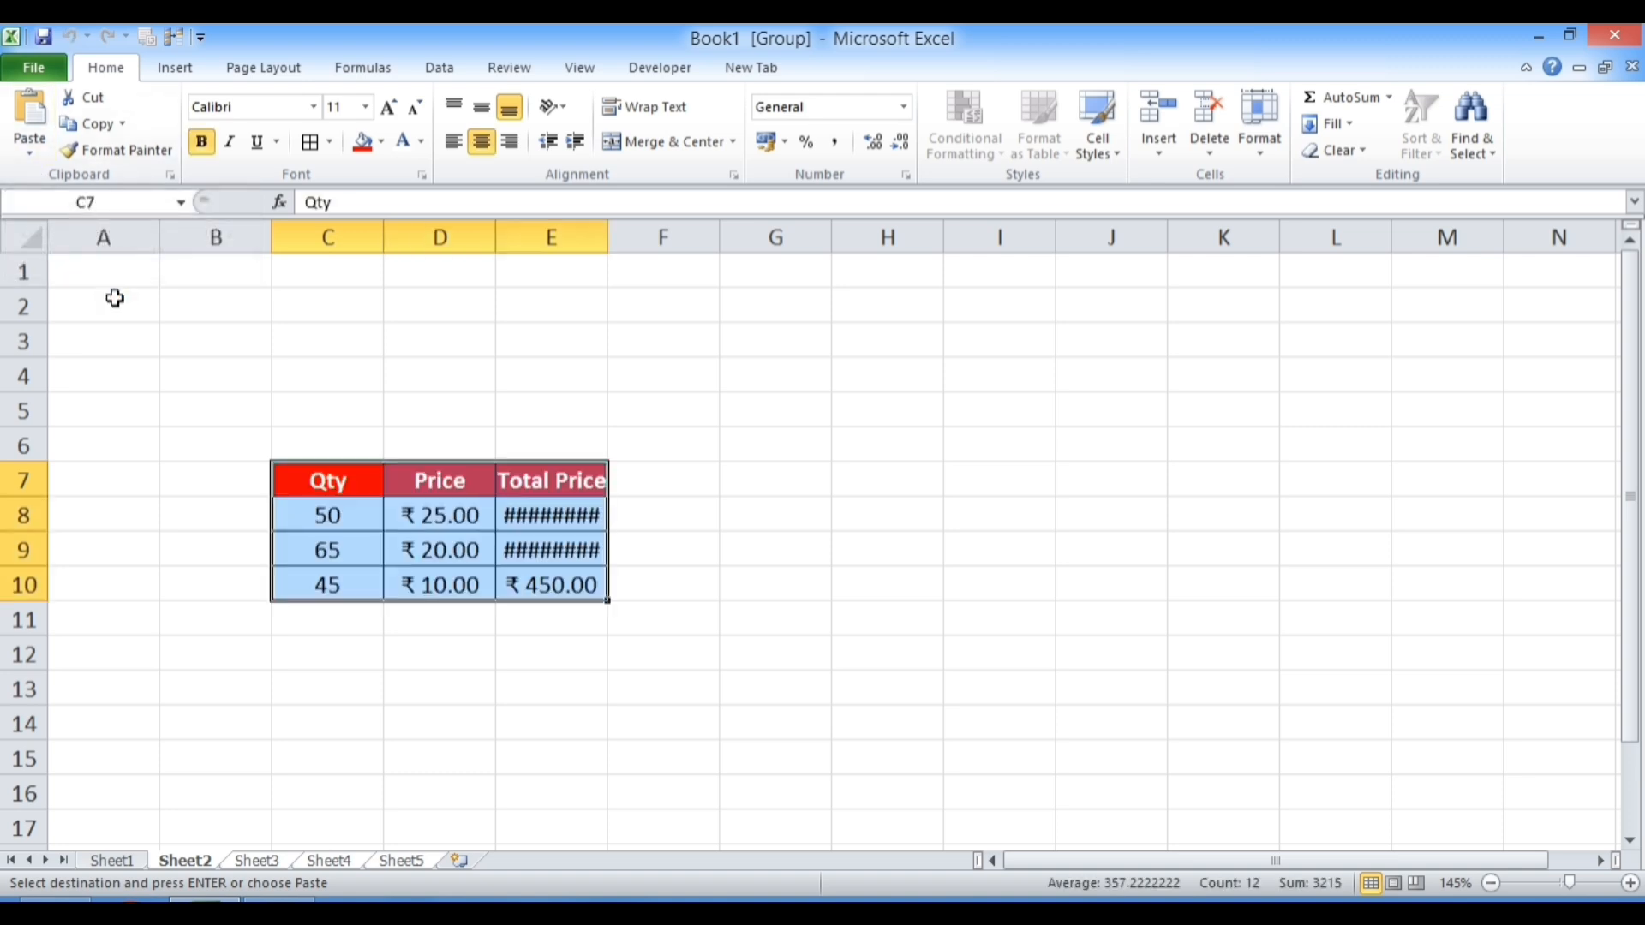
Ungroup the sheets by returning to Sheet1, and check the pasted table on Sheet2, Sheet3, Sheet4 and Sheet5
click(109, 862)
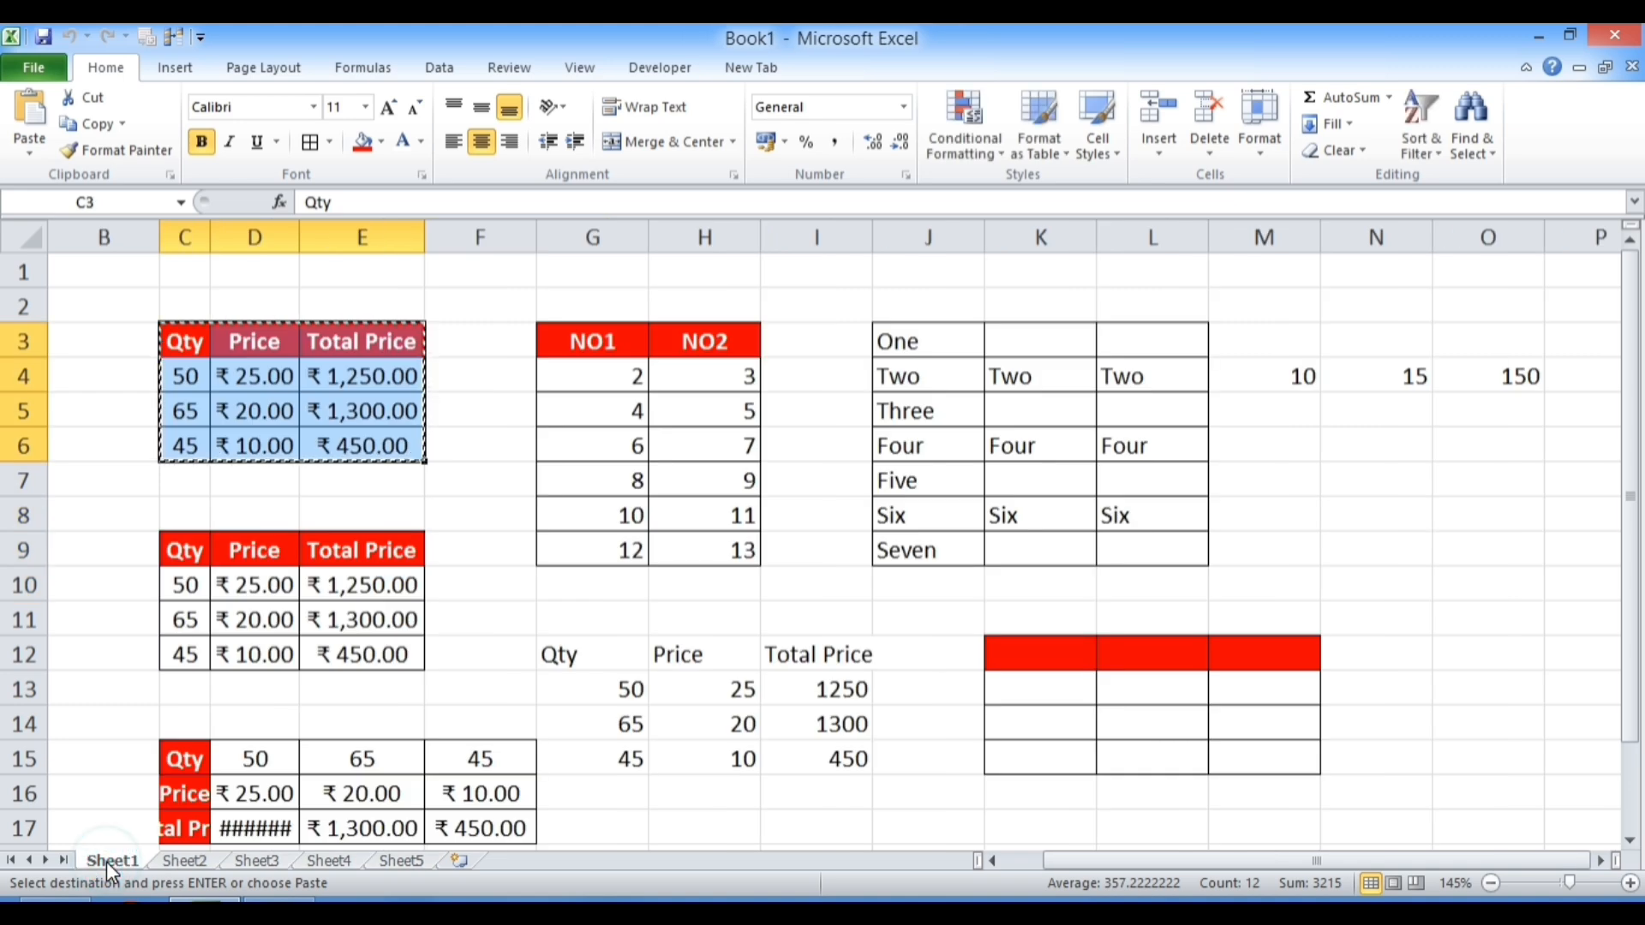
click(183, 861)
click(256, 861)
click(329, 862)
click(403, 862)
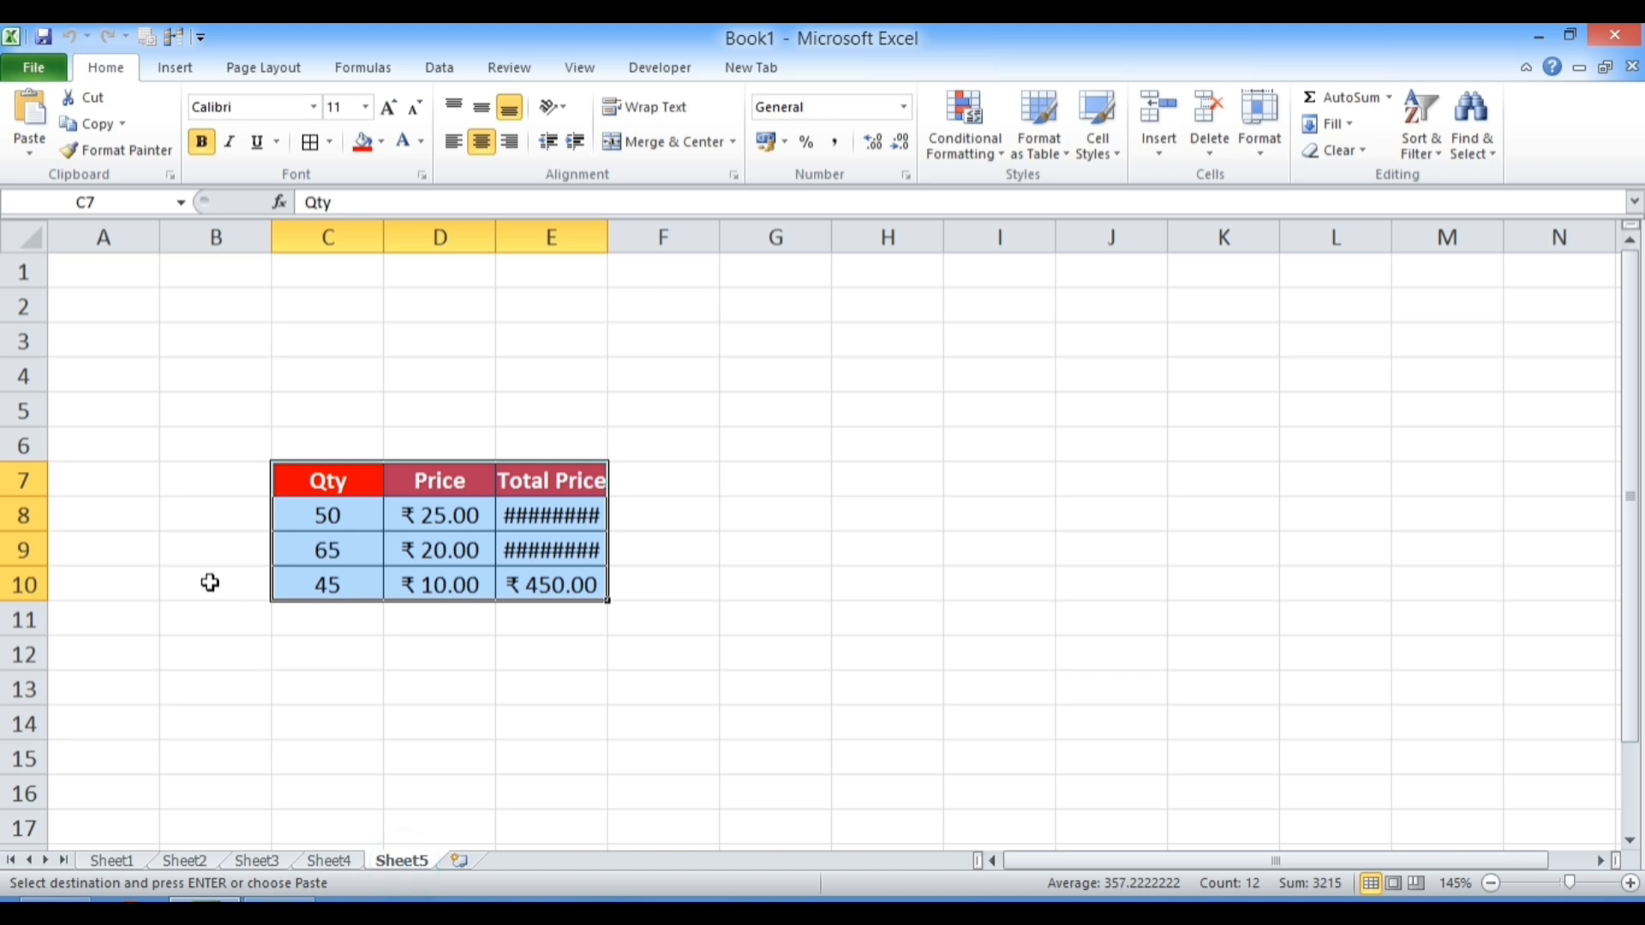